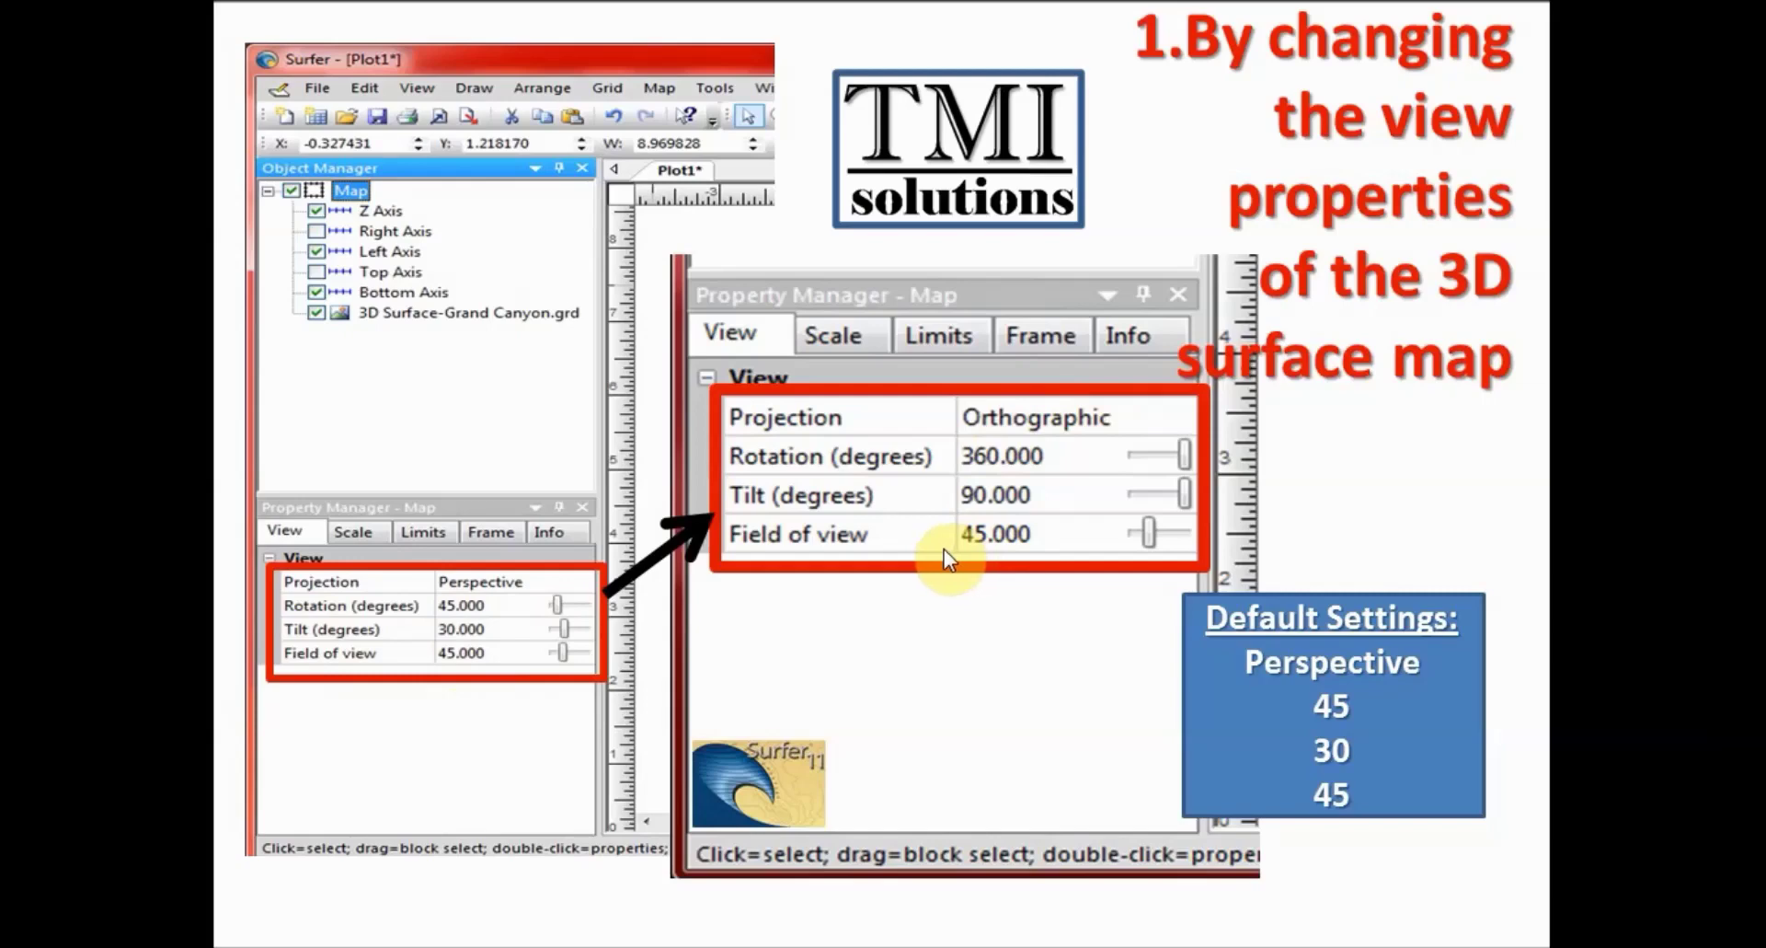
Advance the slideshow to '2. By overlaying the 3D surface layer'.
{"action": "left_click", "coordinate": [939, 716]}
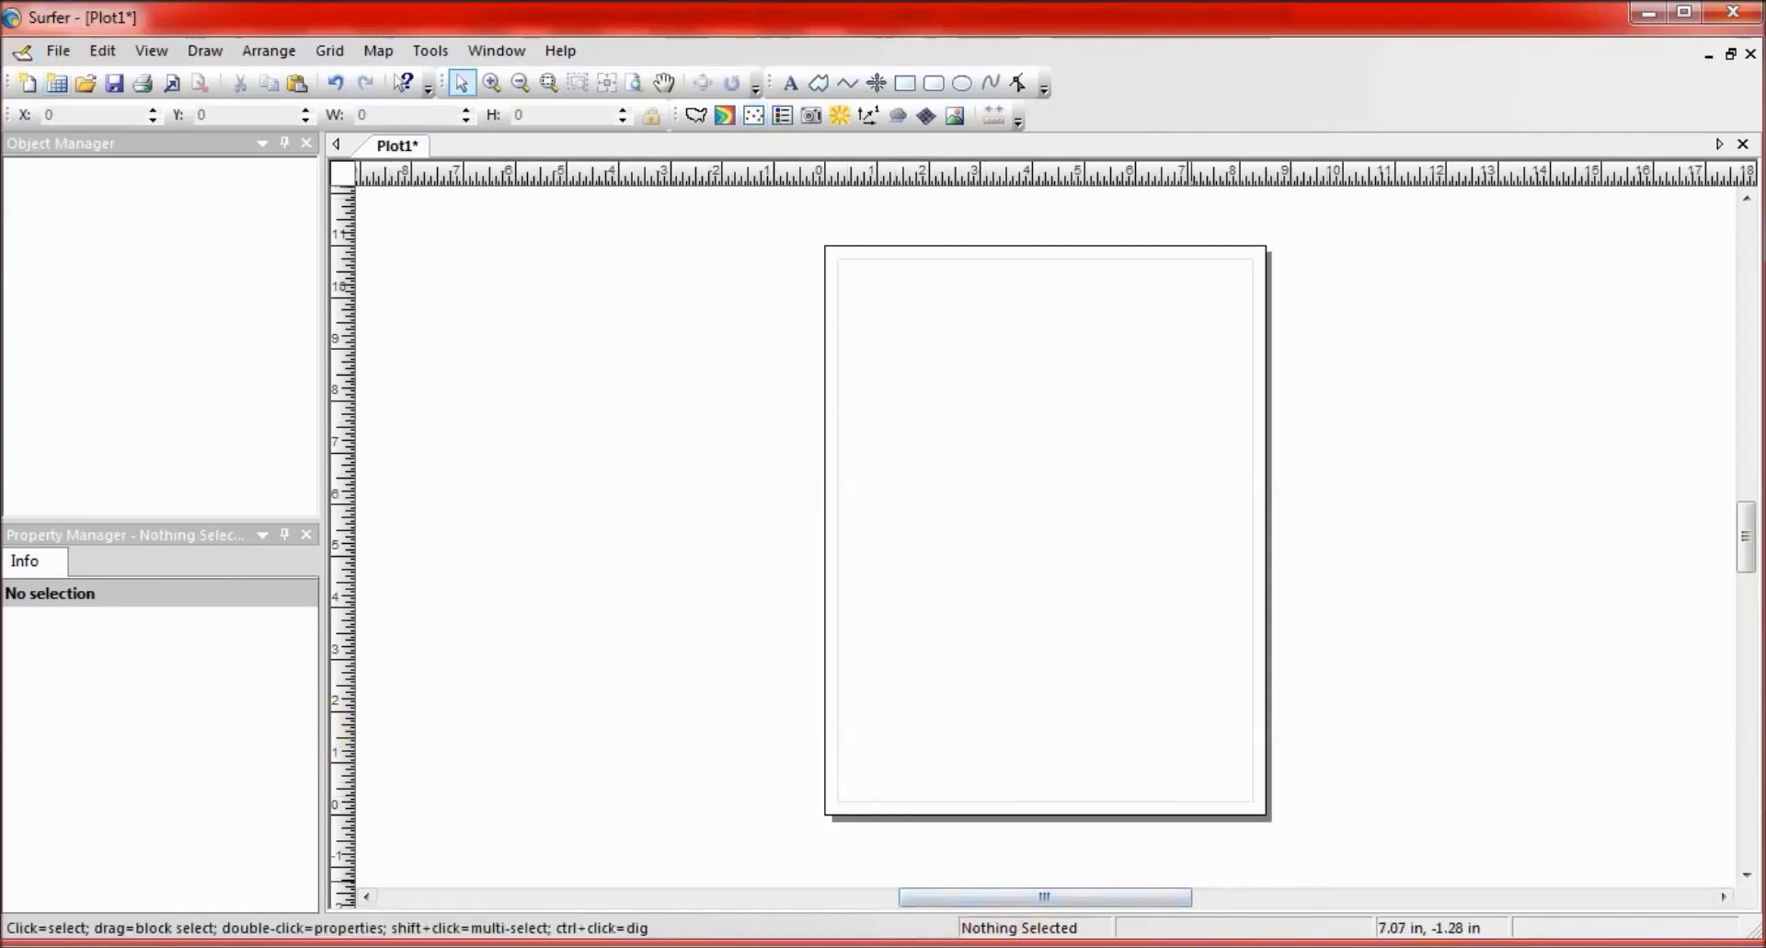
Check the Longitude, Latitude and Elevation columns in the 3D_Data workbook, then minimize Excel.
{"action": "key", "text": "alt+Tab"}
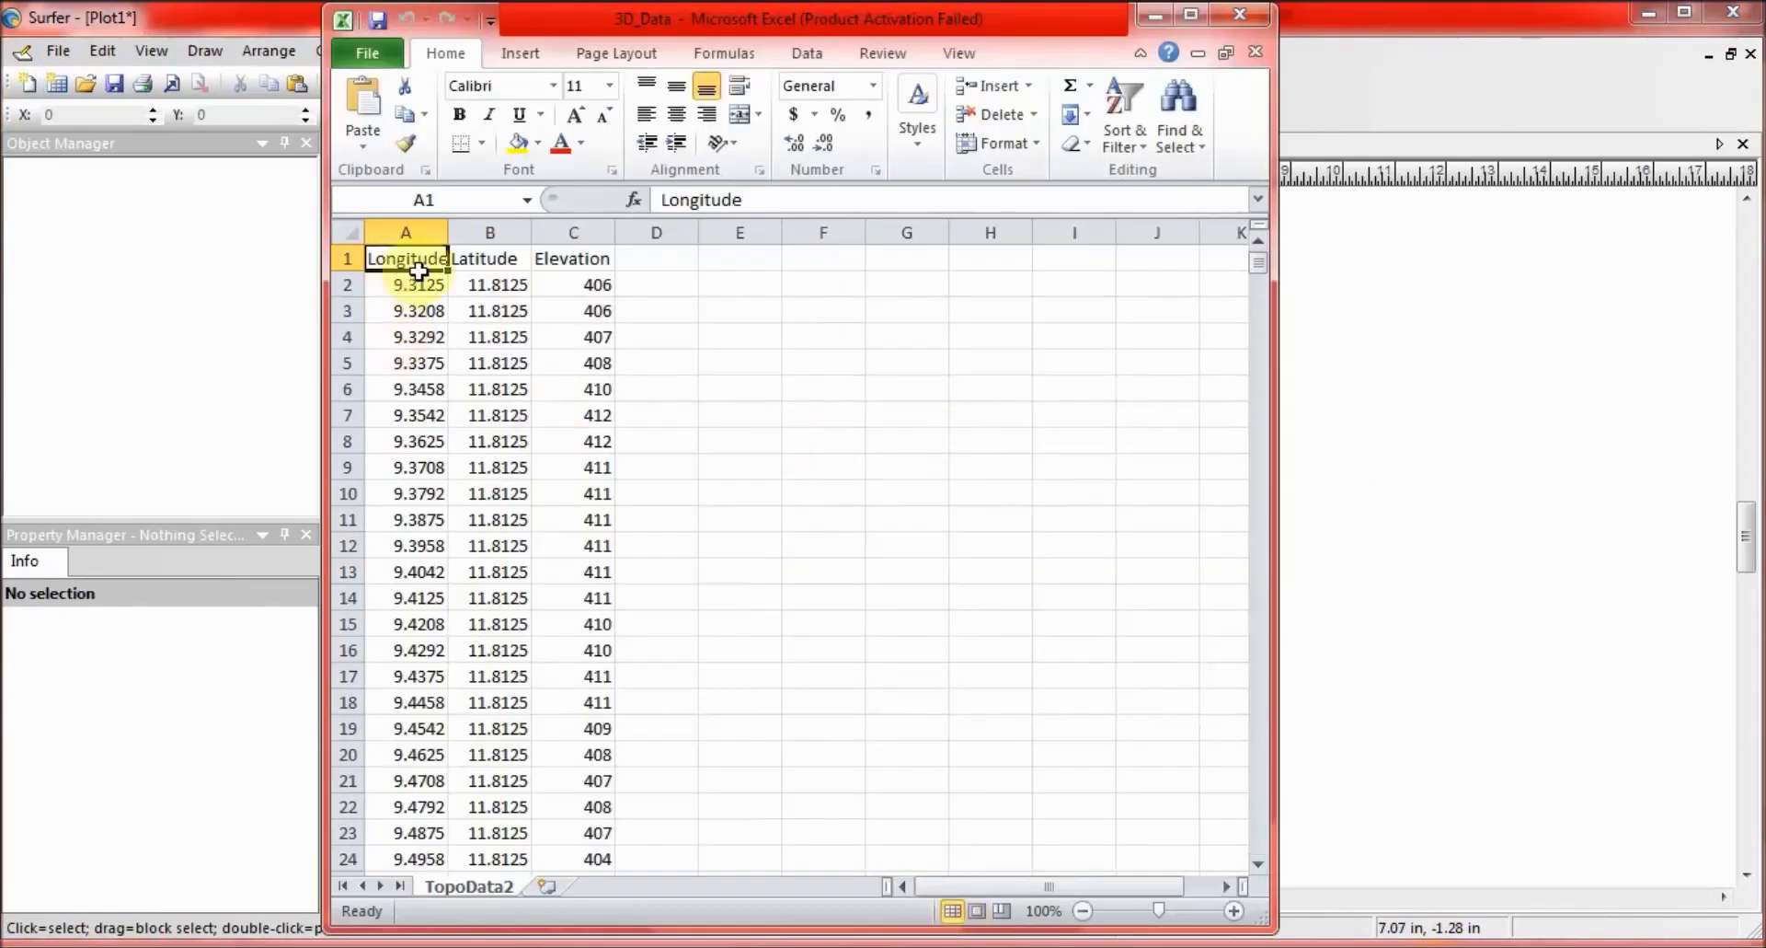
{"action": "left_click_drag", "start_coordinate": [422, 232], "coordinate": [565, 233]}
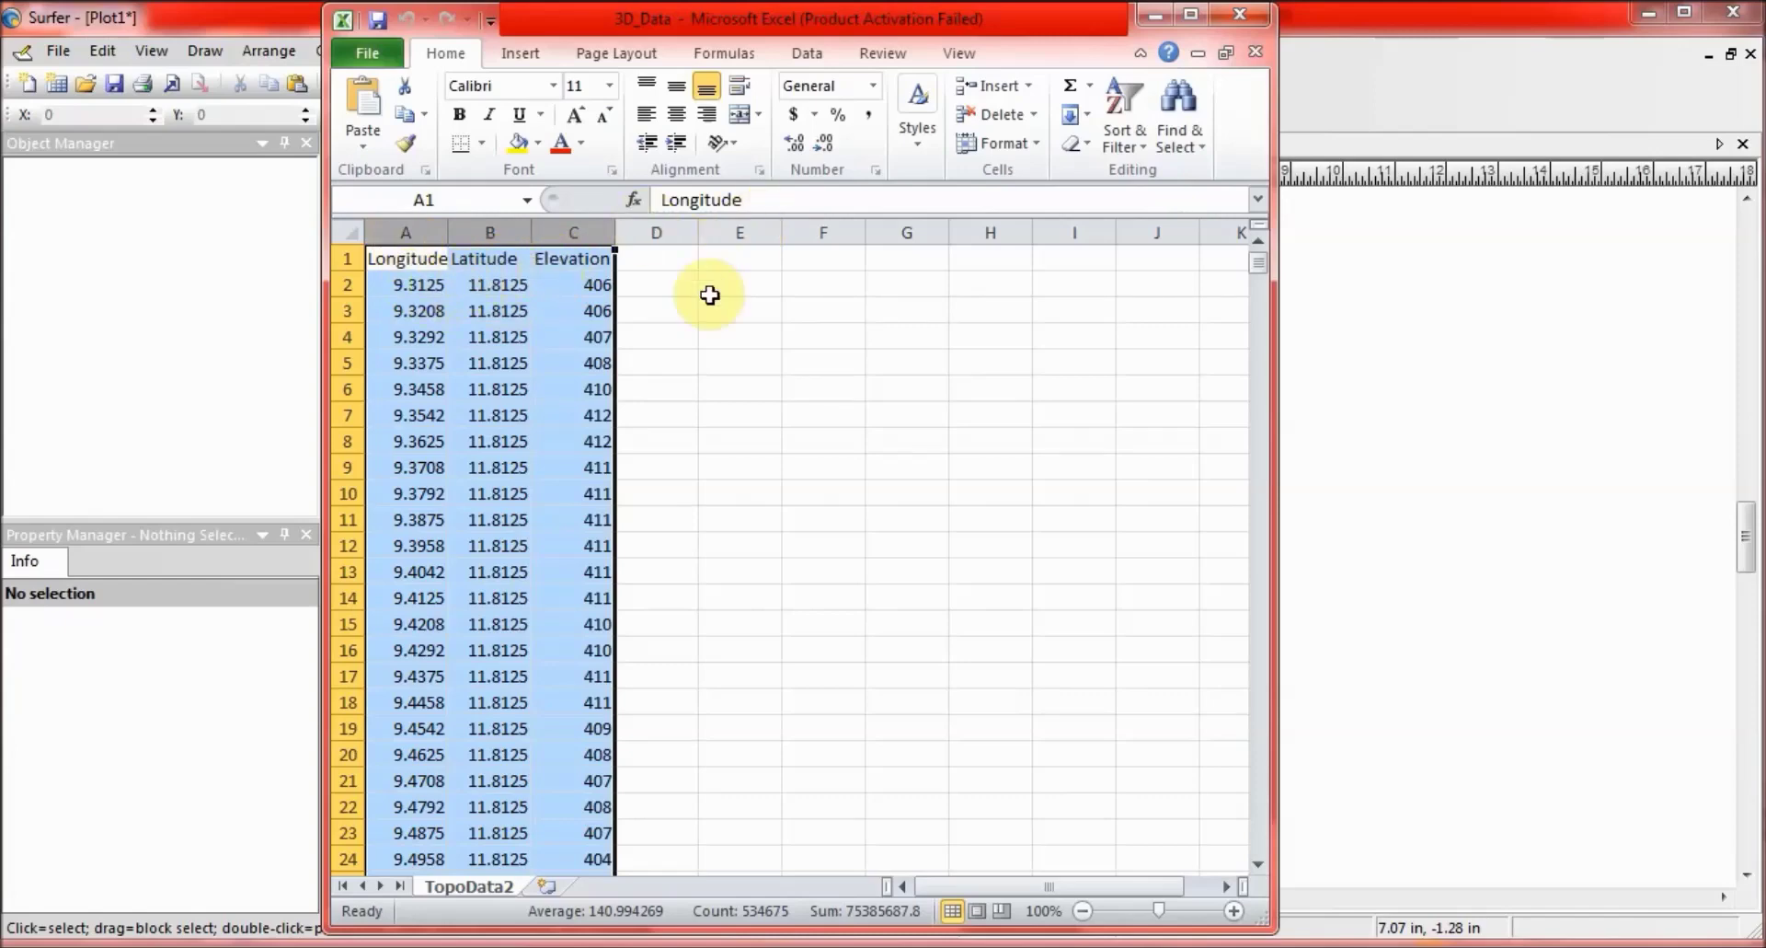
{"action": "left_click", "coordinate": [1156, 14]}
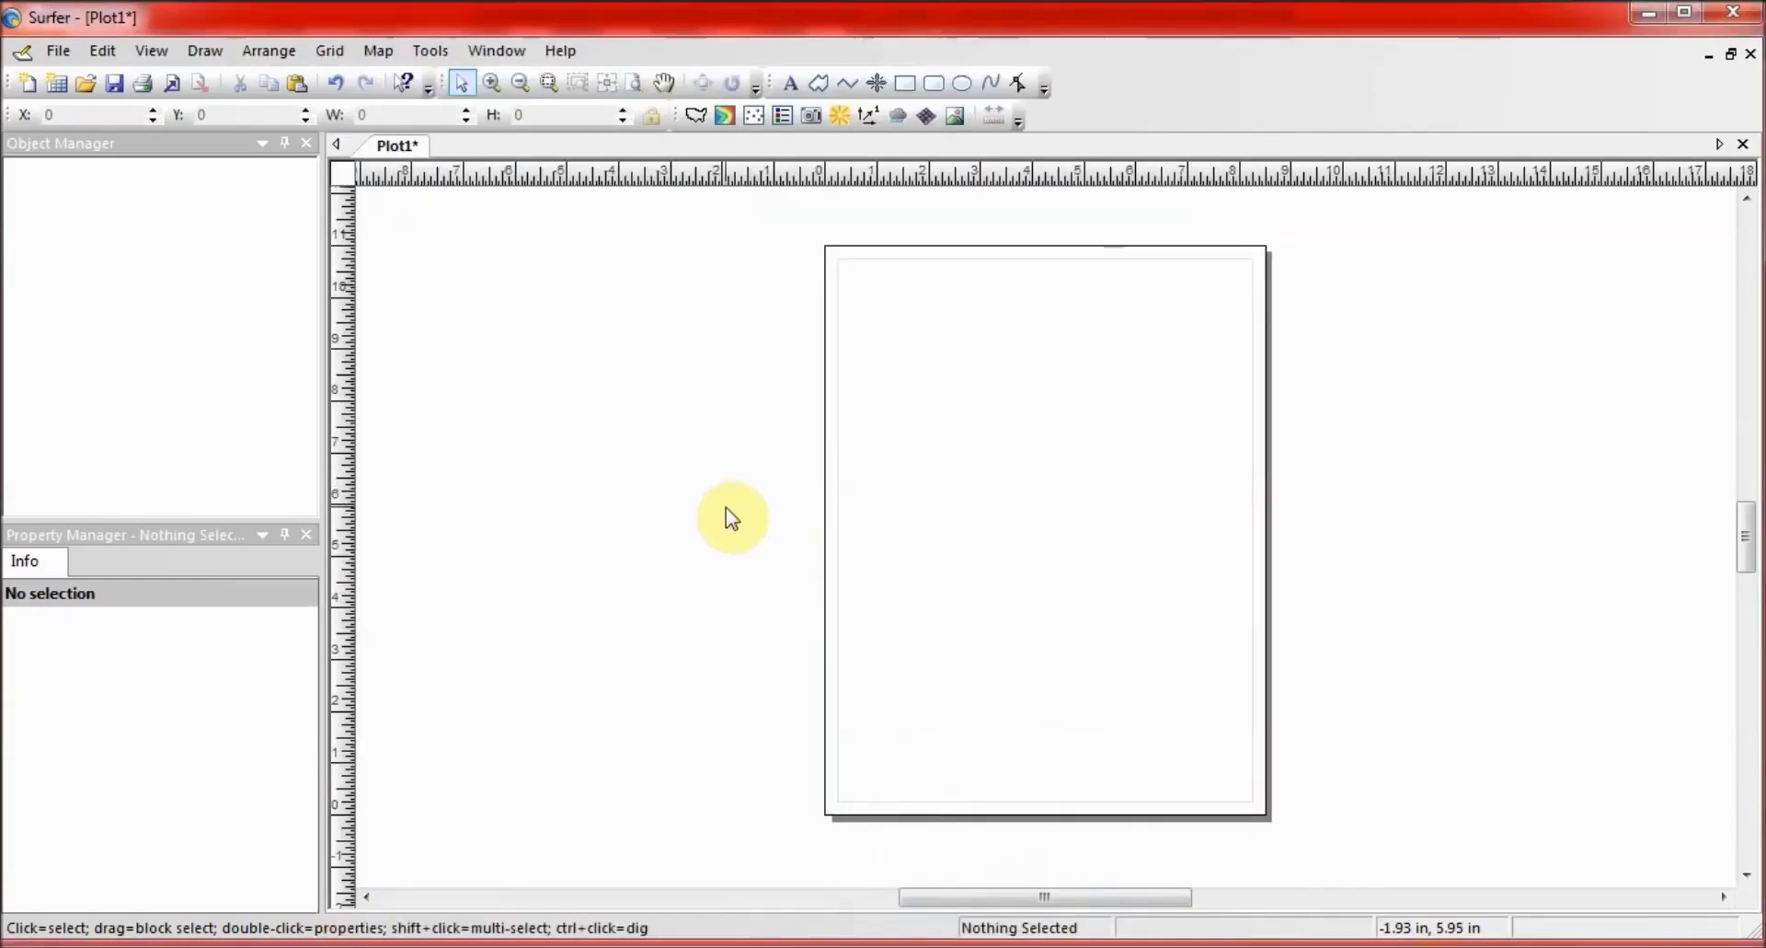
Load the 3D_Data workbook into Surfer's Grid Data dialog.
{"action": "left_click", "coordinate": [335, 55]}
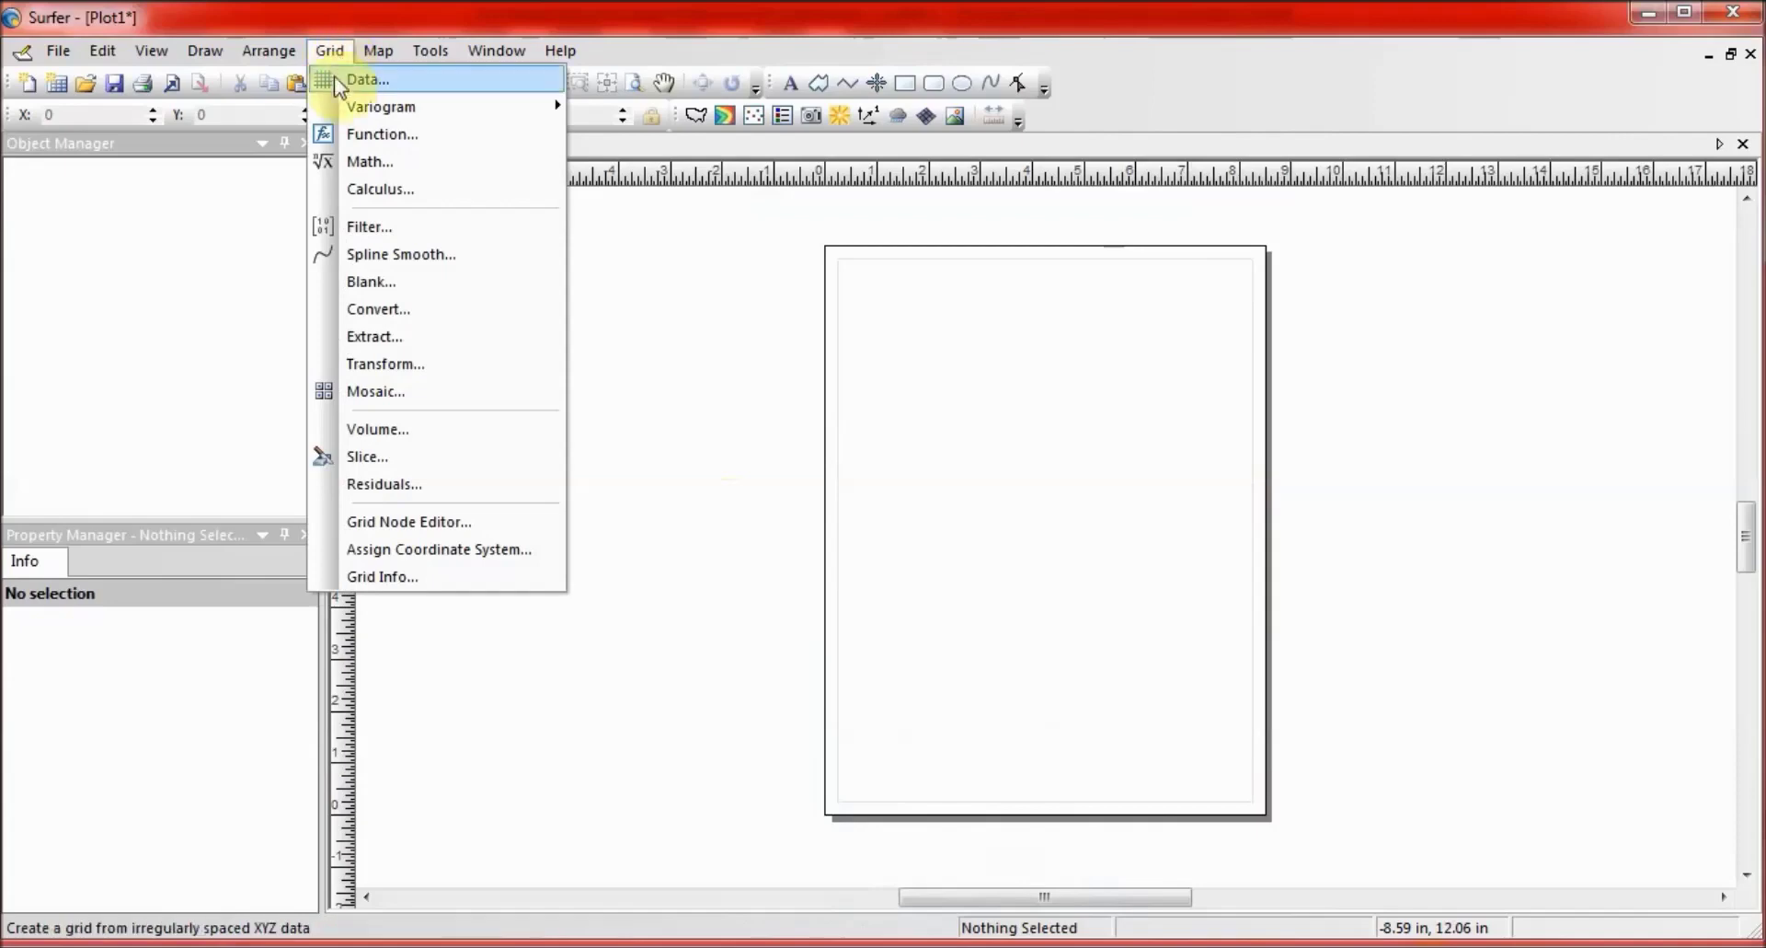
{"action": "left_click", "coordinate": [379, 85]}
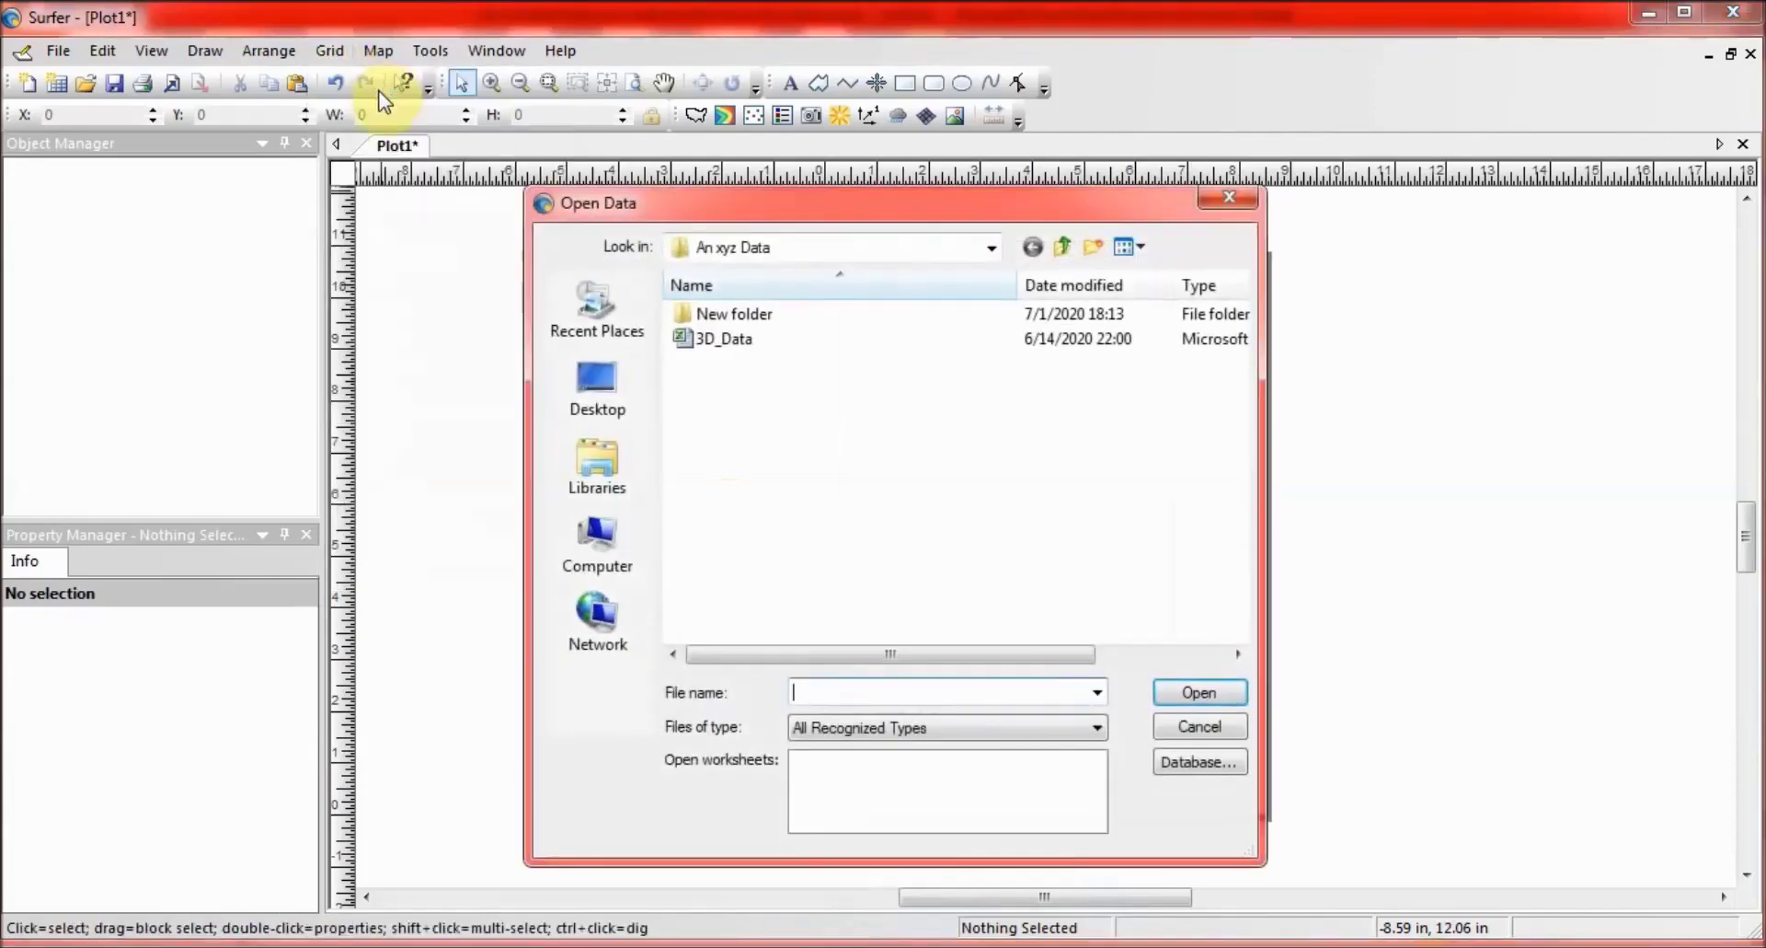
{"action": "left_click", "coordinate": [734, 340]}
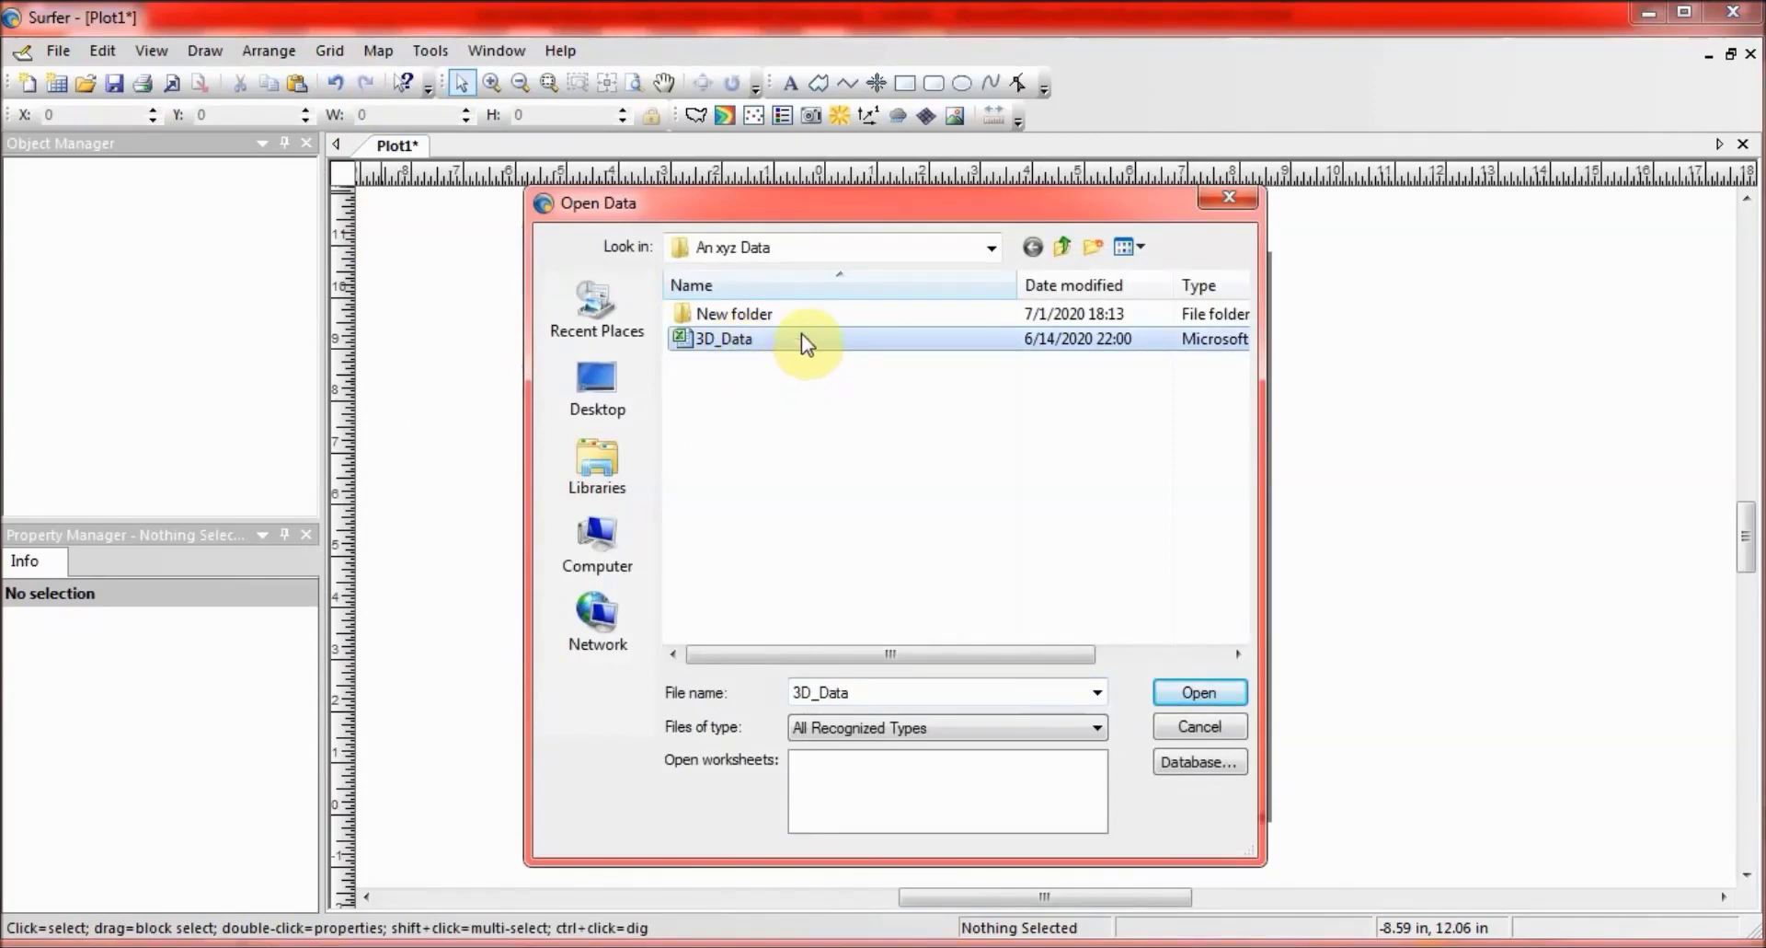
{"action": "left_click", "coordinate": [1213, 692]}
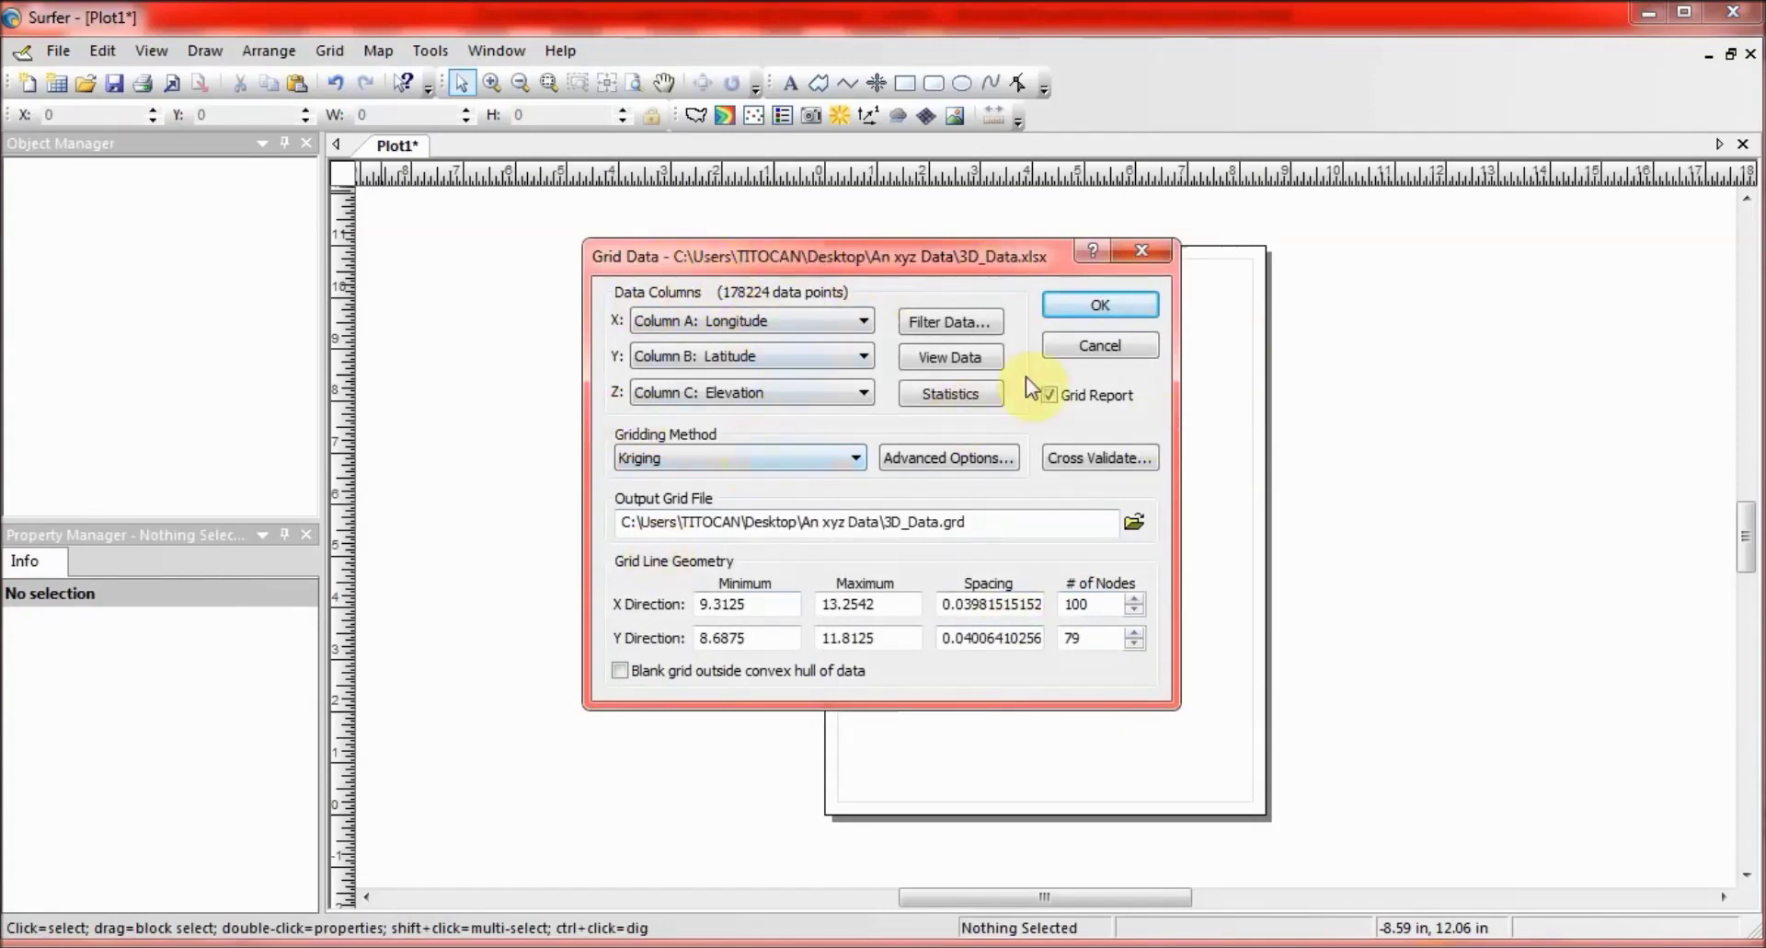
Preview the data points, then grid 3D_Data with Kriging into 3D_Data.grd.
{"action": "left_click", "coordinate": [957, 356]}
{"action": "left_click_drag", "start_coordinate": [914, 289], "coordinate": [1218, 261]}
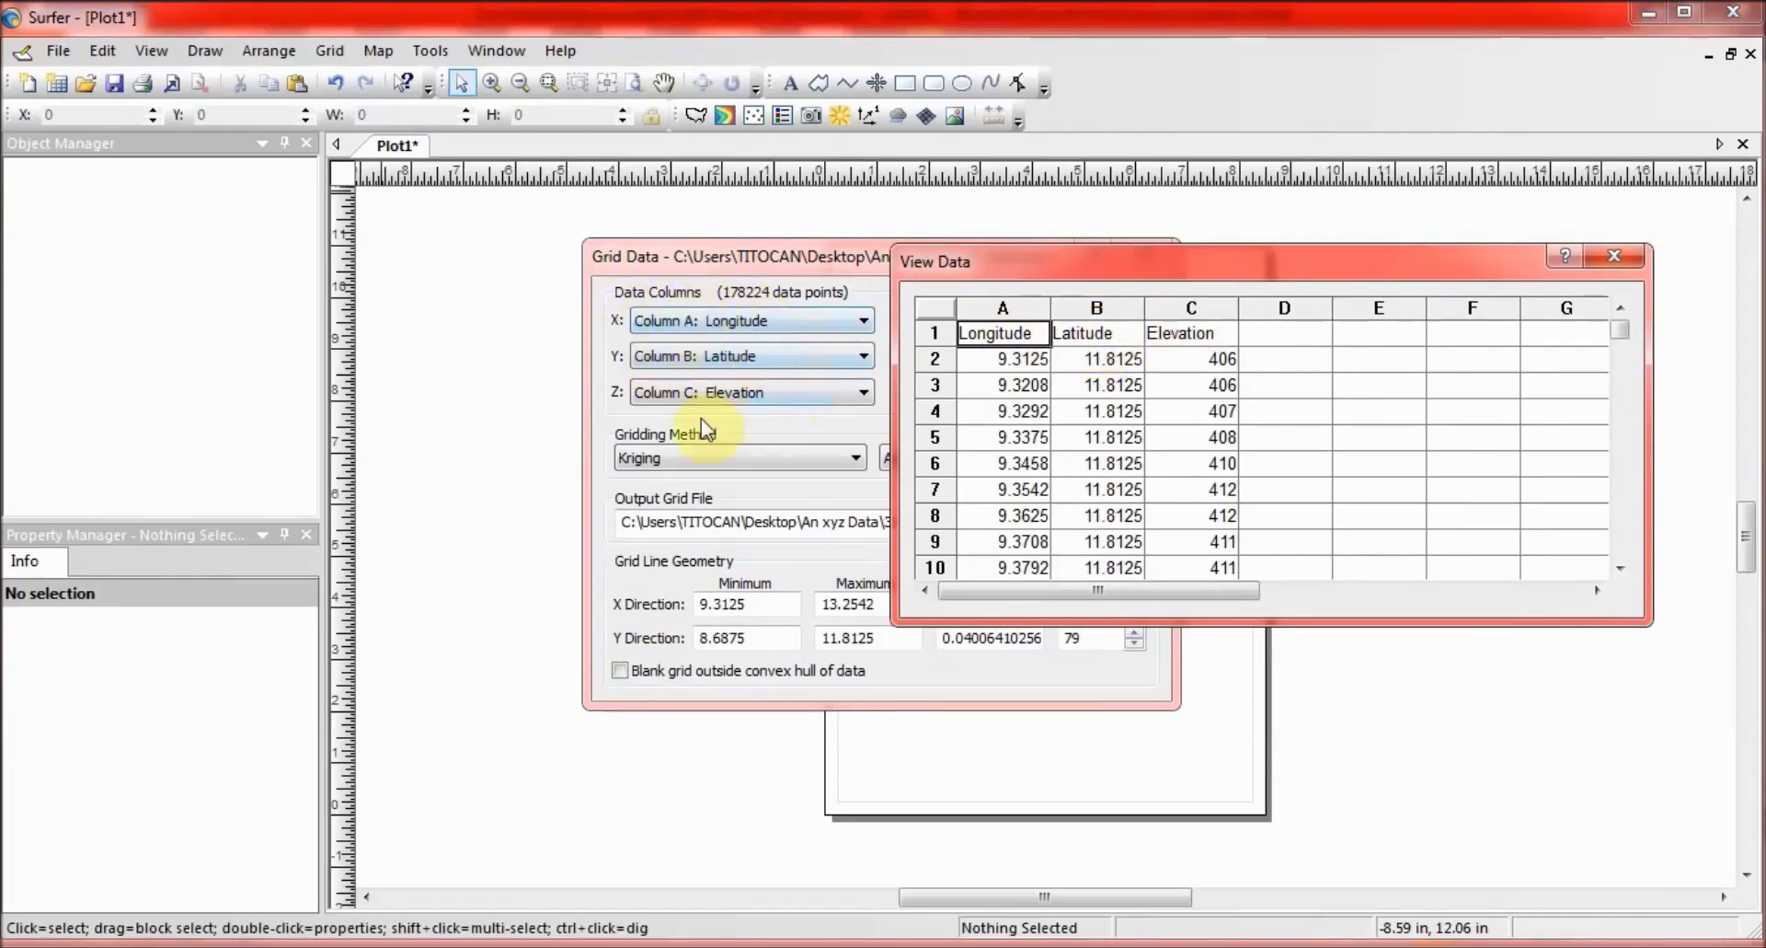
{"action": "left_click", "coordinate": [1614, 255]}
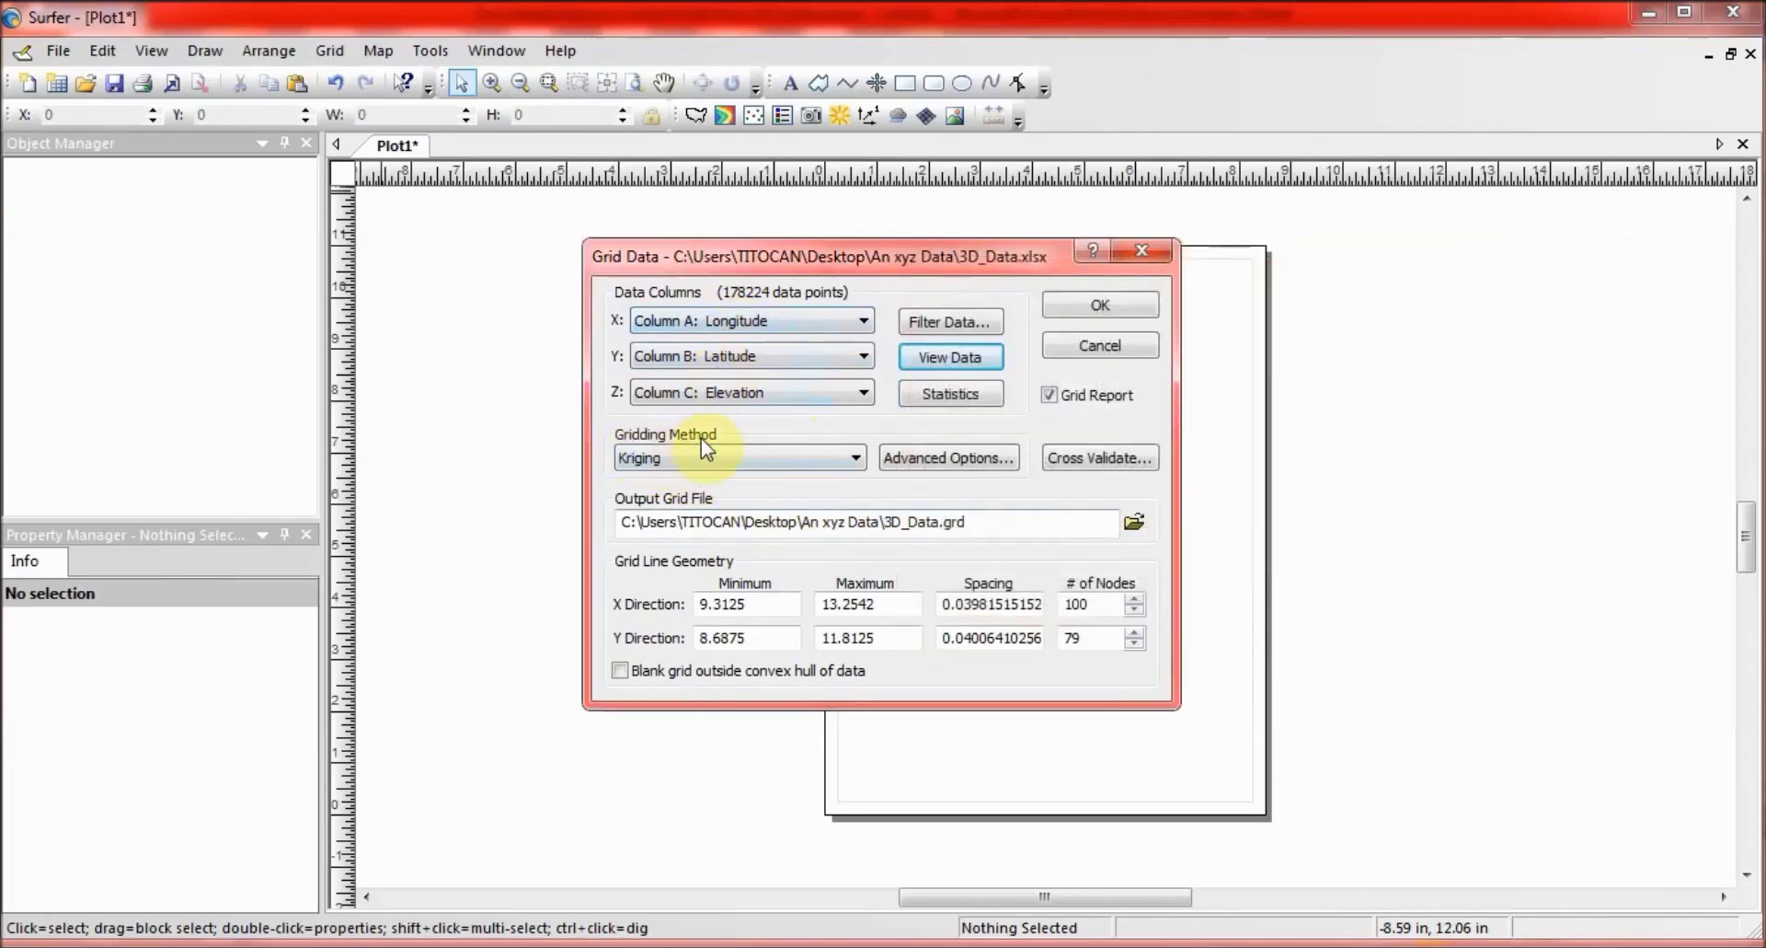
{"action": "left_click", "coordinate": [793, 458]}
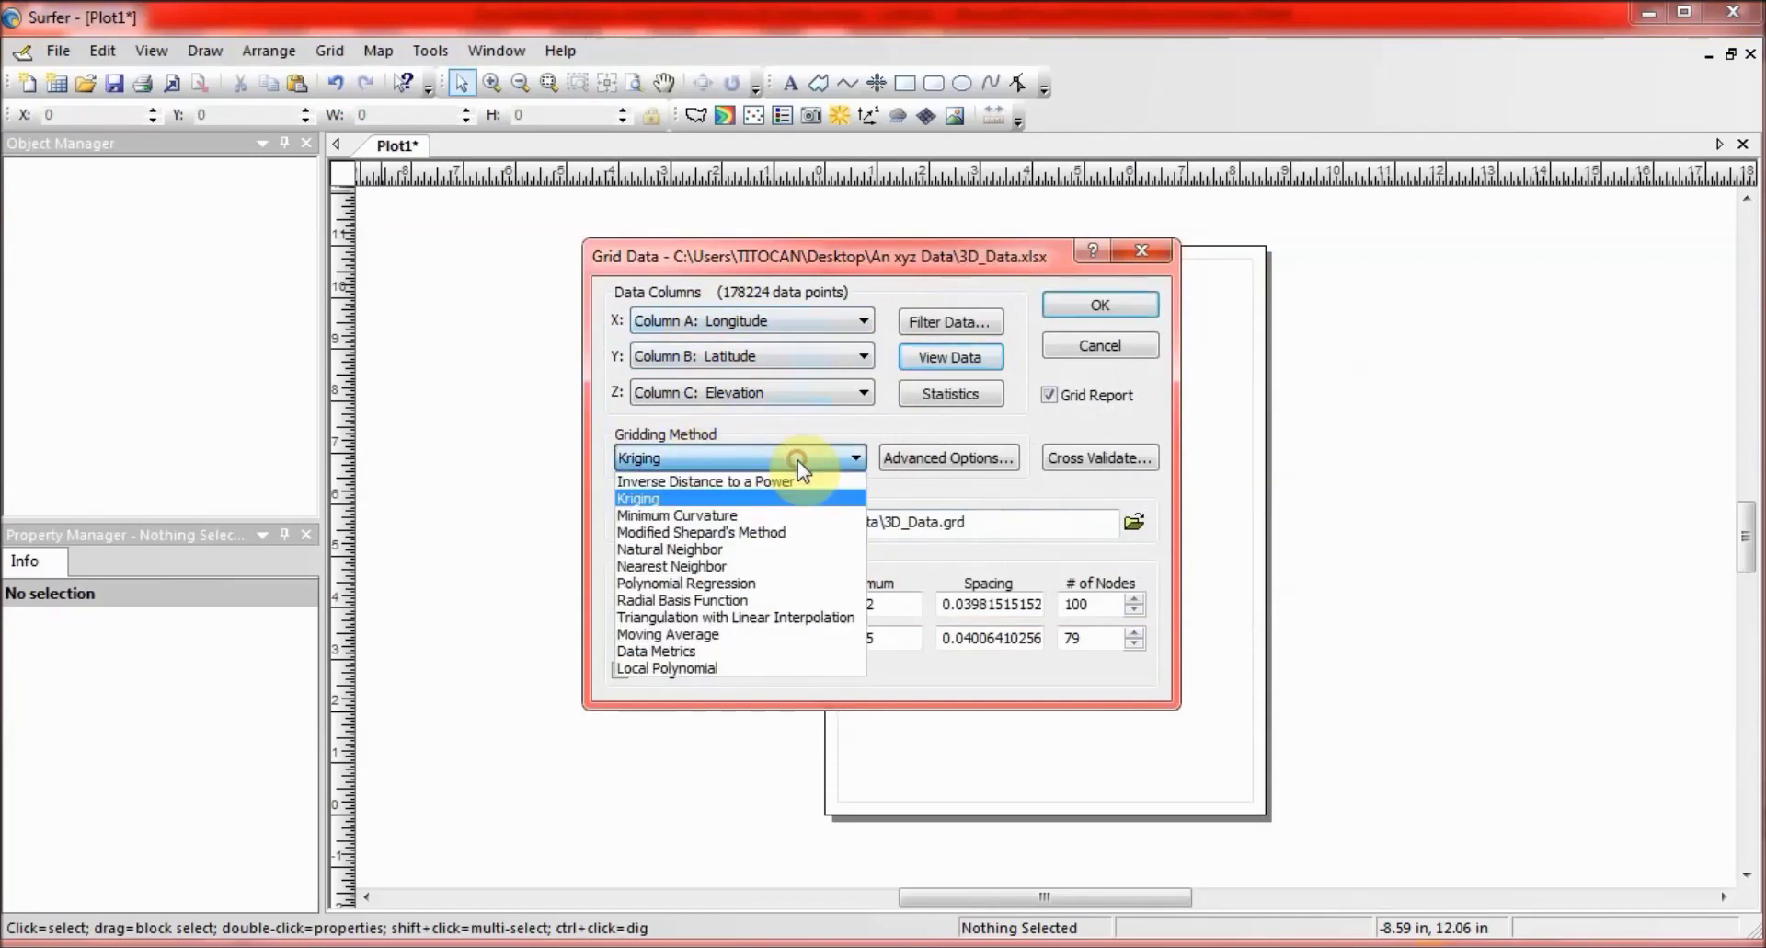
{"action": "left_click", "coordinate": [750, 501]}
{"action": "left_click", "coordinate": [1111, 307]}
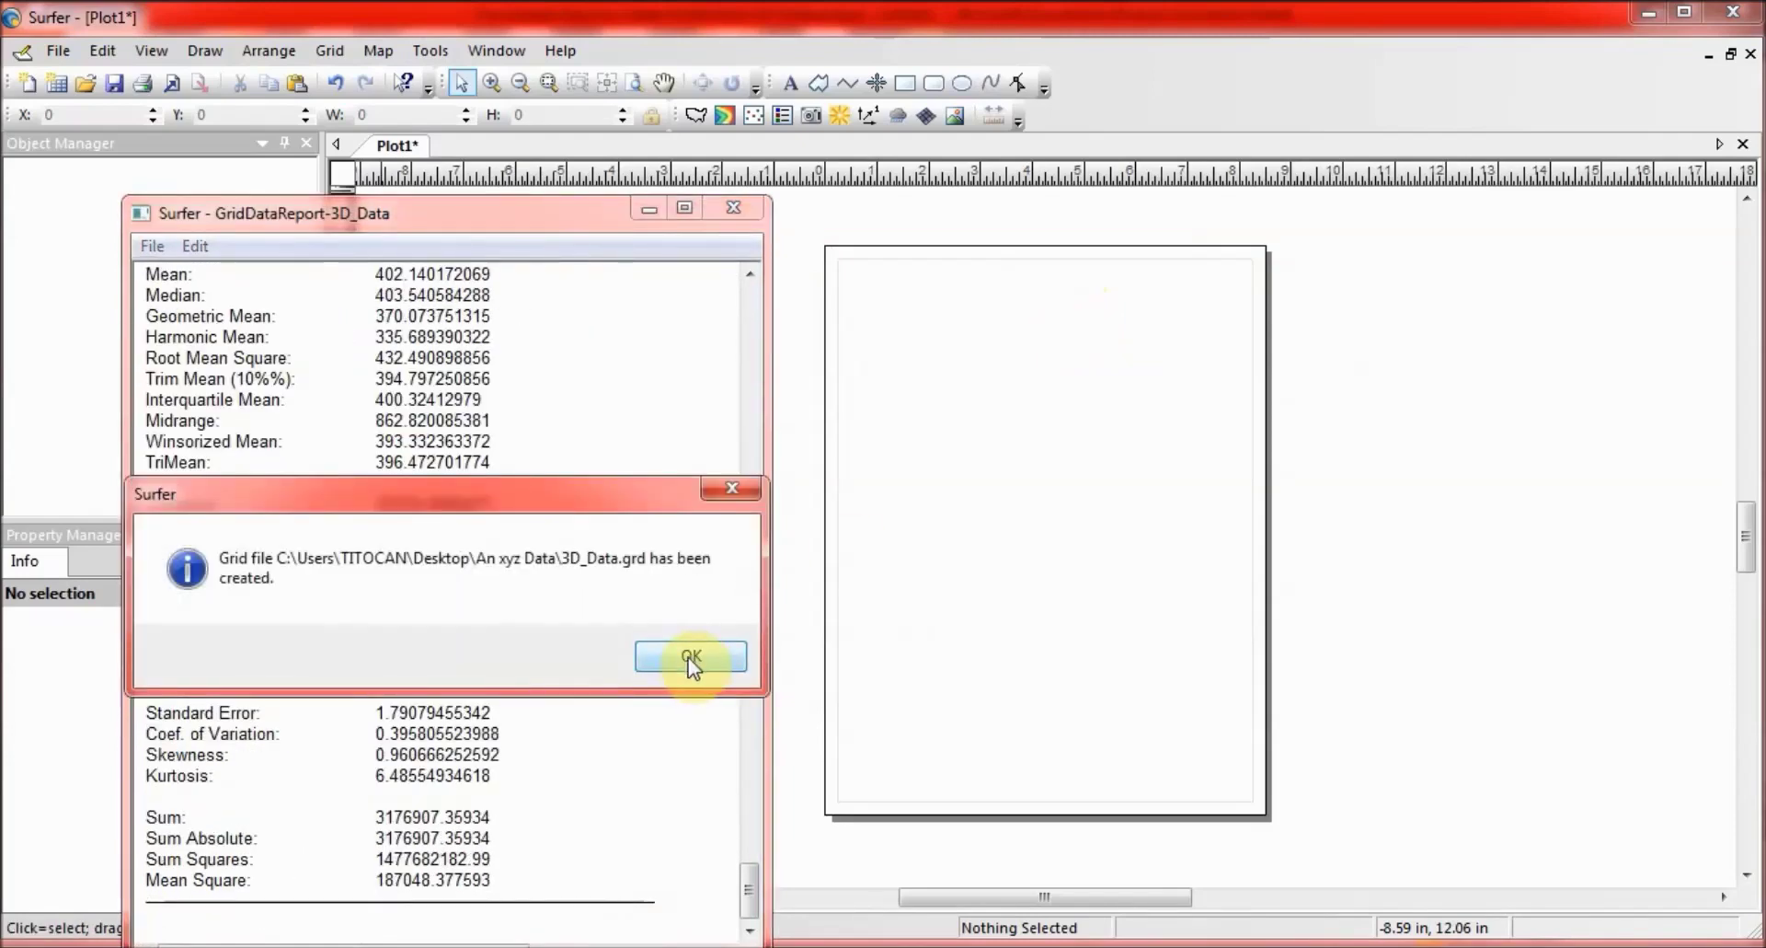
Close the grid-created message and the gridding report, dismissing its save prompt.
{"action": "left_click_drag", "start_coordinate": [631, 489], "coordinate": [1007, 374]}
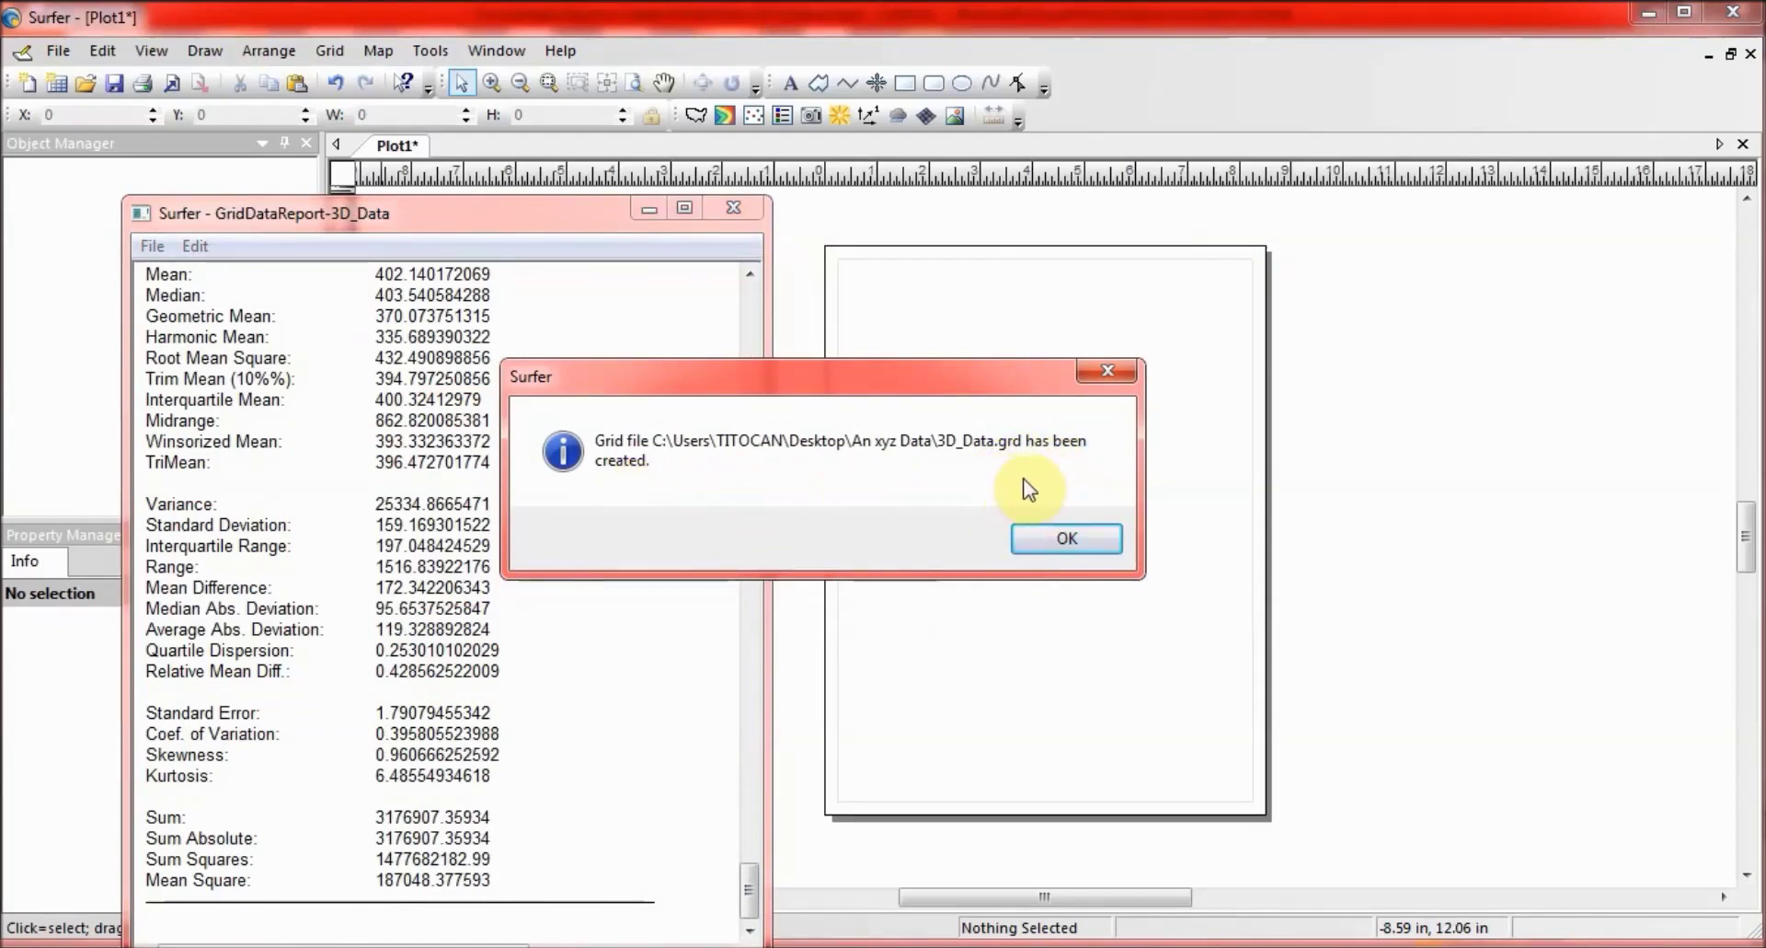
{"action": "left_click", "coordinate": [1057, 539]}
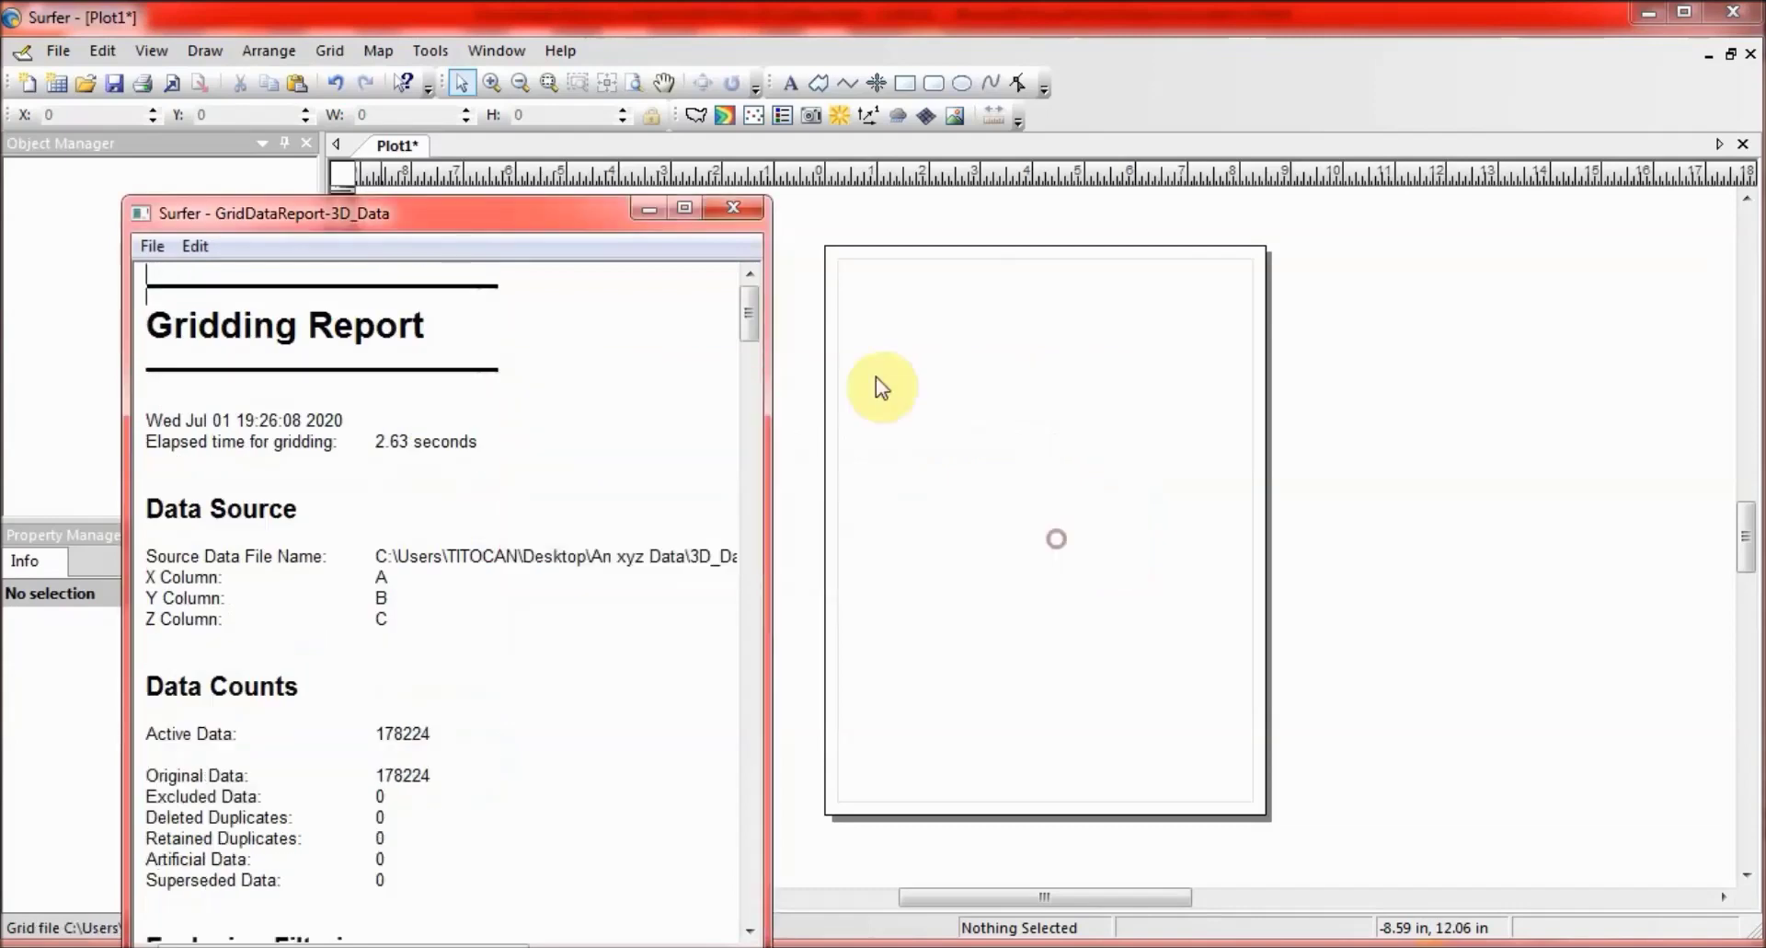
{"action": "left_click", "coordinate": [733, 210]}
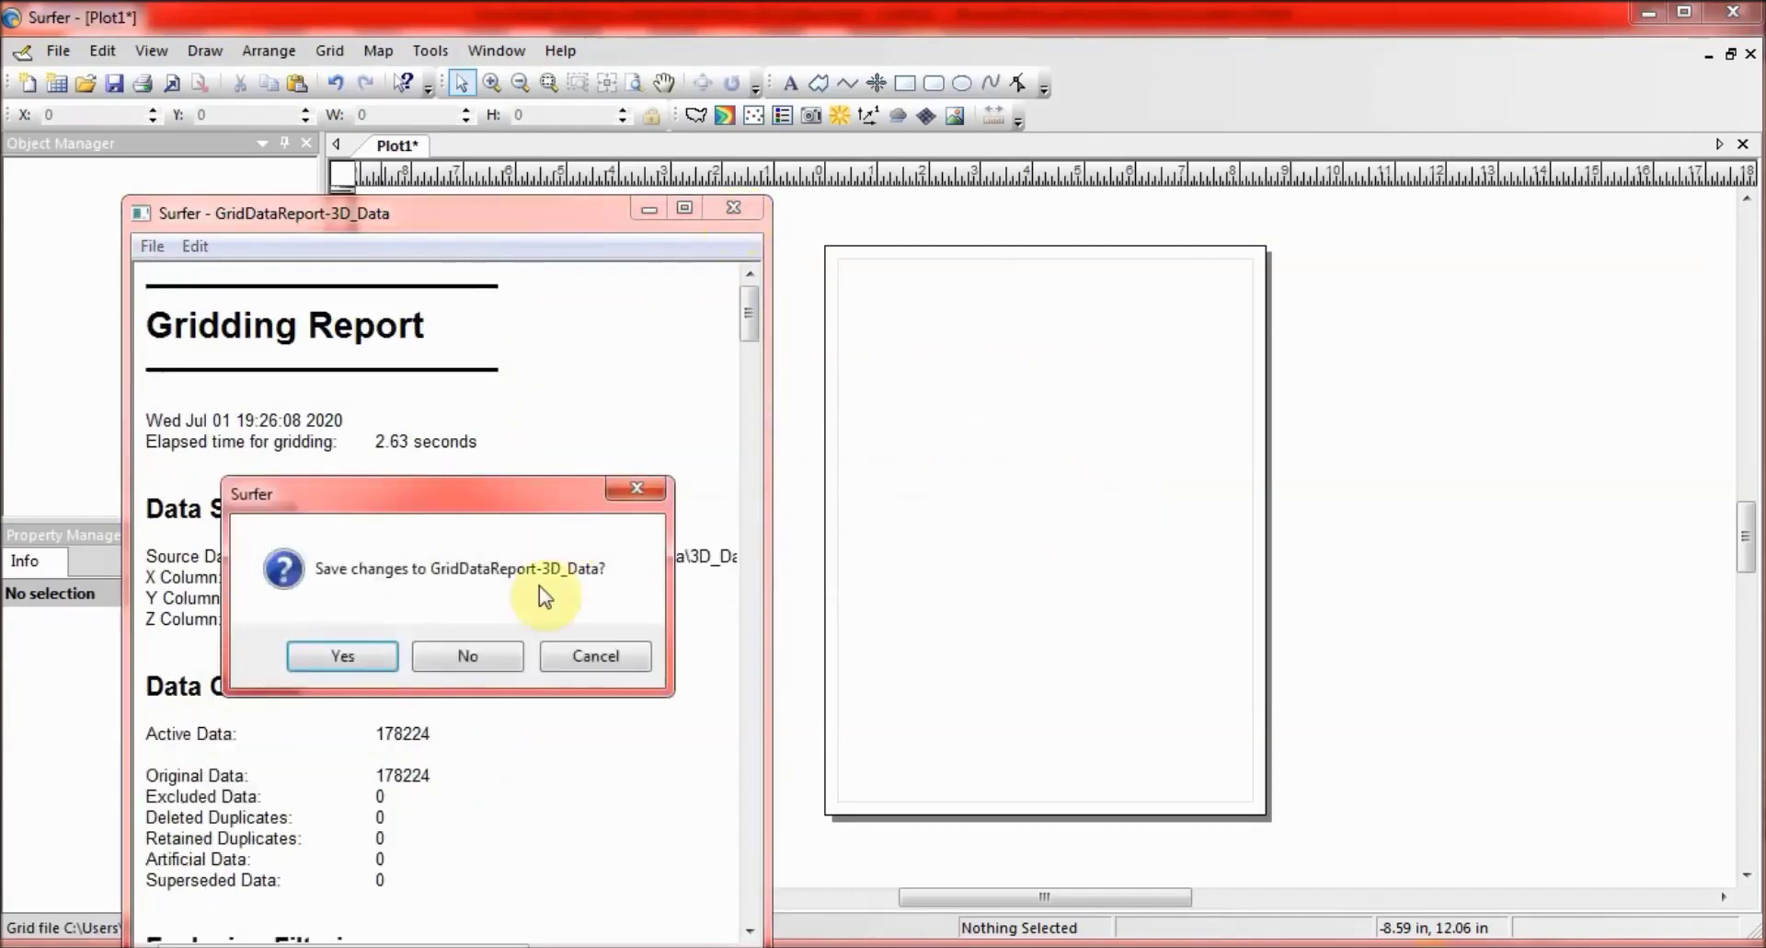
{"action": "left_click", "coordinate": [483, 660]}
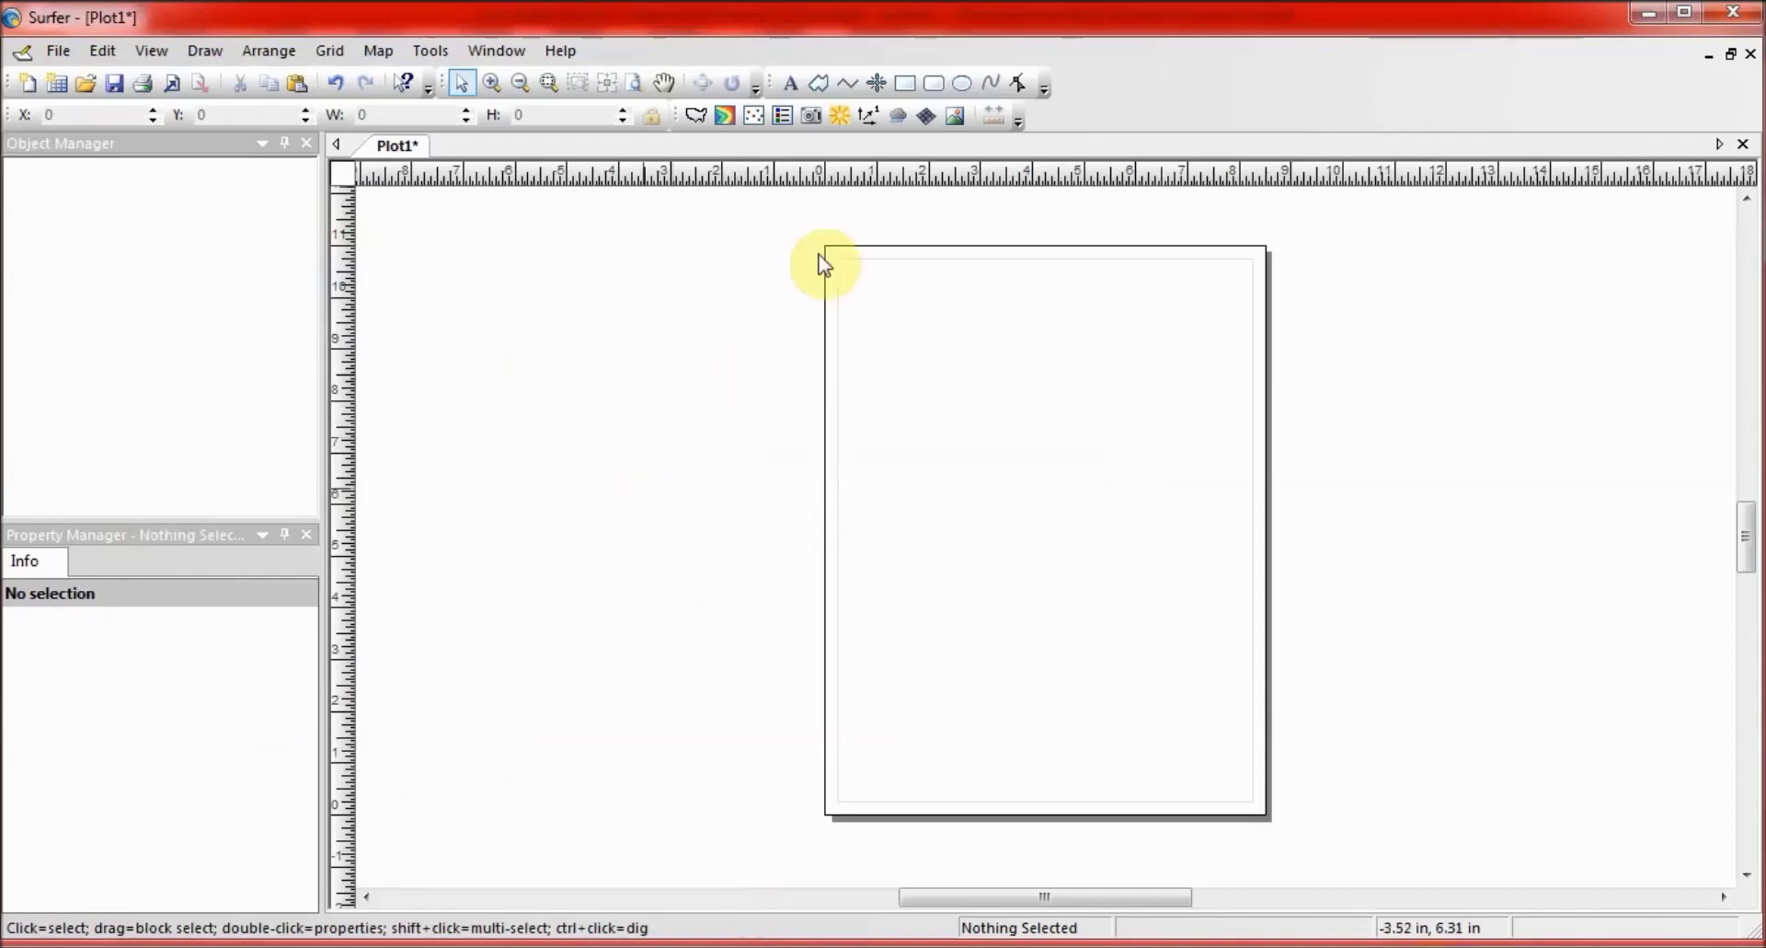
Create a new 3D surface map from the 3D_Data grid file.
{"action": "left_click", "coordinate": [959, 122]}
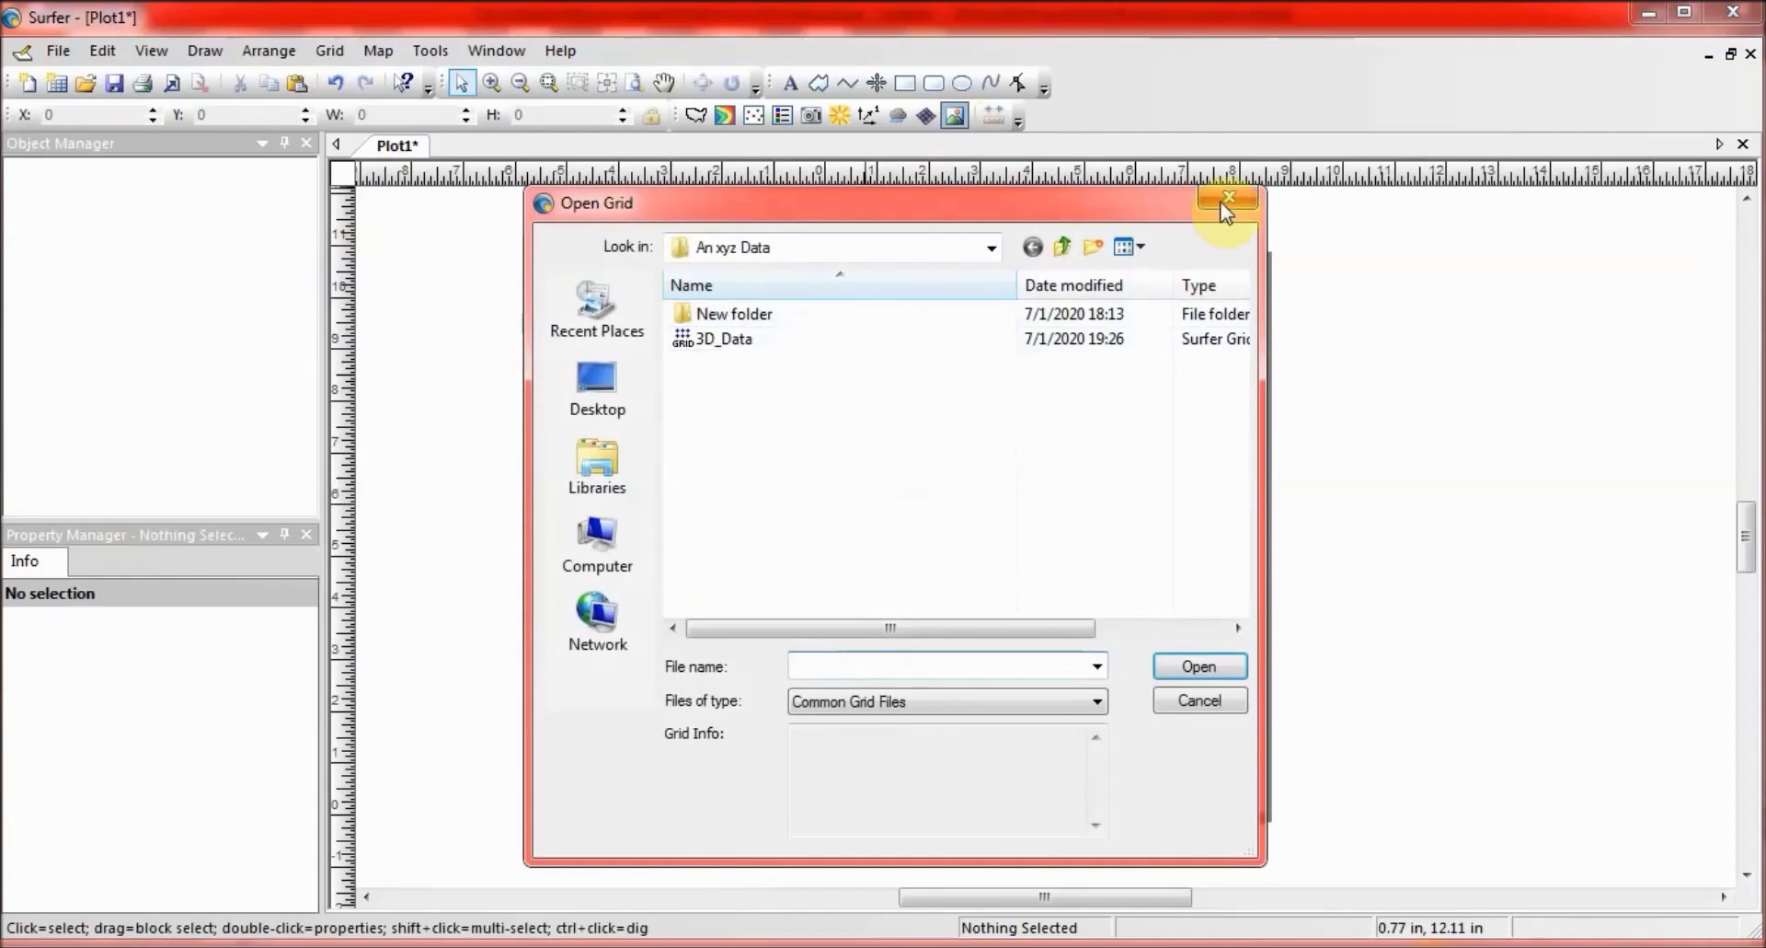
{"action": "left_click", "coordinate": [1228, 191]}
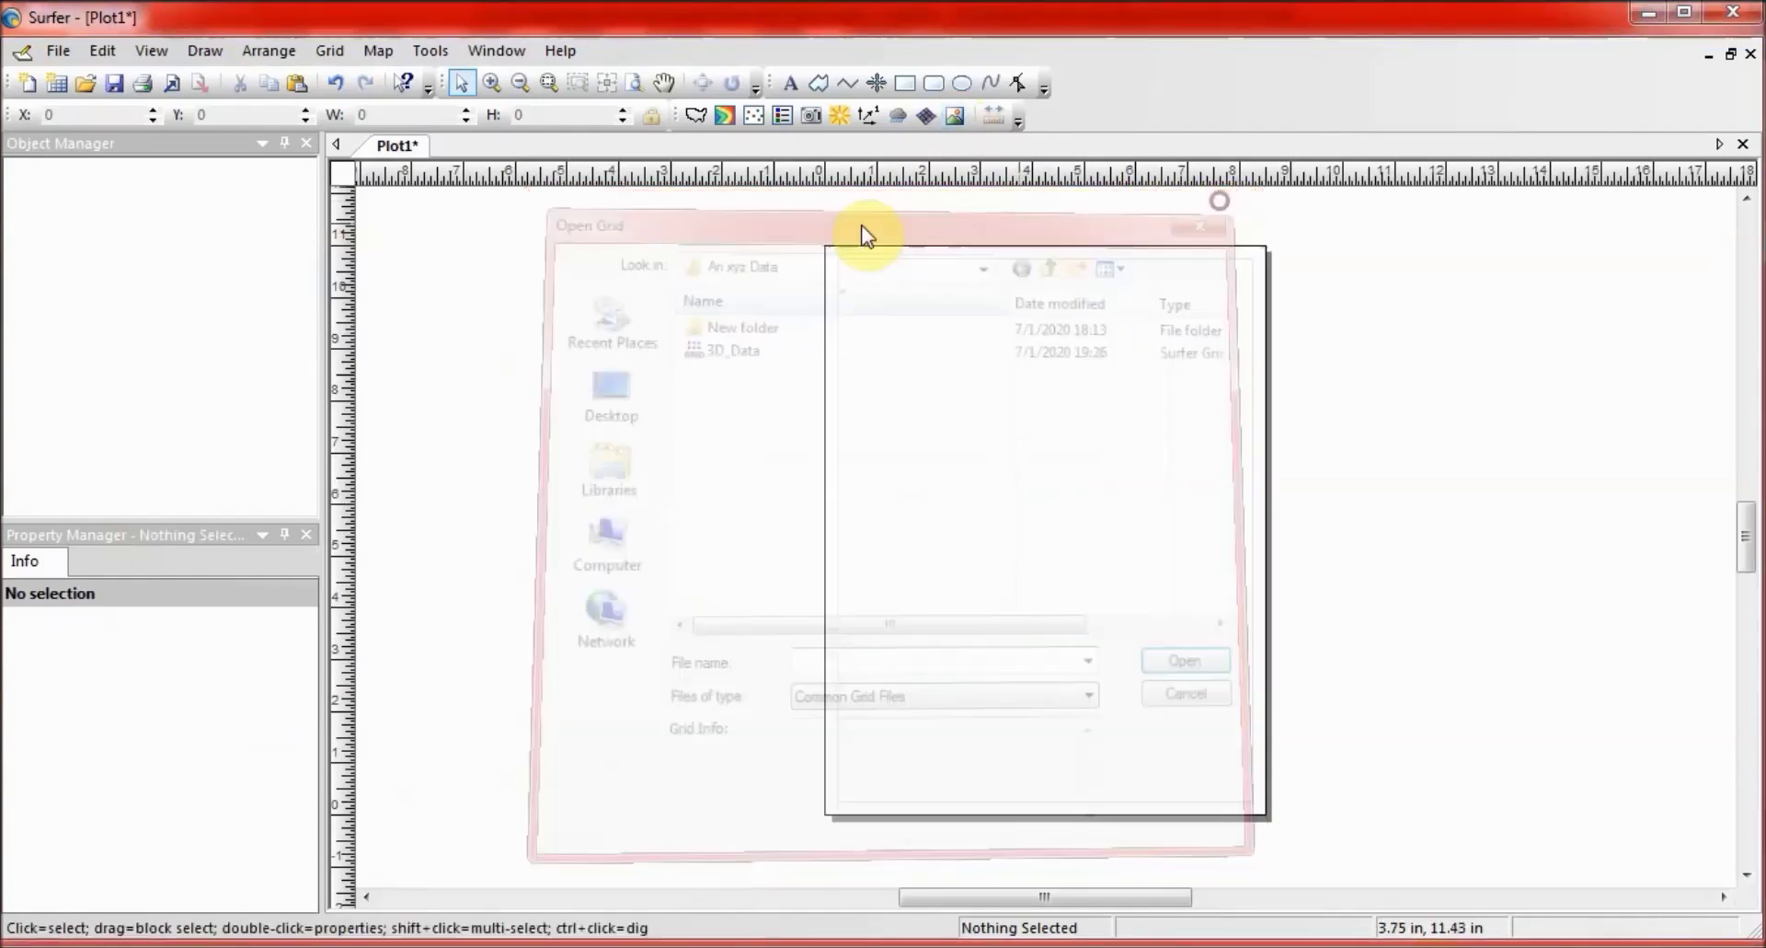
{"action": "left_click", "coordinate": [379, 51]}
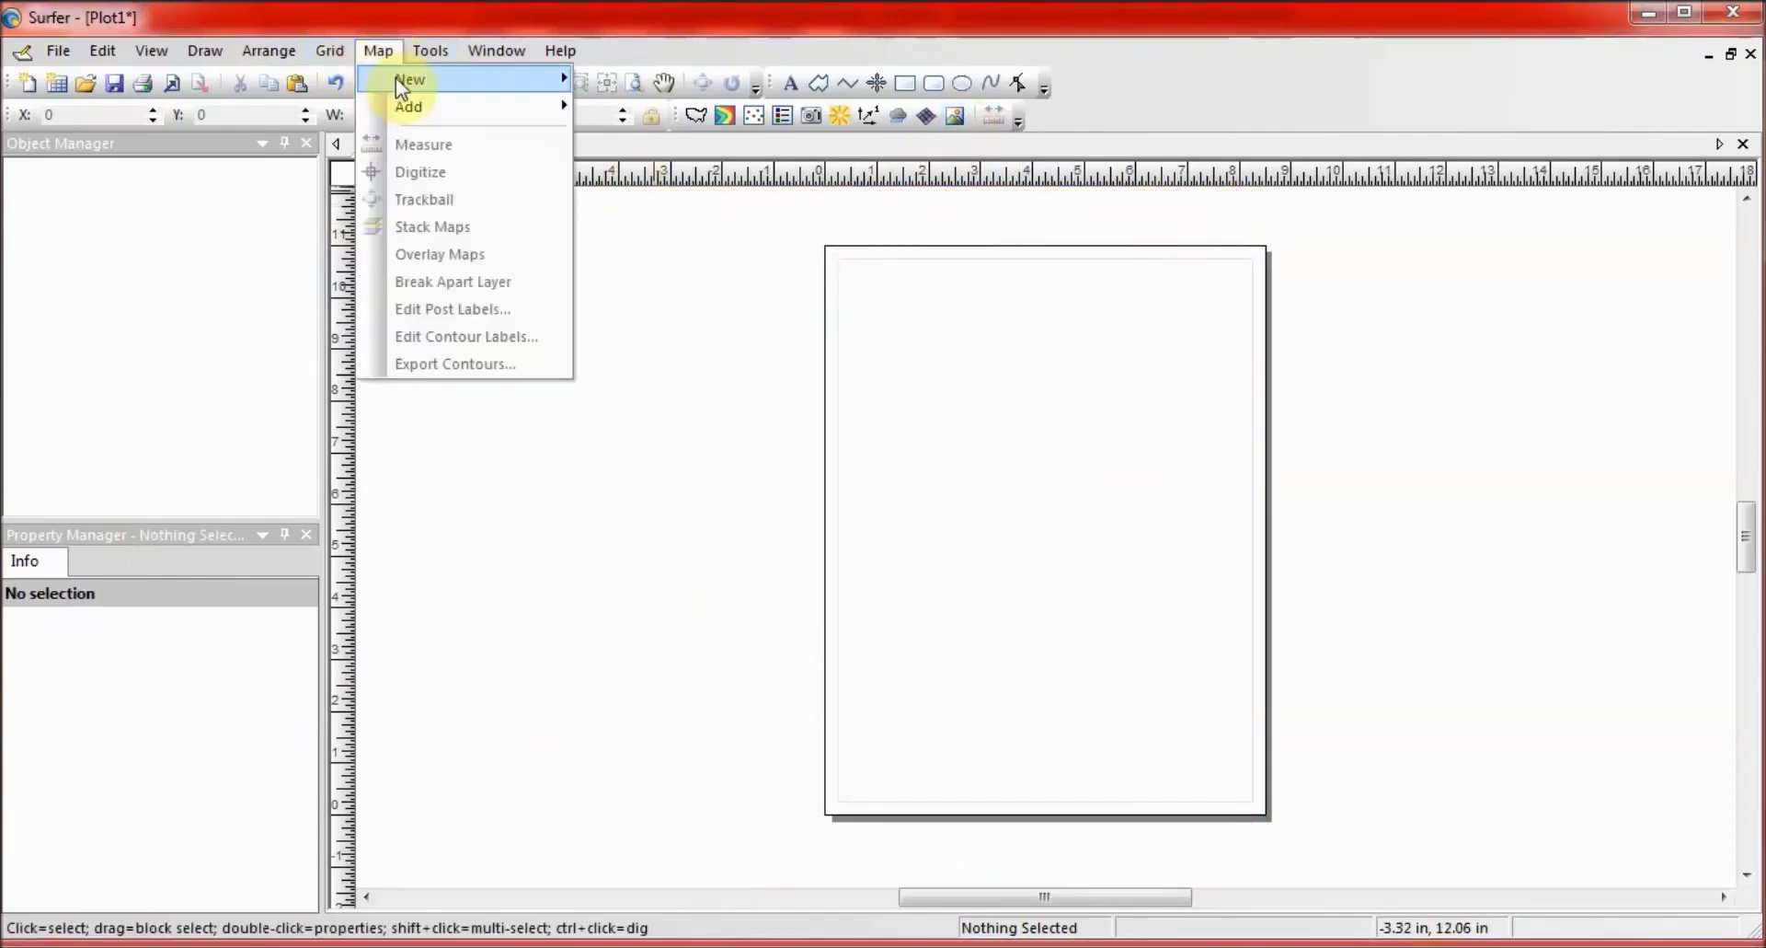
{"action": "mouse_move", "coordinate": [424, 79]}
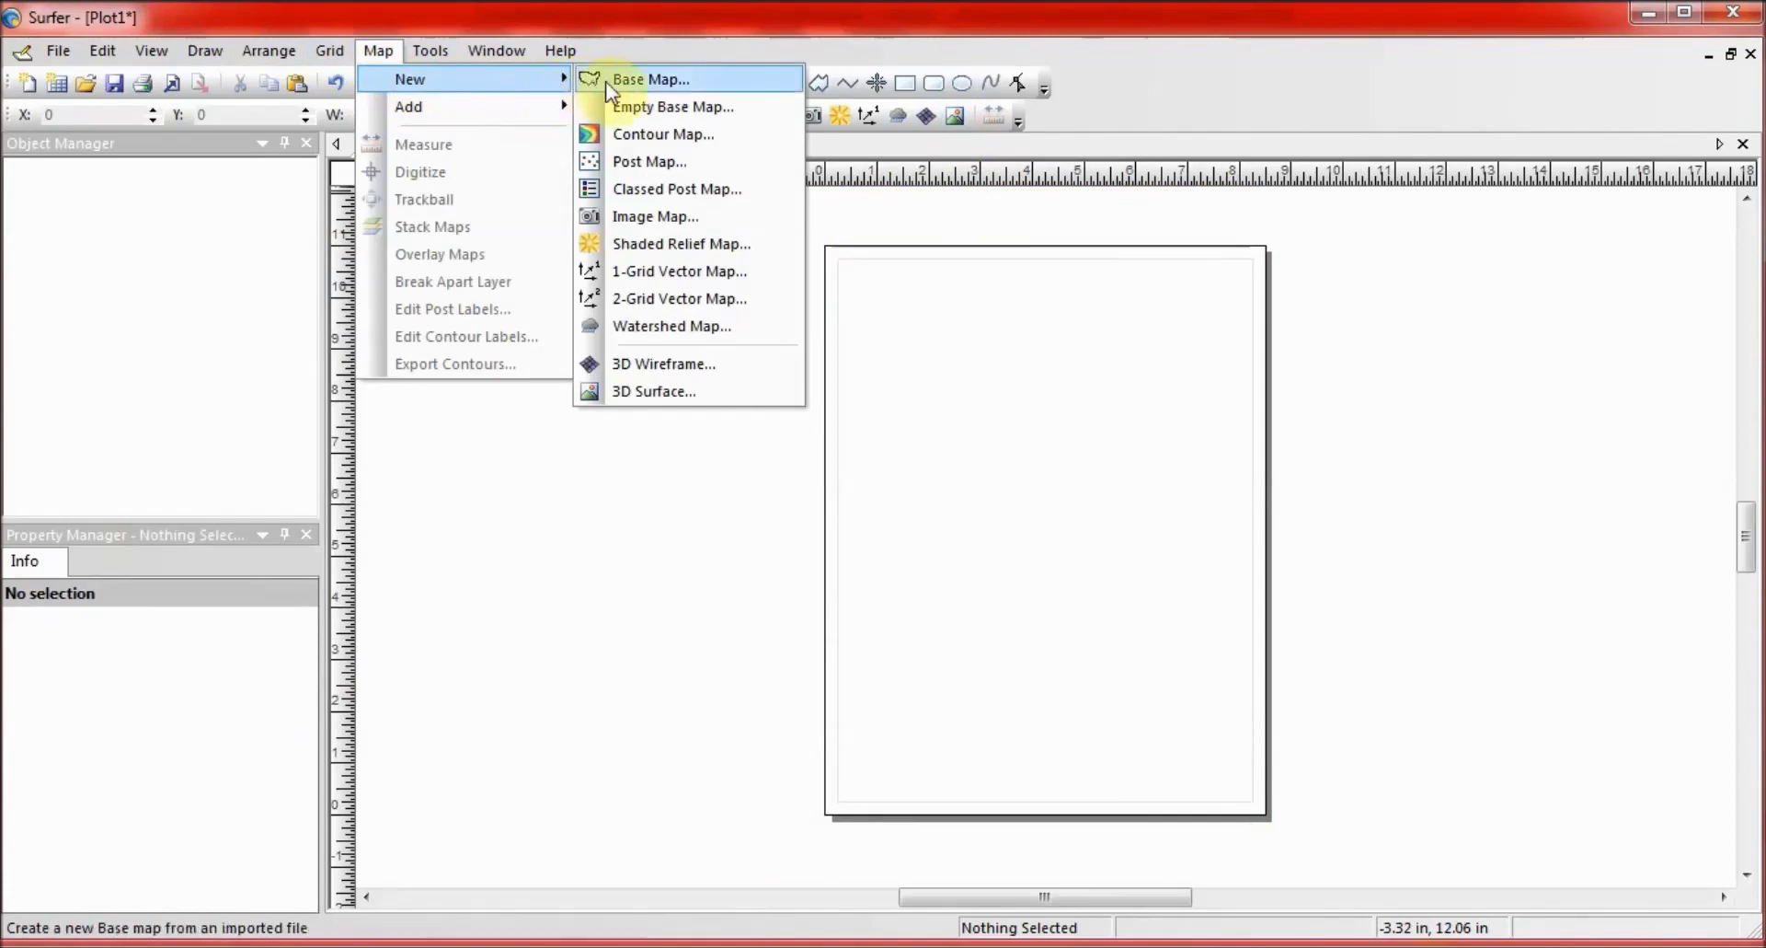
{"action": "left_click", "coordinate": [664, 390]}
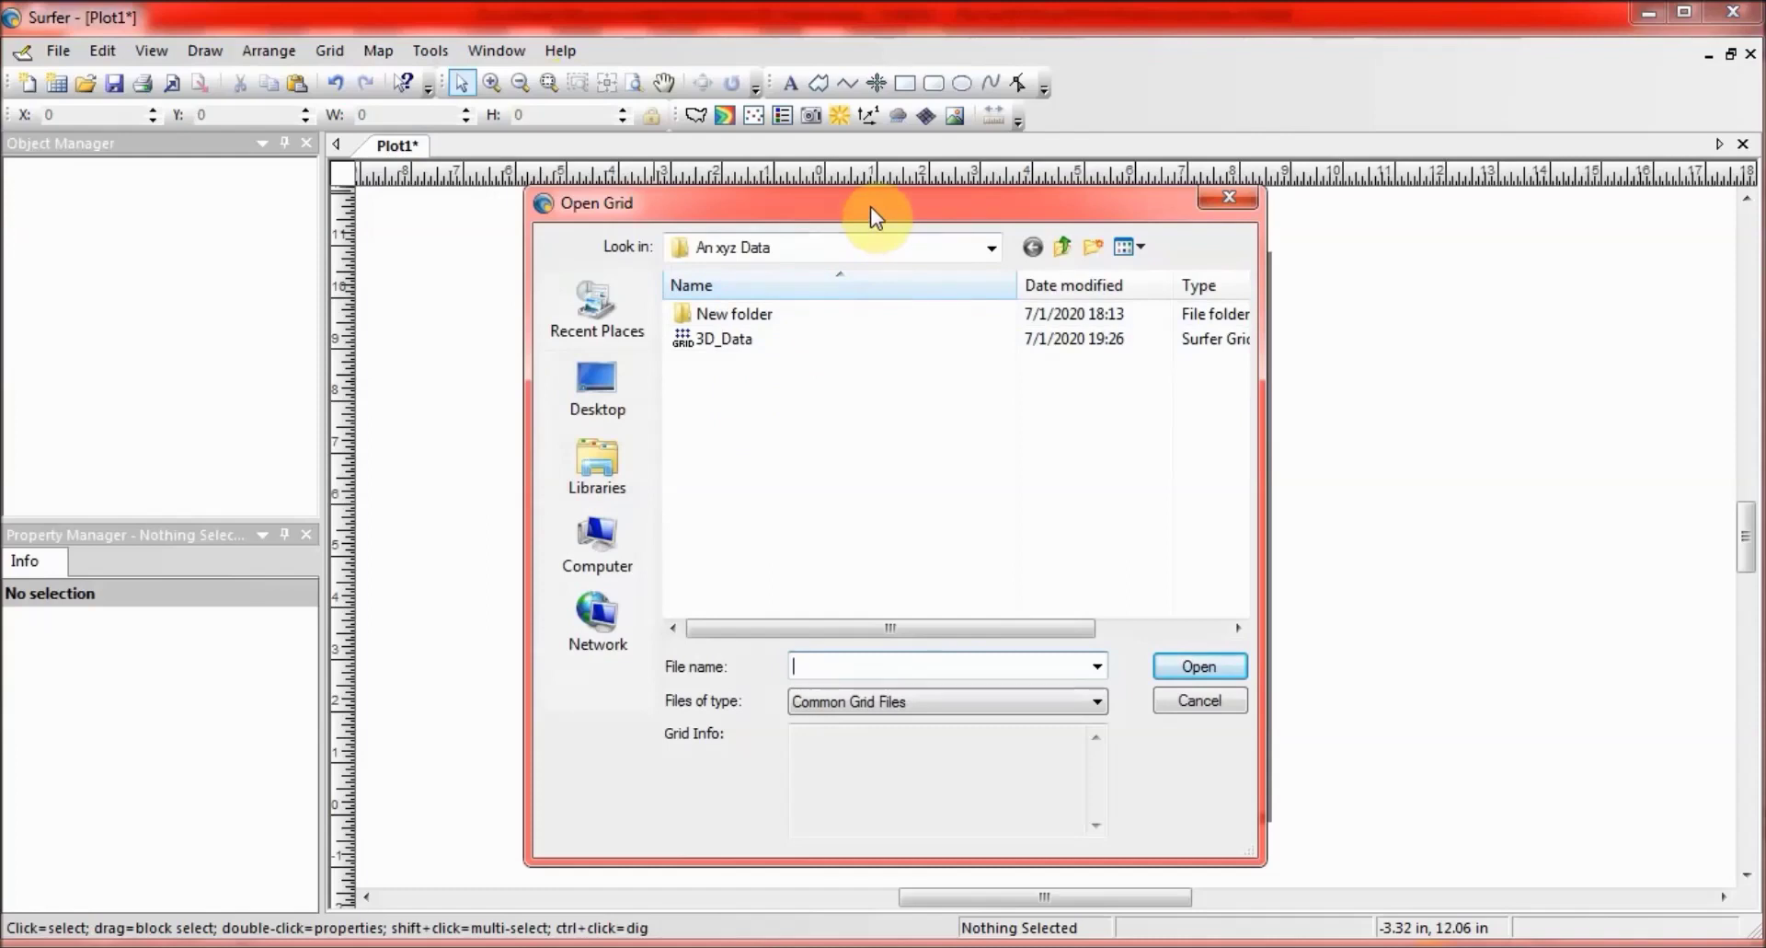
{"action": "left_click", "coordinate": [725, 340]}
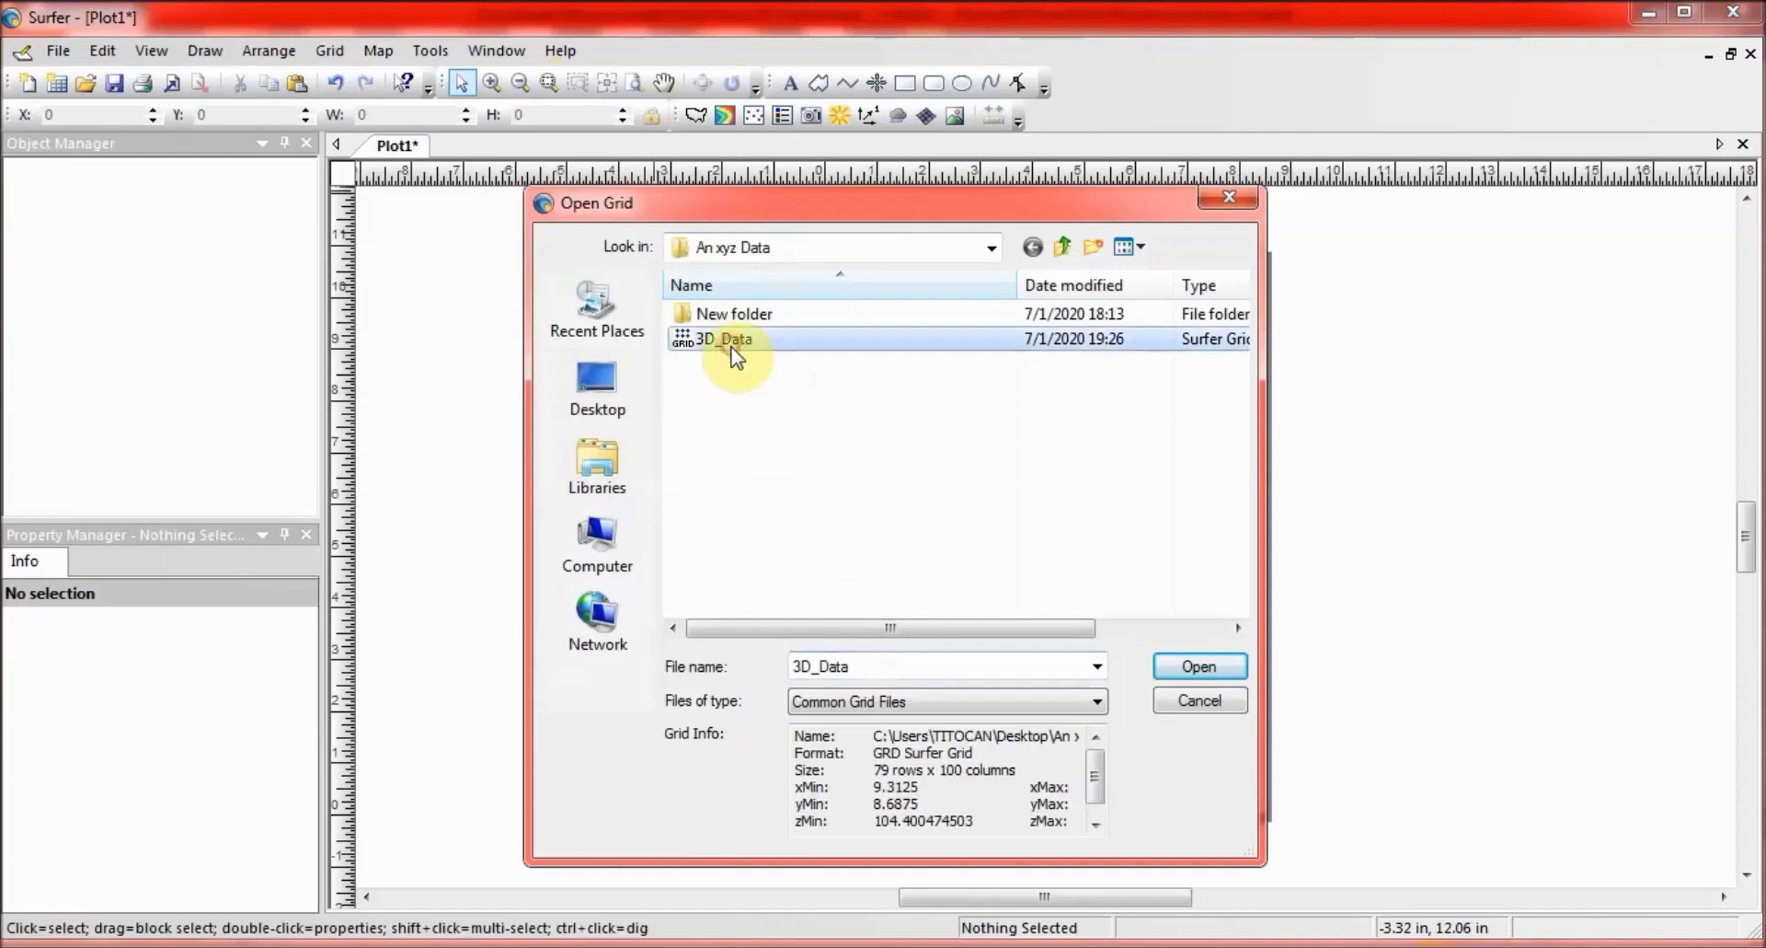
{"action": "left_click", "coordinate": [1190, 663]}
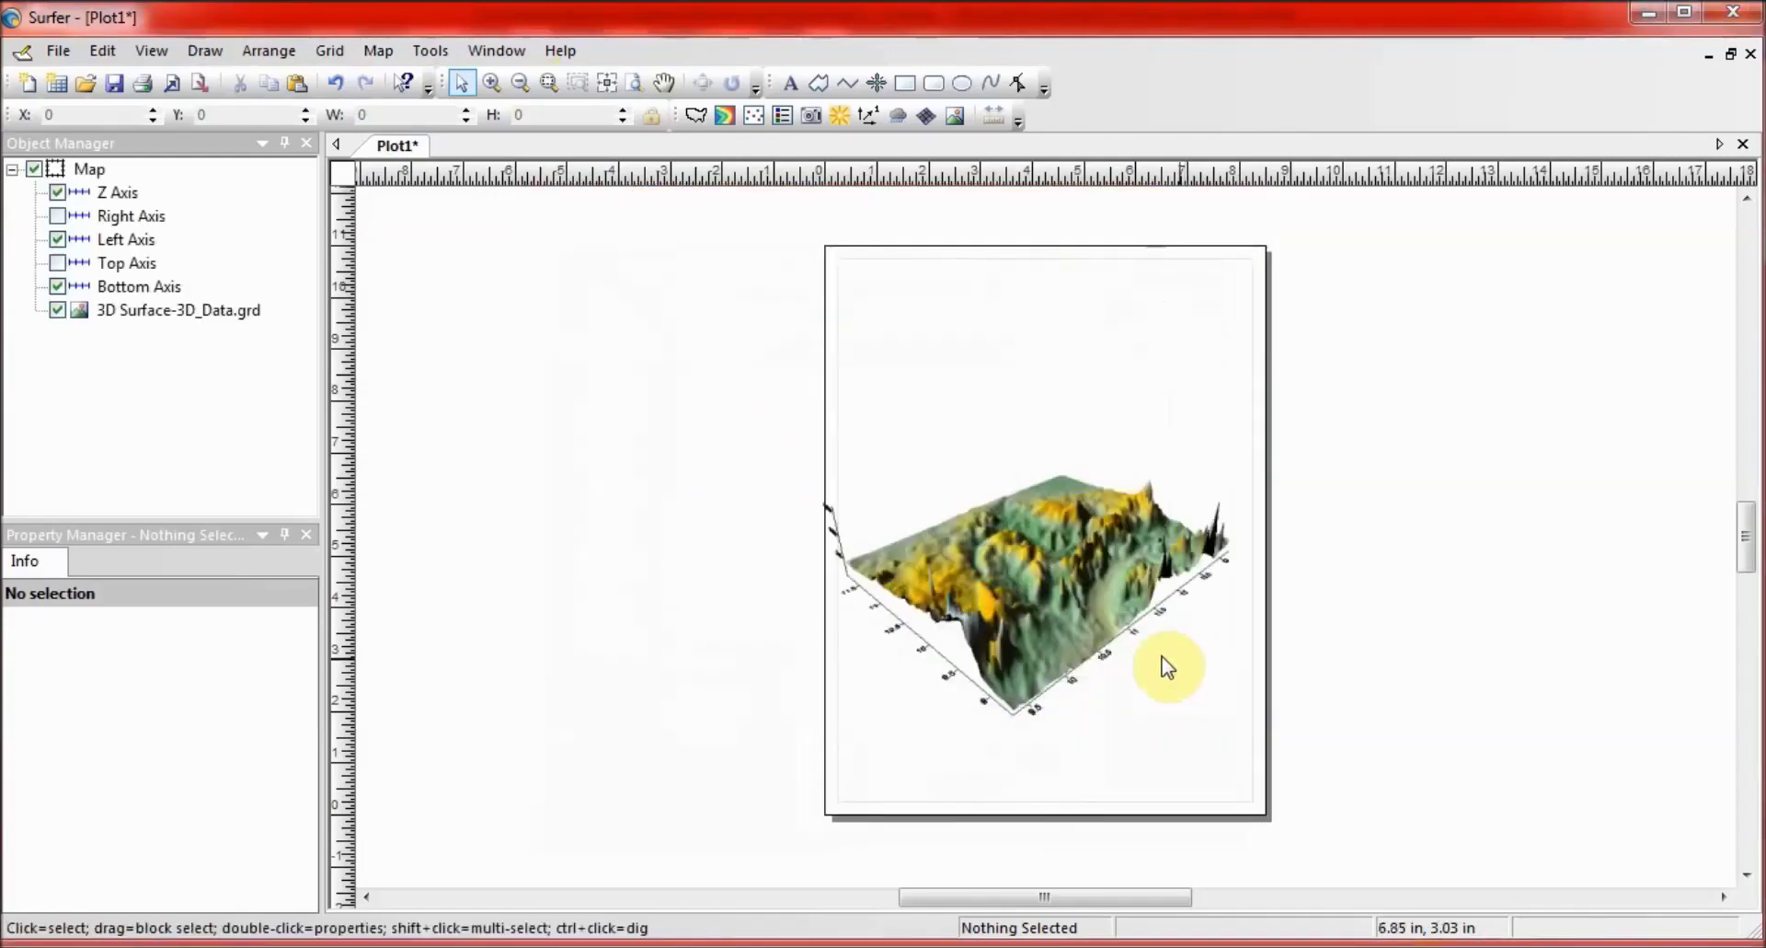
Fit the Plot1 page with the 3D surface map to the window.
{"action": "left_click", "coordinate": [1043, 615]}
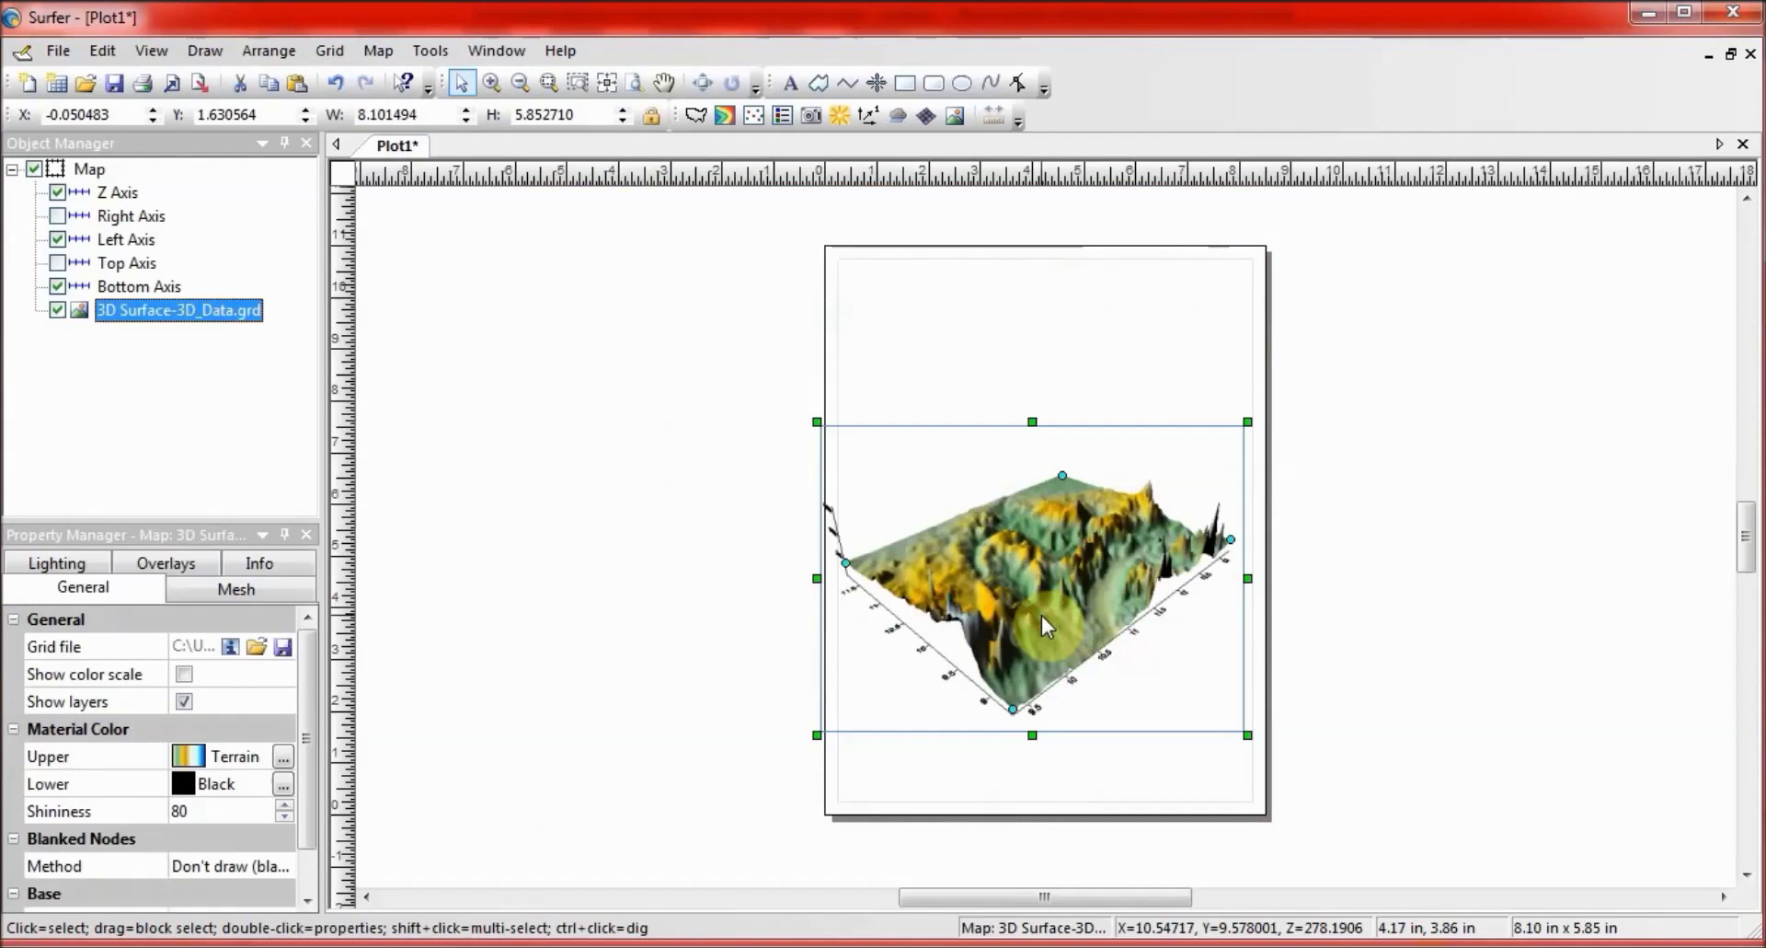
{"action": "left_click", "coordinate": [1031, 609]}
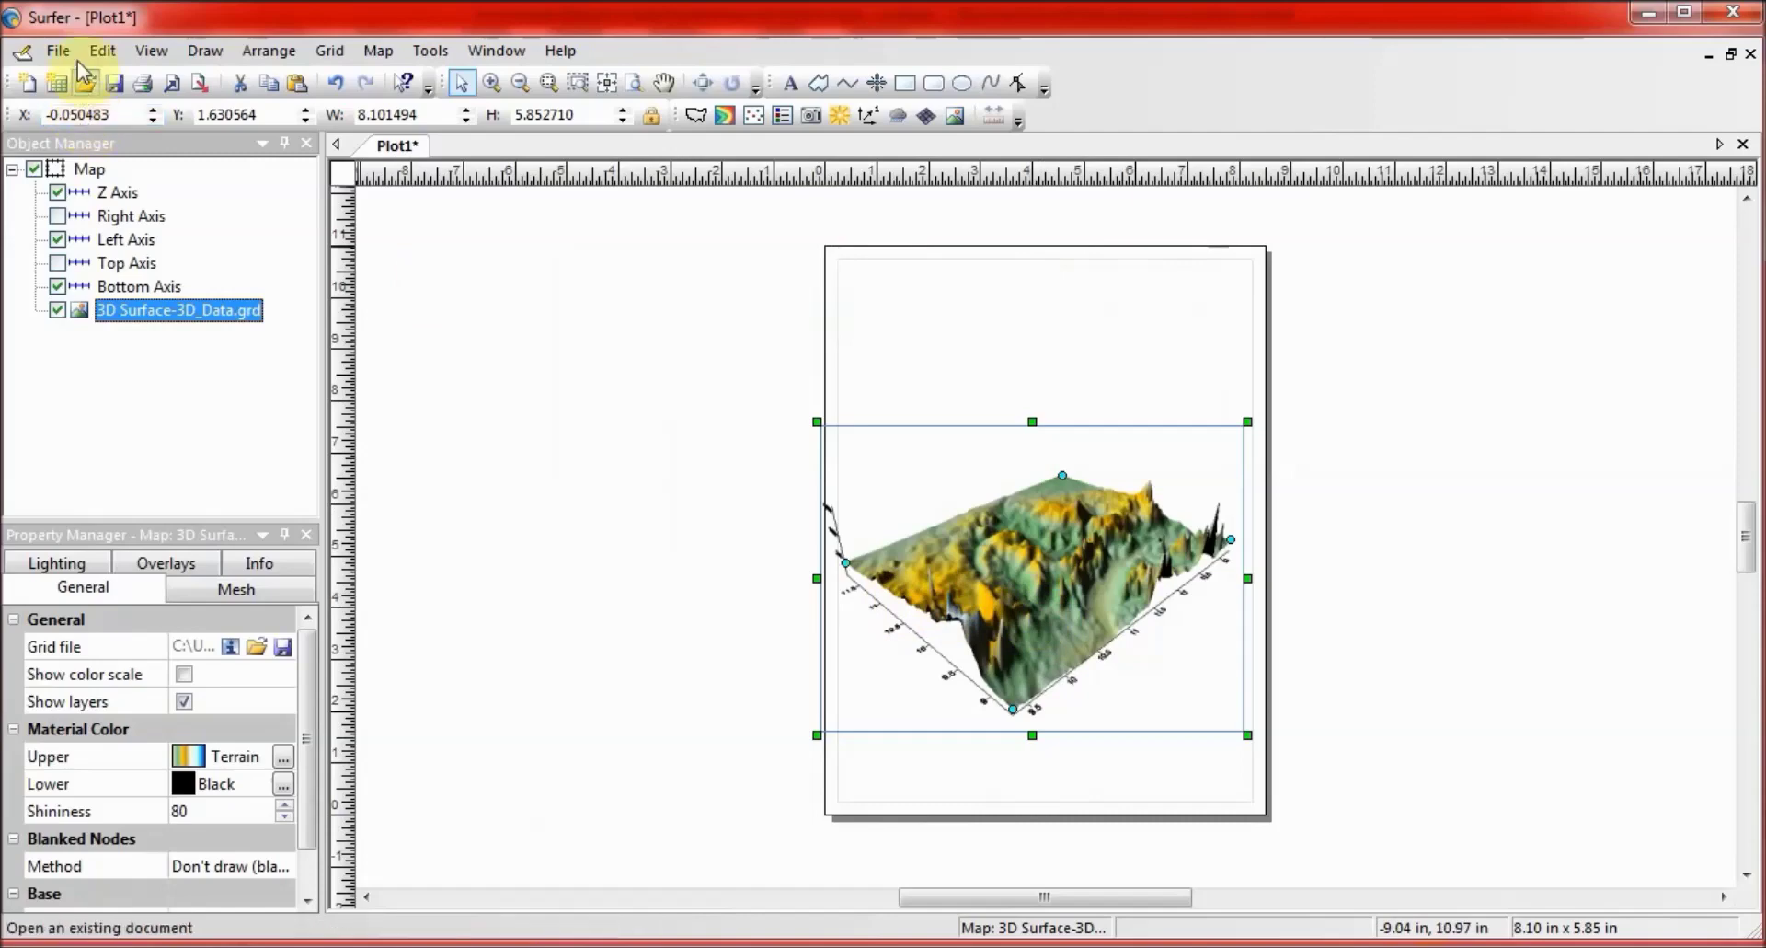
{"action": "left_click", "coordinate": [155, 53]}
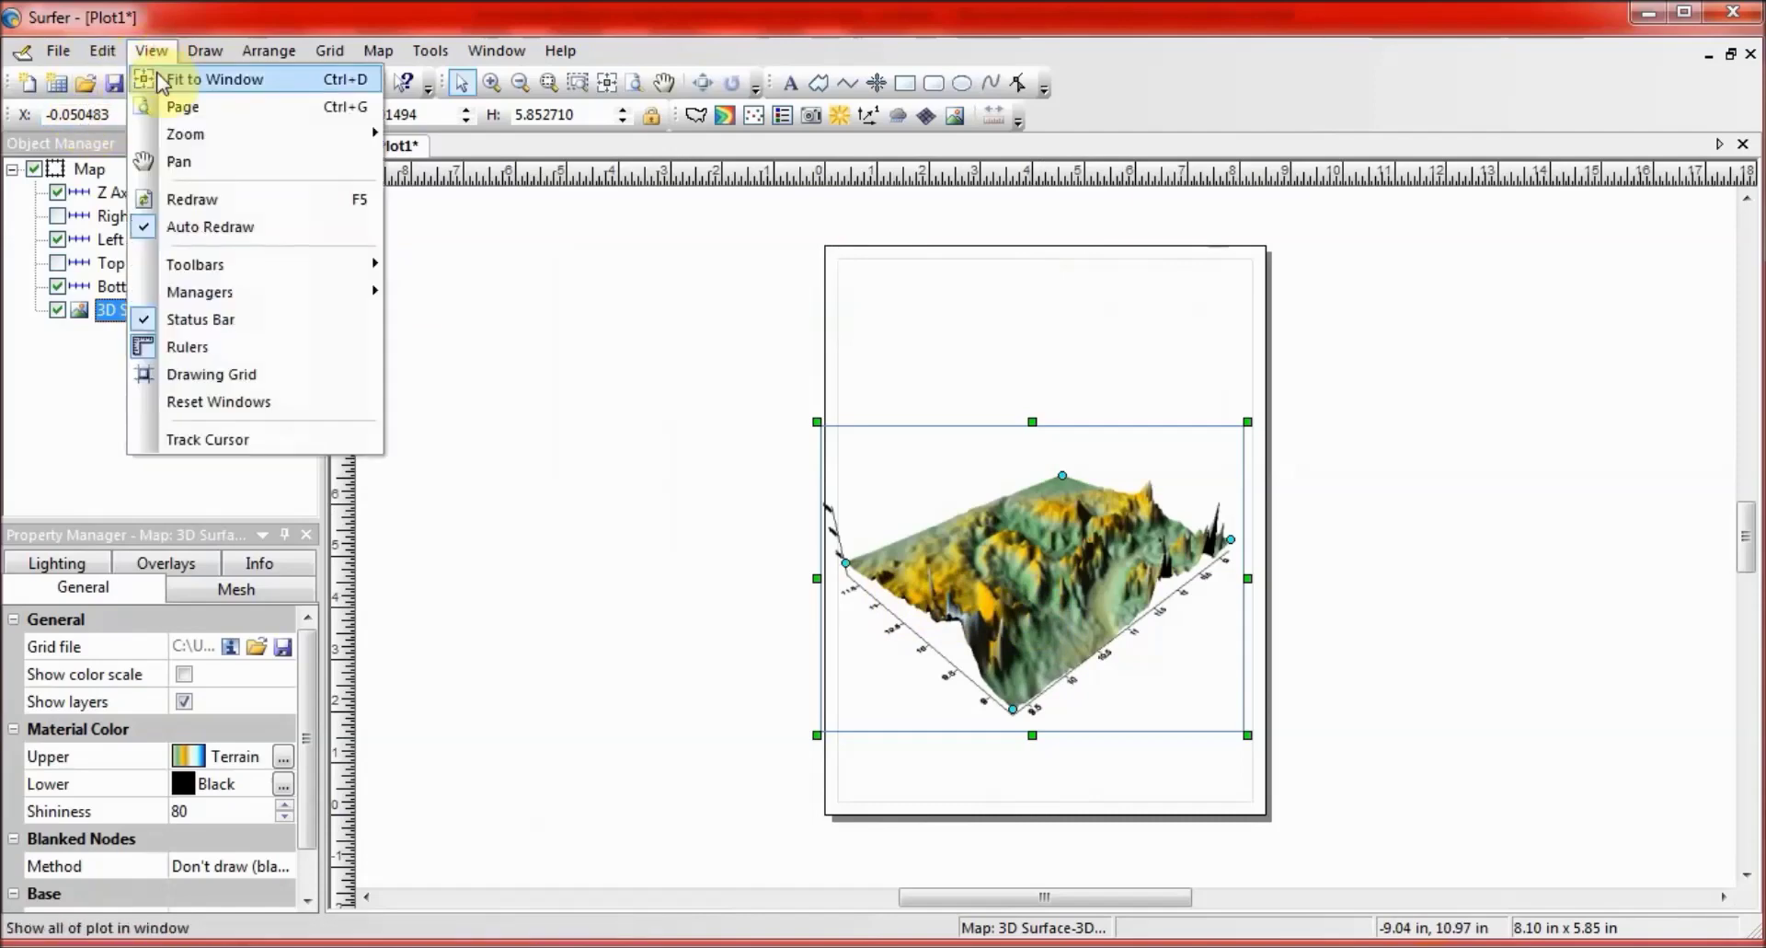
{"action": "left_click", "coordinate": [224, 85]}
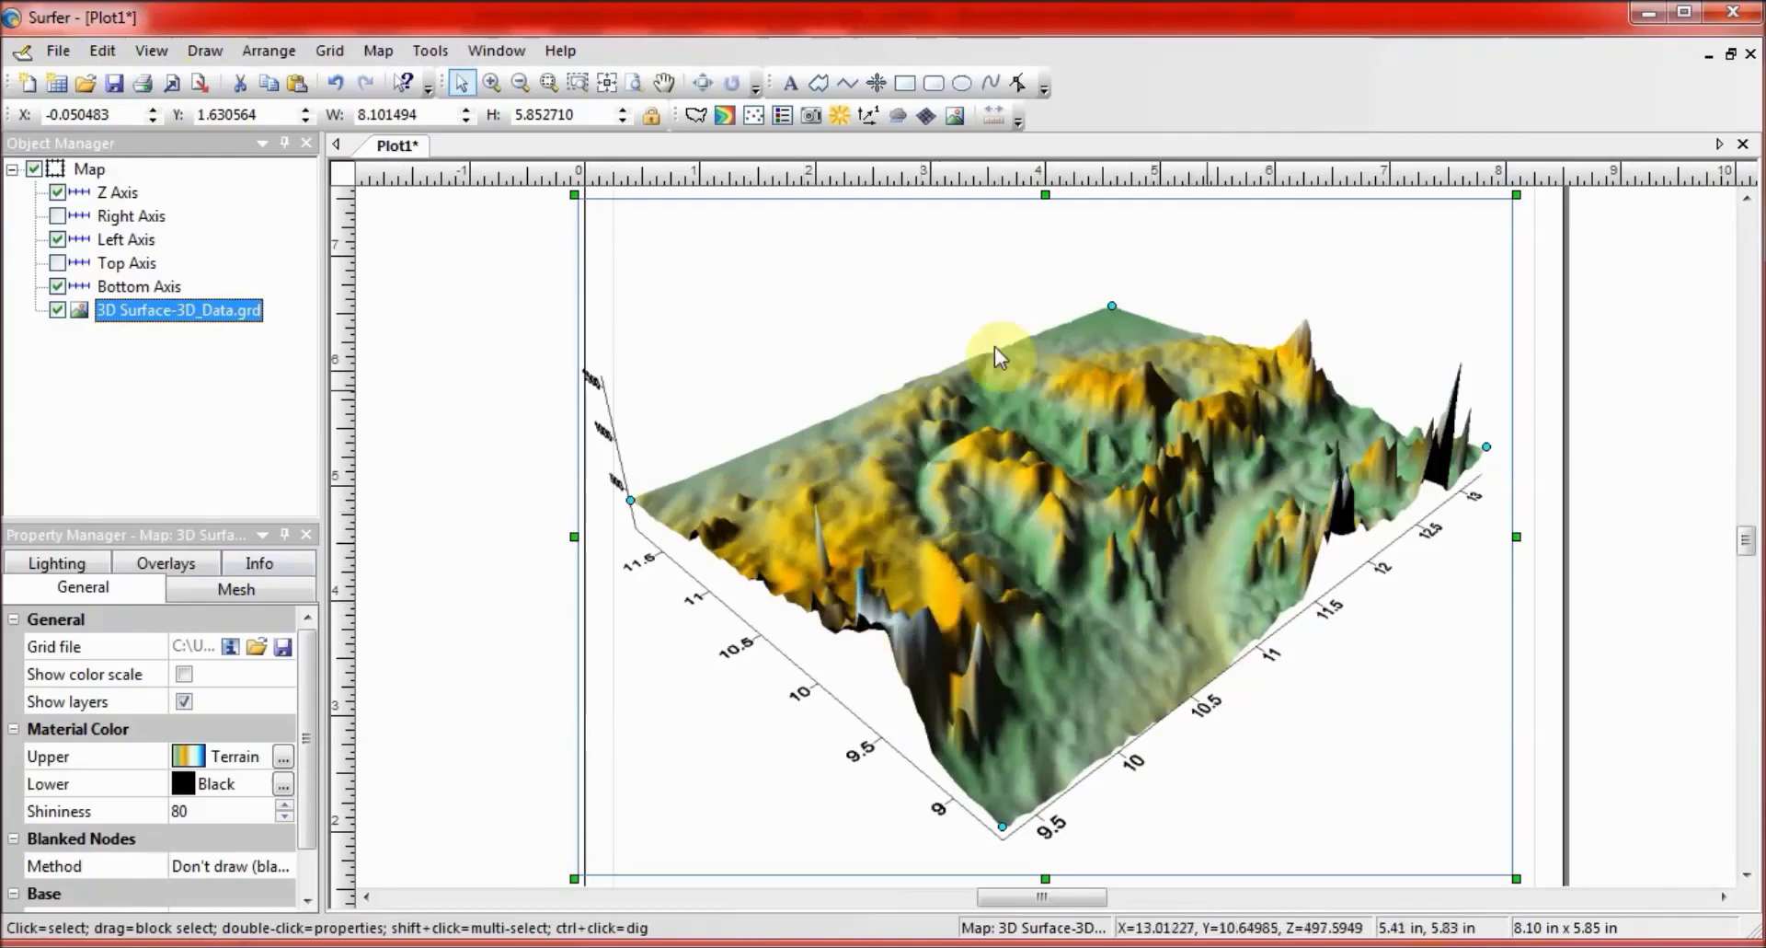
{"action": "right_click", "coordinate": [876, 466]}
{"action": "mouse_move", "coordinate": [1074, 782]}
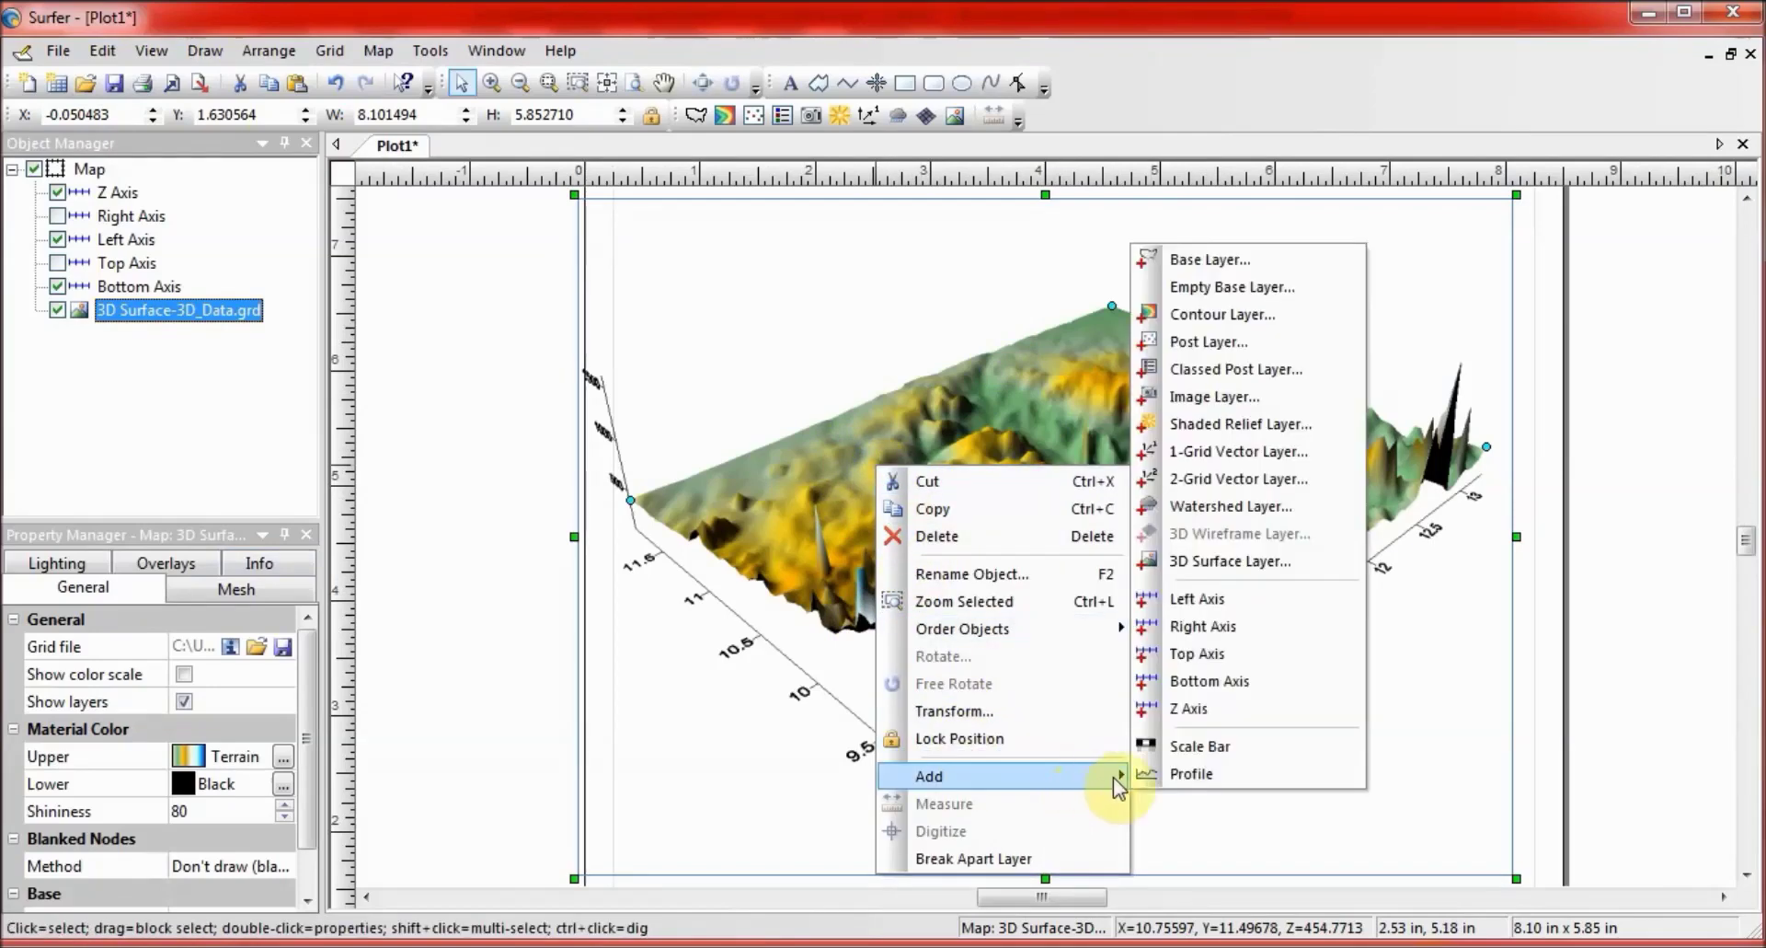
{"action": "left_click", "coordinate": [1240, 780]}
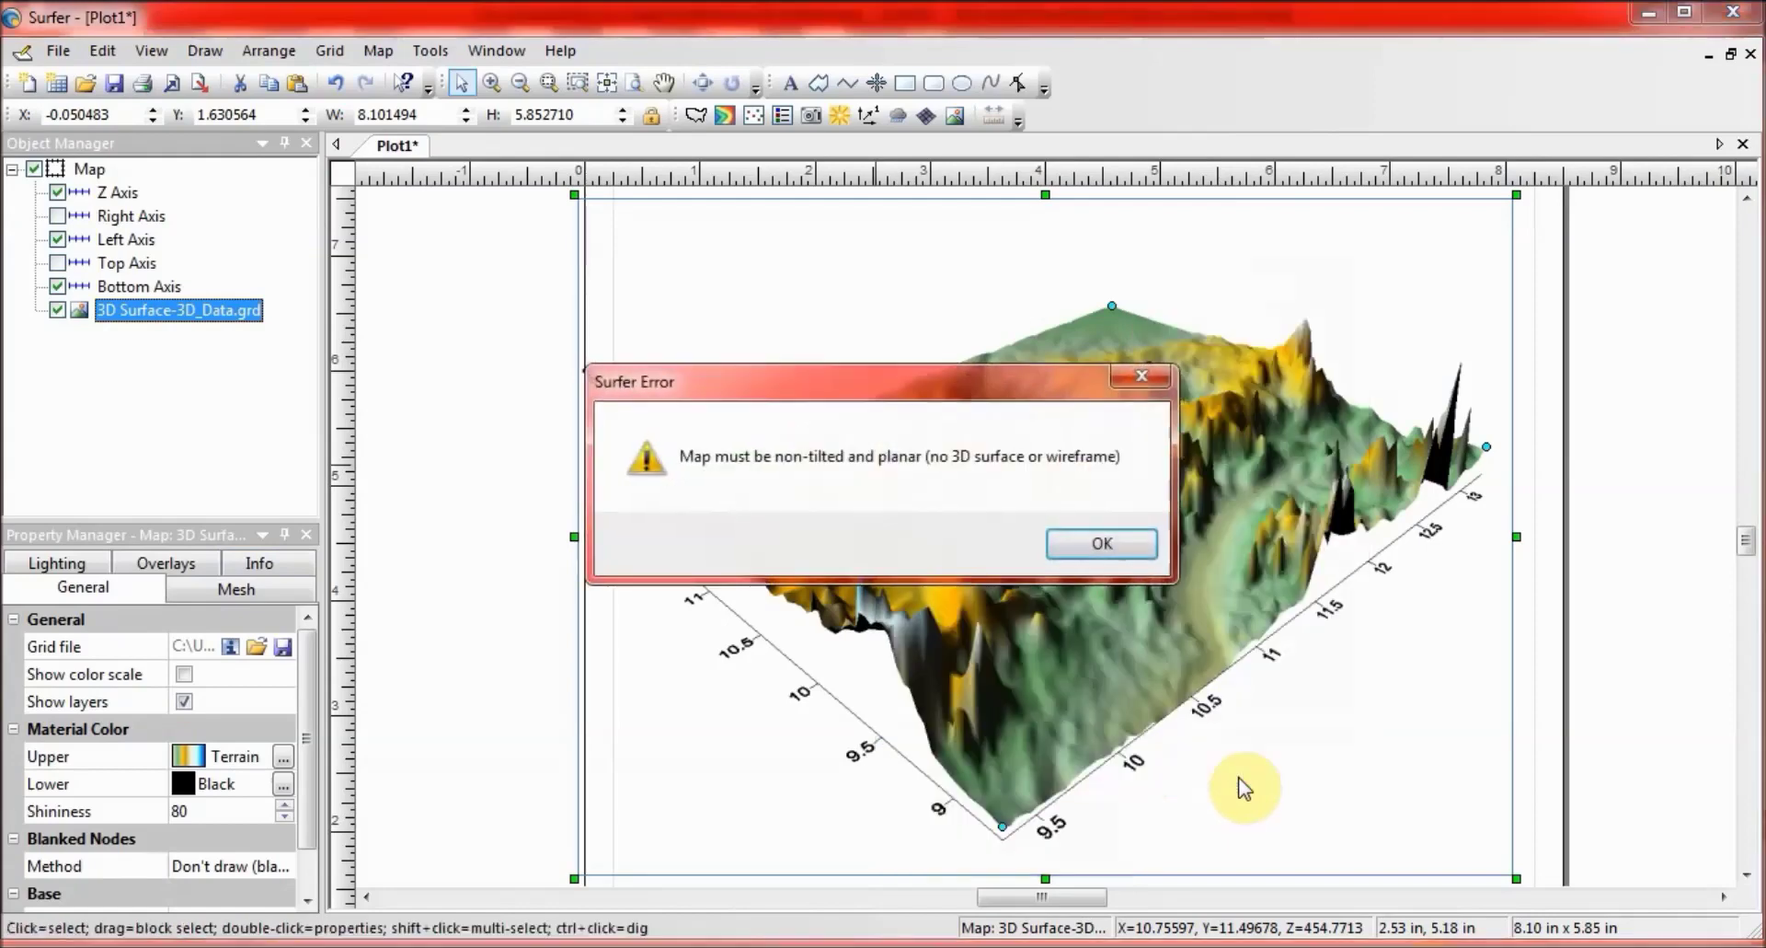
{"action": "left_click_drag", "start_coordinate": [1014, 382], "coordinate": [1017, 350]}
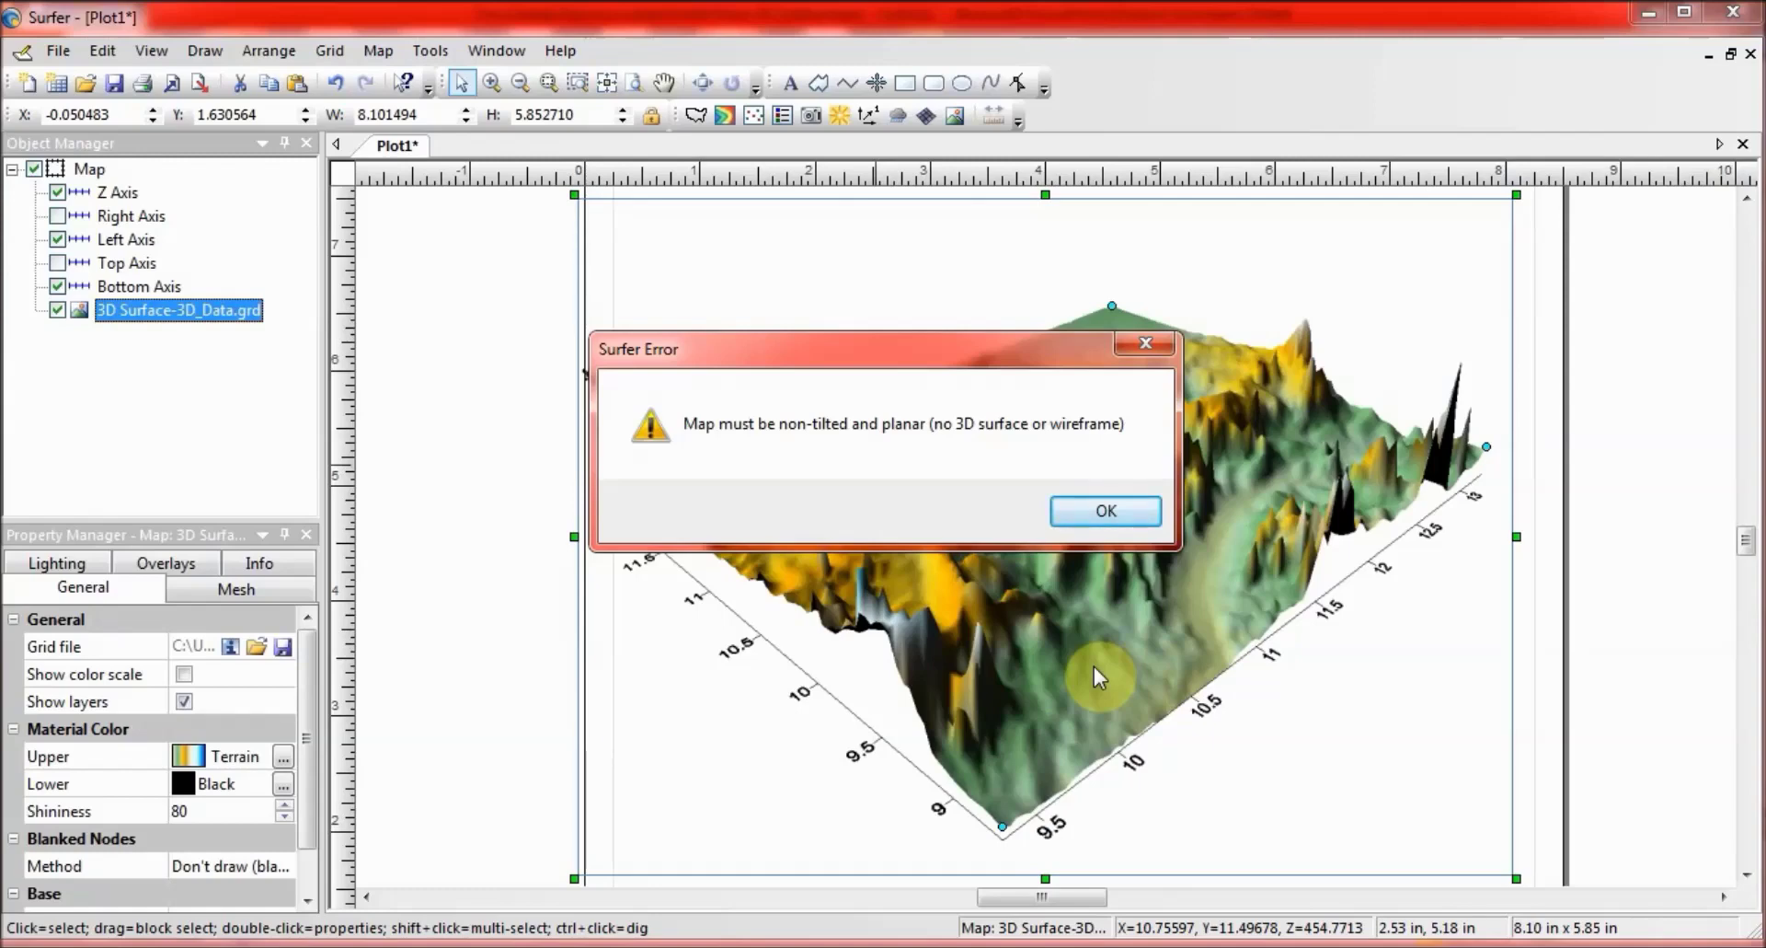
{"action": "left_click", "coordinate": [1123, 509]}
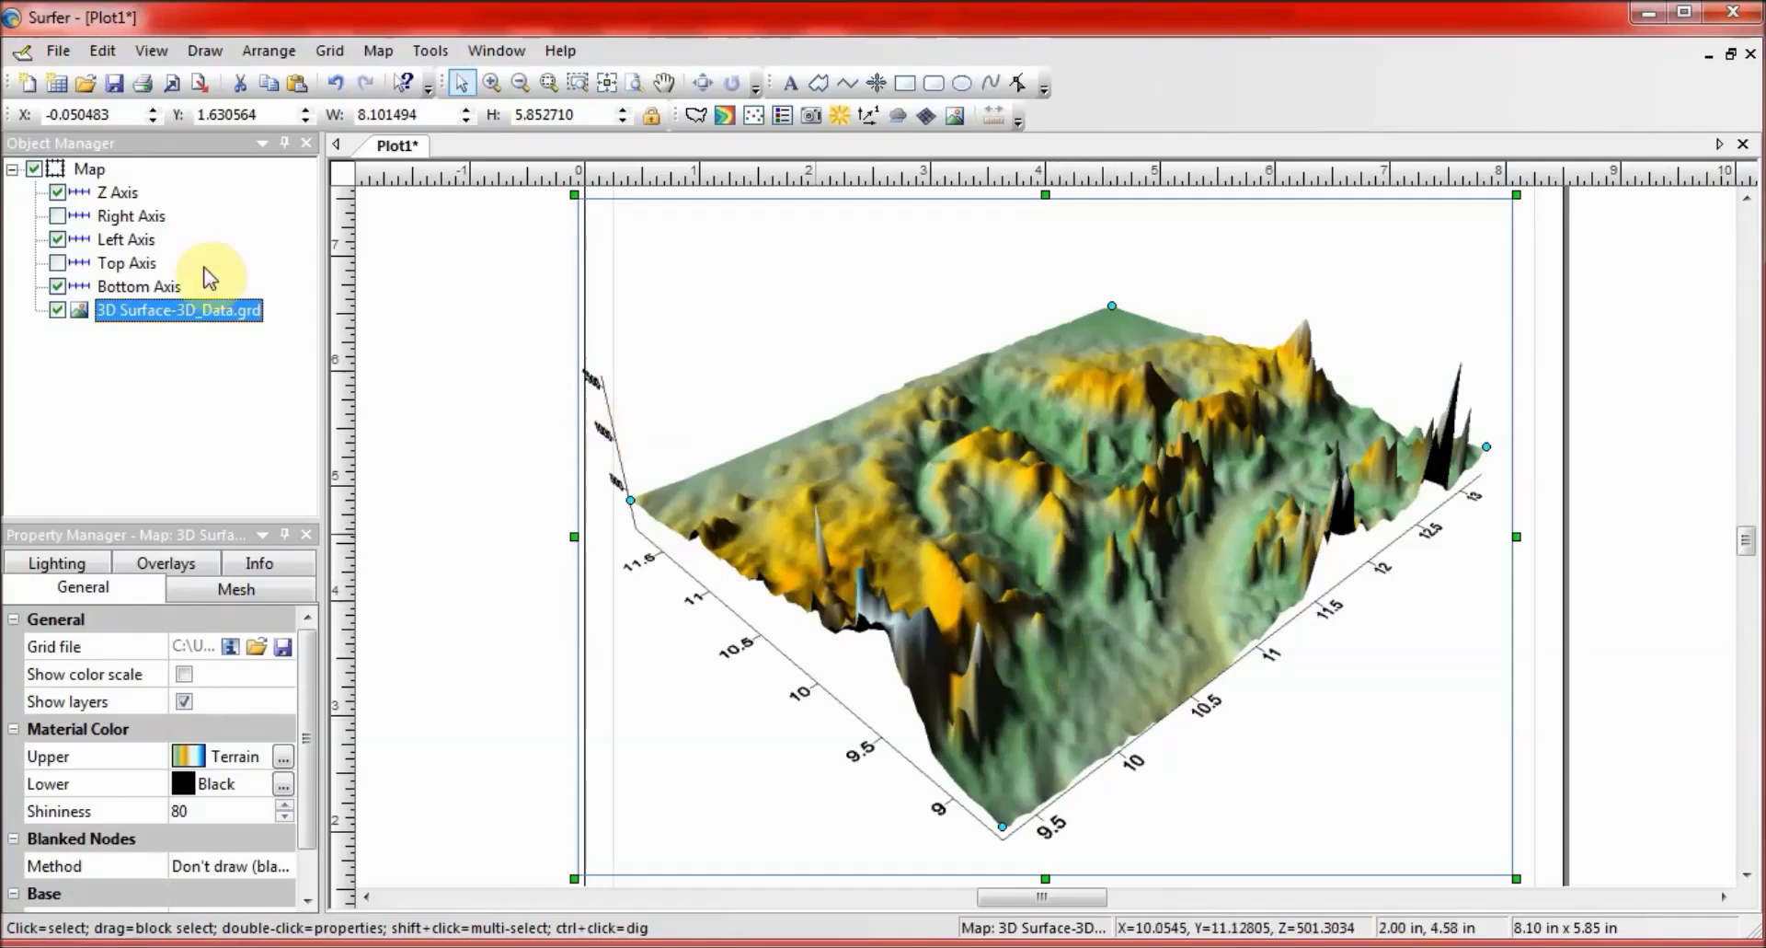
Set the Map's view projection to Orthographic.
{"action": "left_click", "coordinate": [87, 170]}
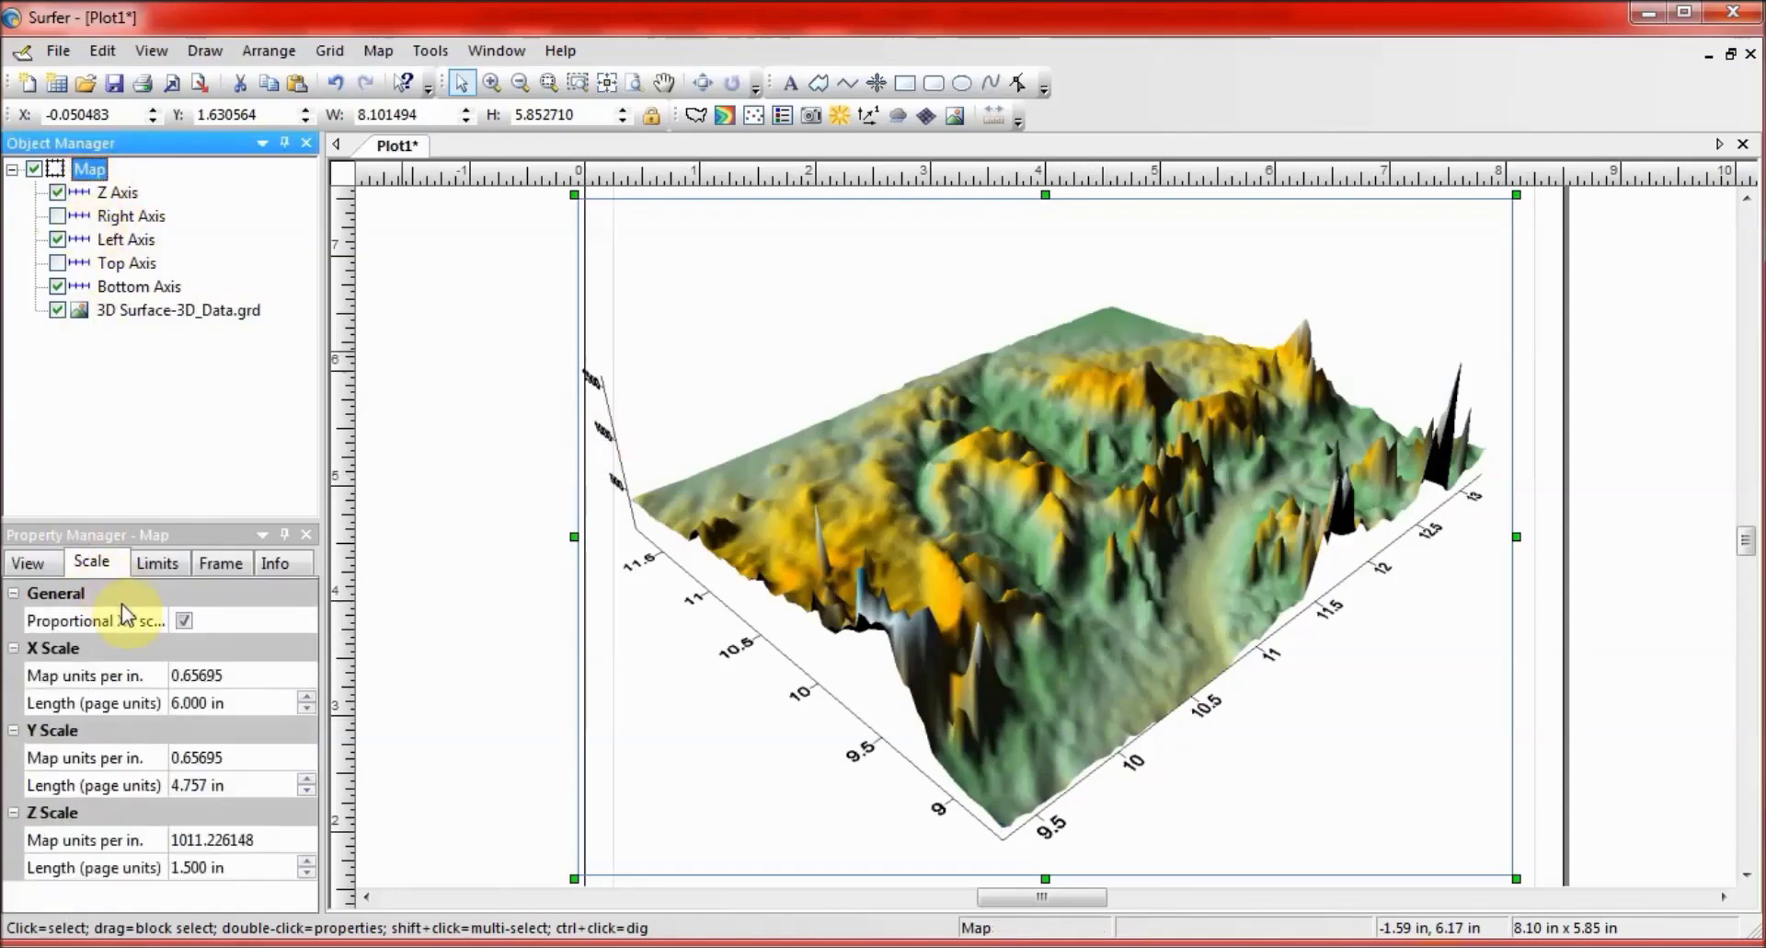
{"action": "left_click", "coordinate": [29, 563]}
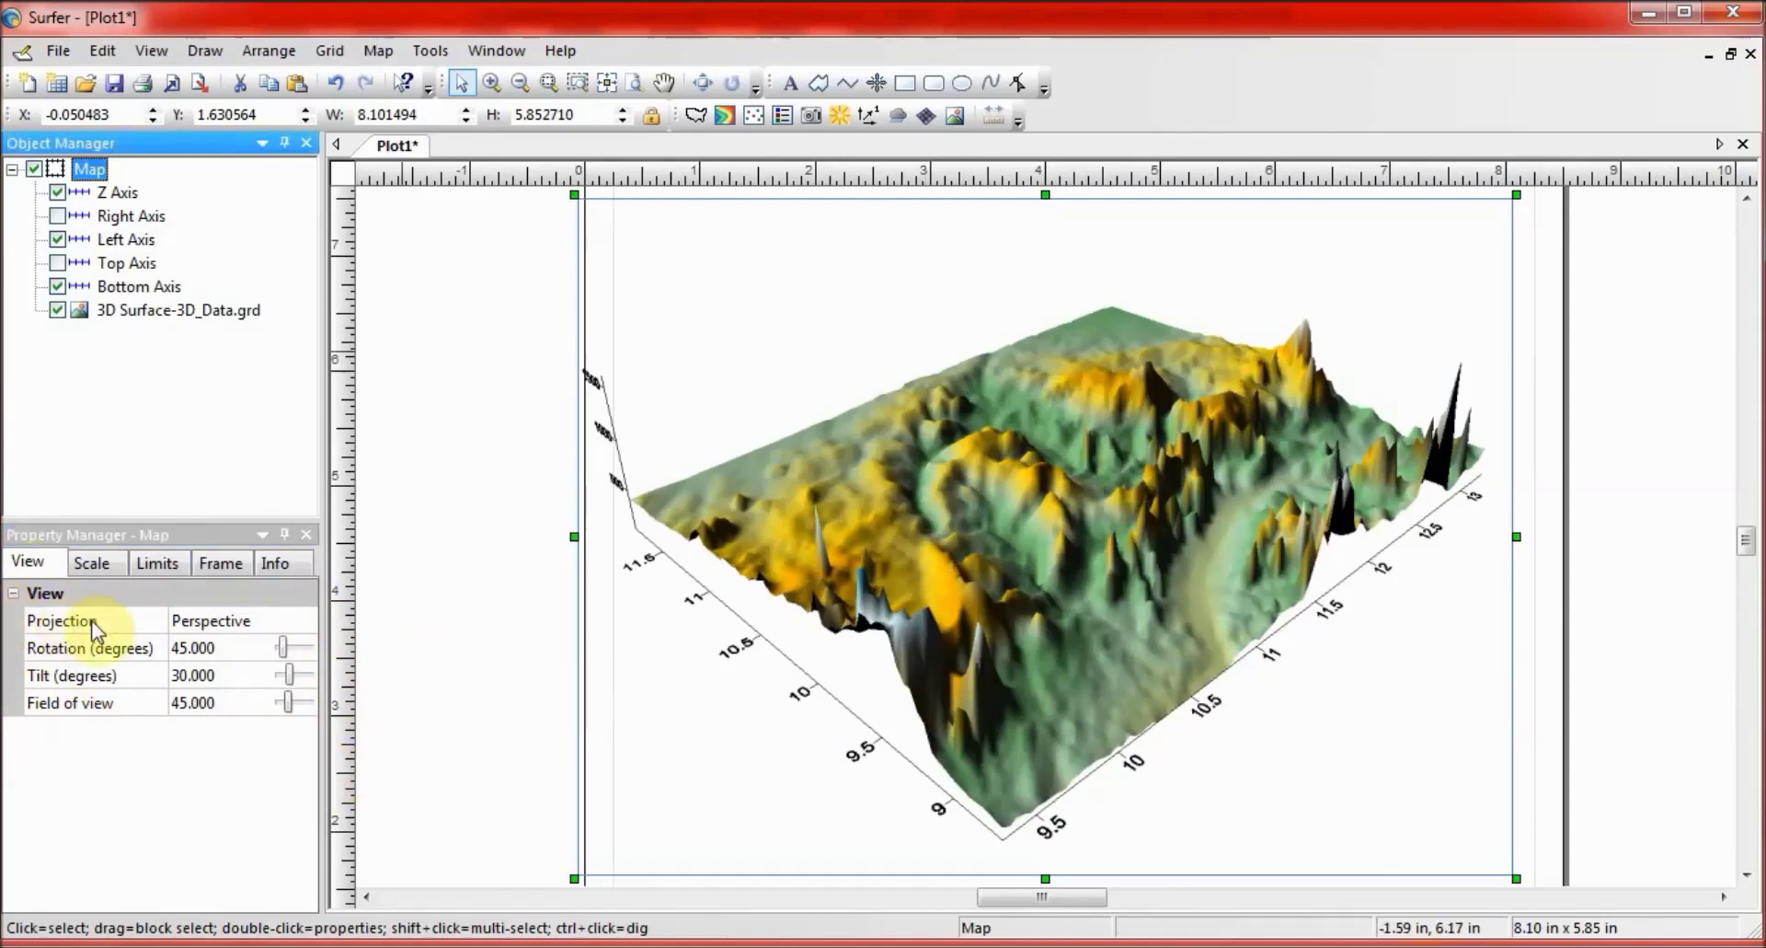
{"action": "left_click", "coordinate": [218, 627]}
{"action": "left_click", "coordinate": [218, 626]}
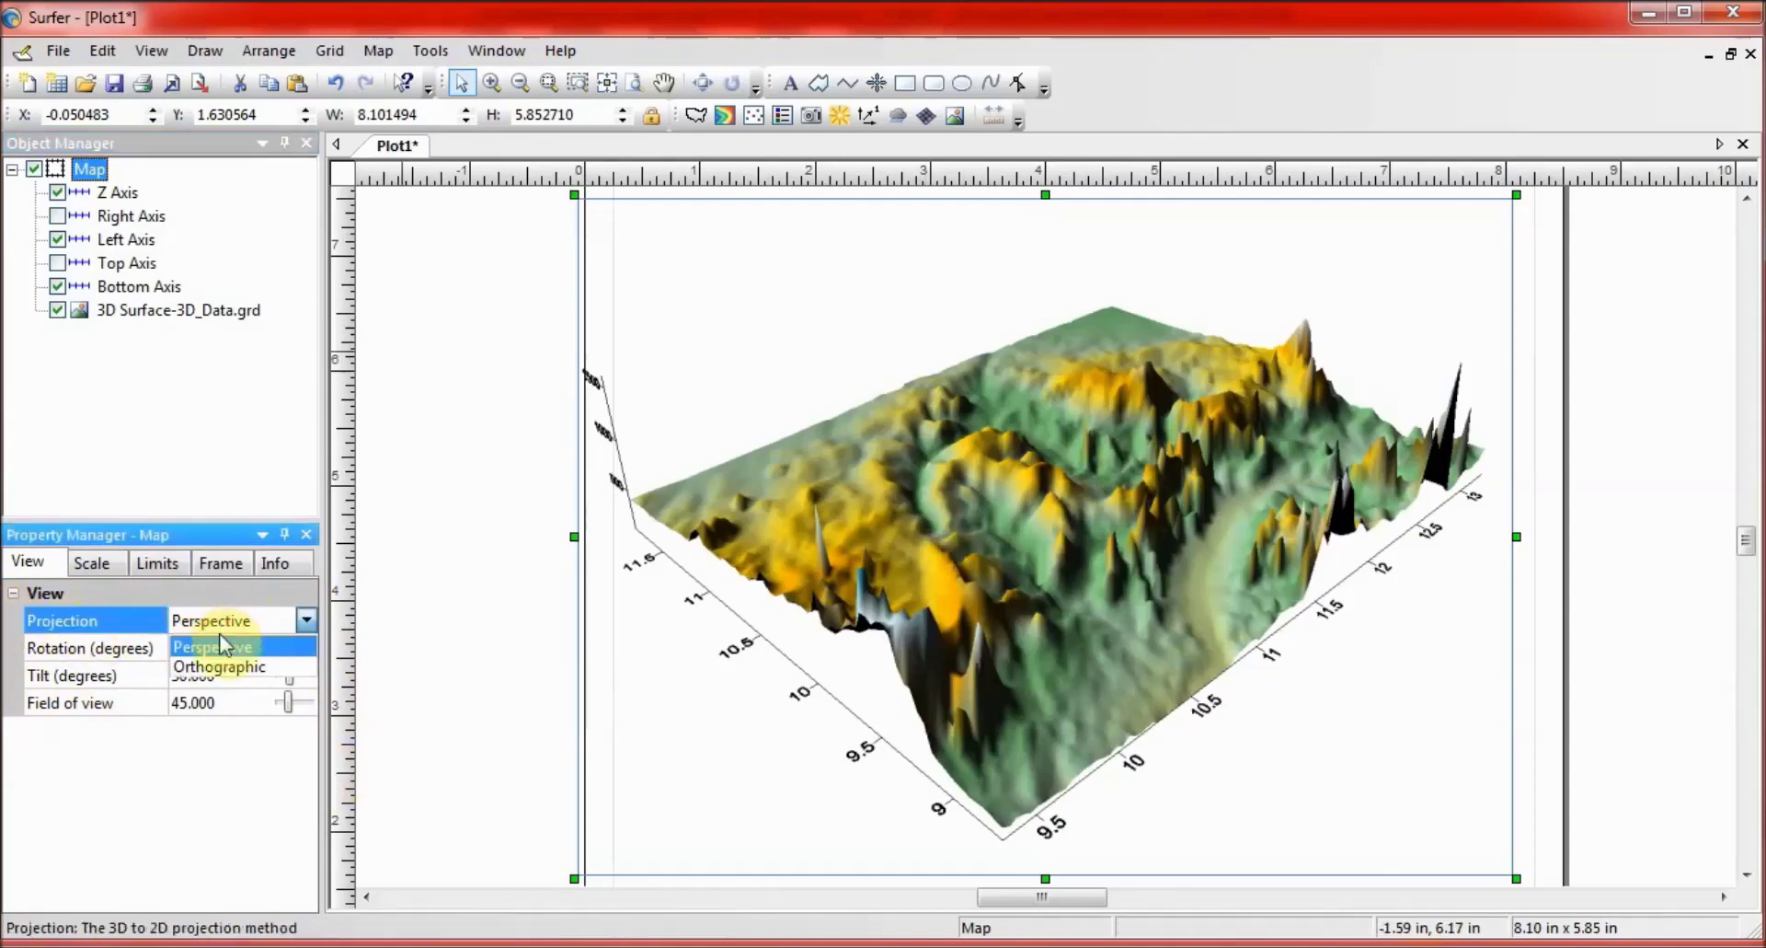
{"action": "left_click", "coordinate": [218, 666]}
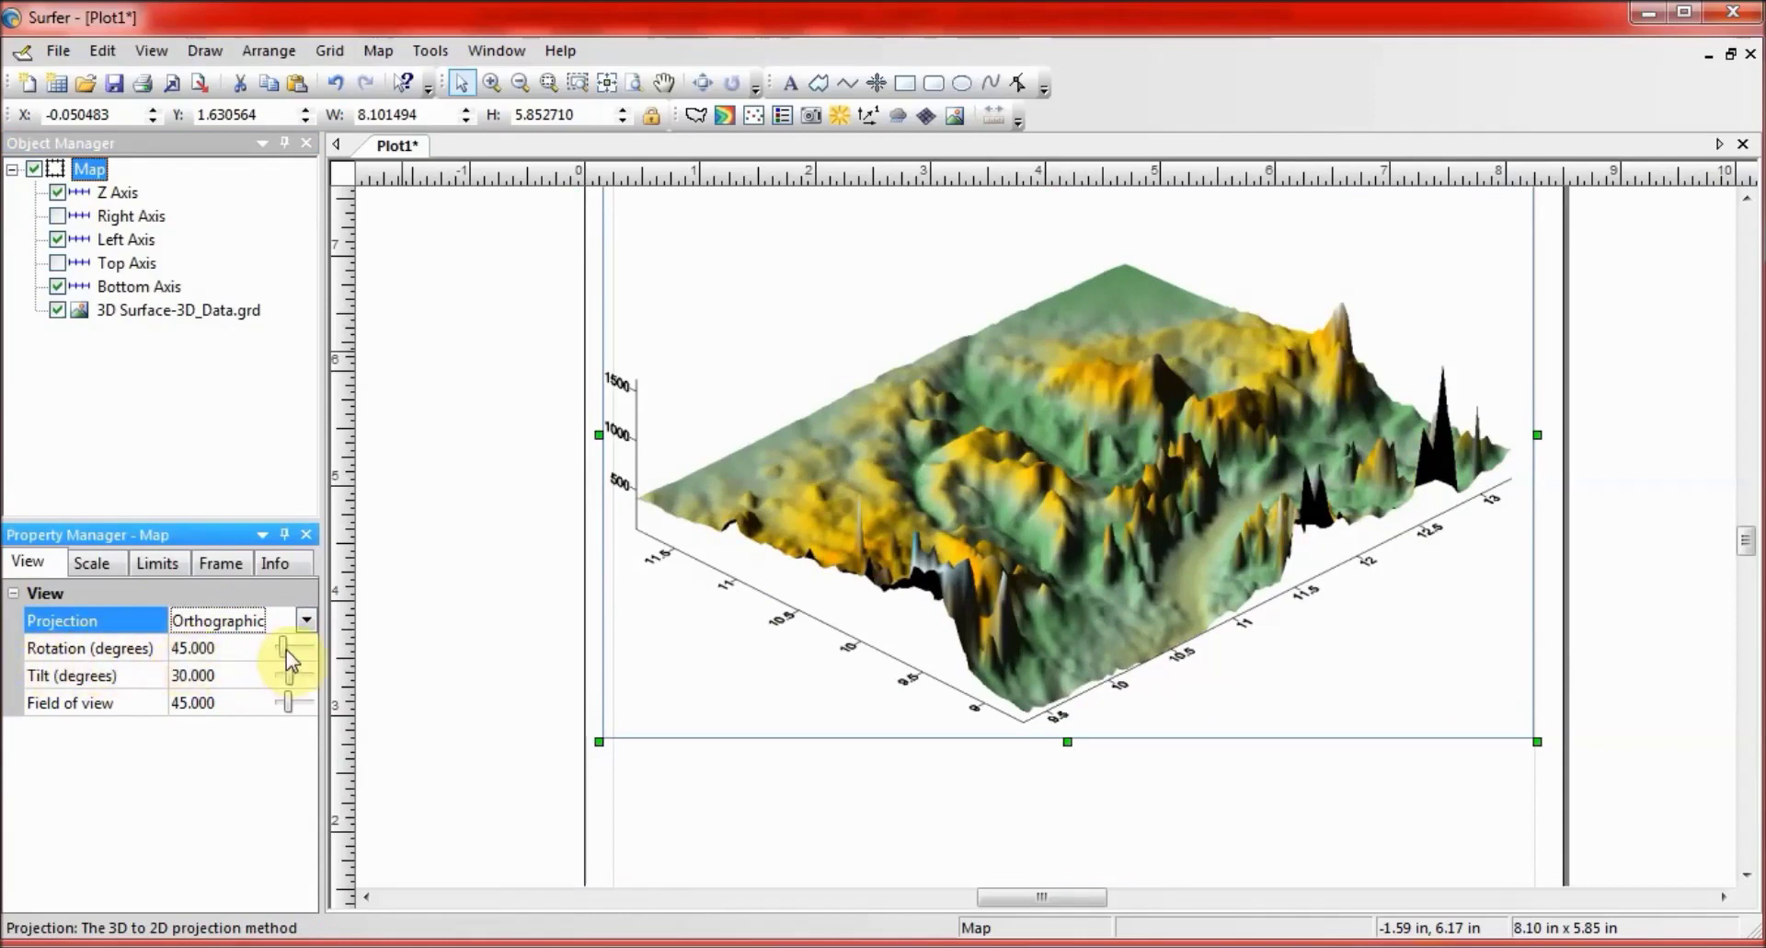
Set rotation to 360 and tilt to 90, then move the map lower.
{"action": "left_click_drag", "start_coordinate": [285, 649], "coordinate": [327, 650]}
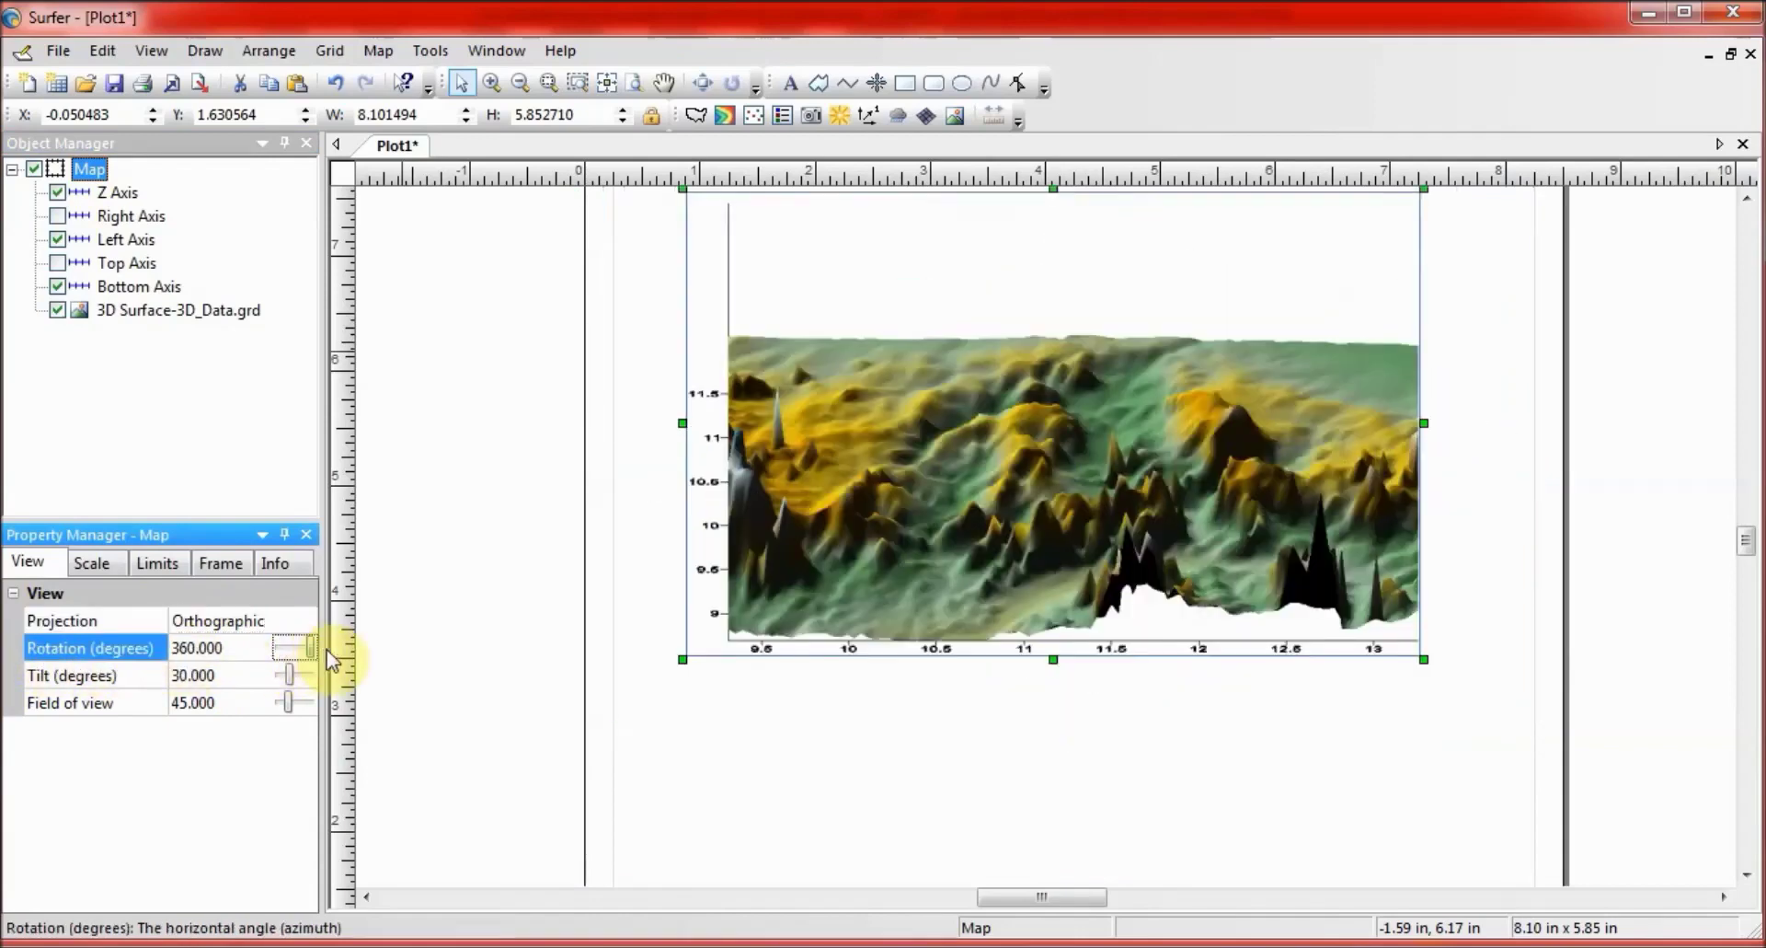
{"action": "left_click_drag", "start_coordinate": [196, 648], "coordinate": [169, 649]}
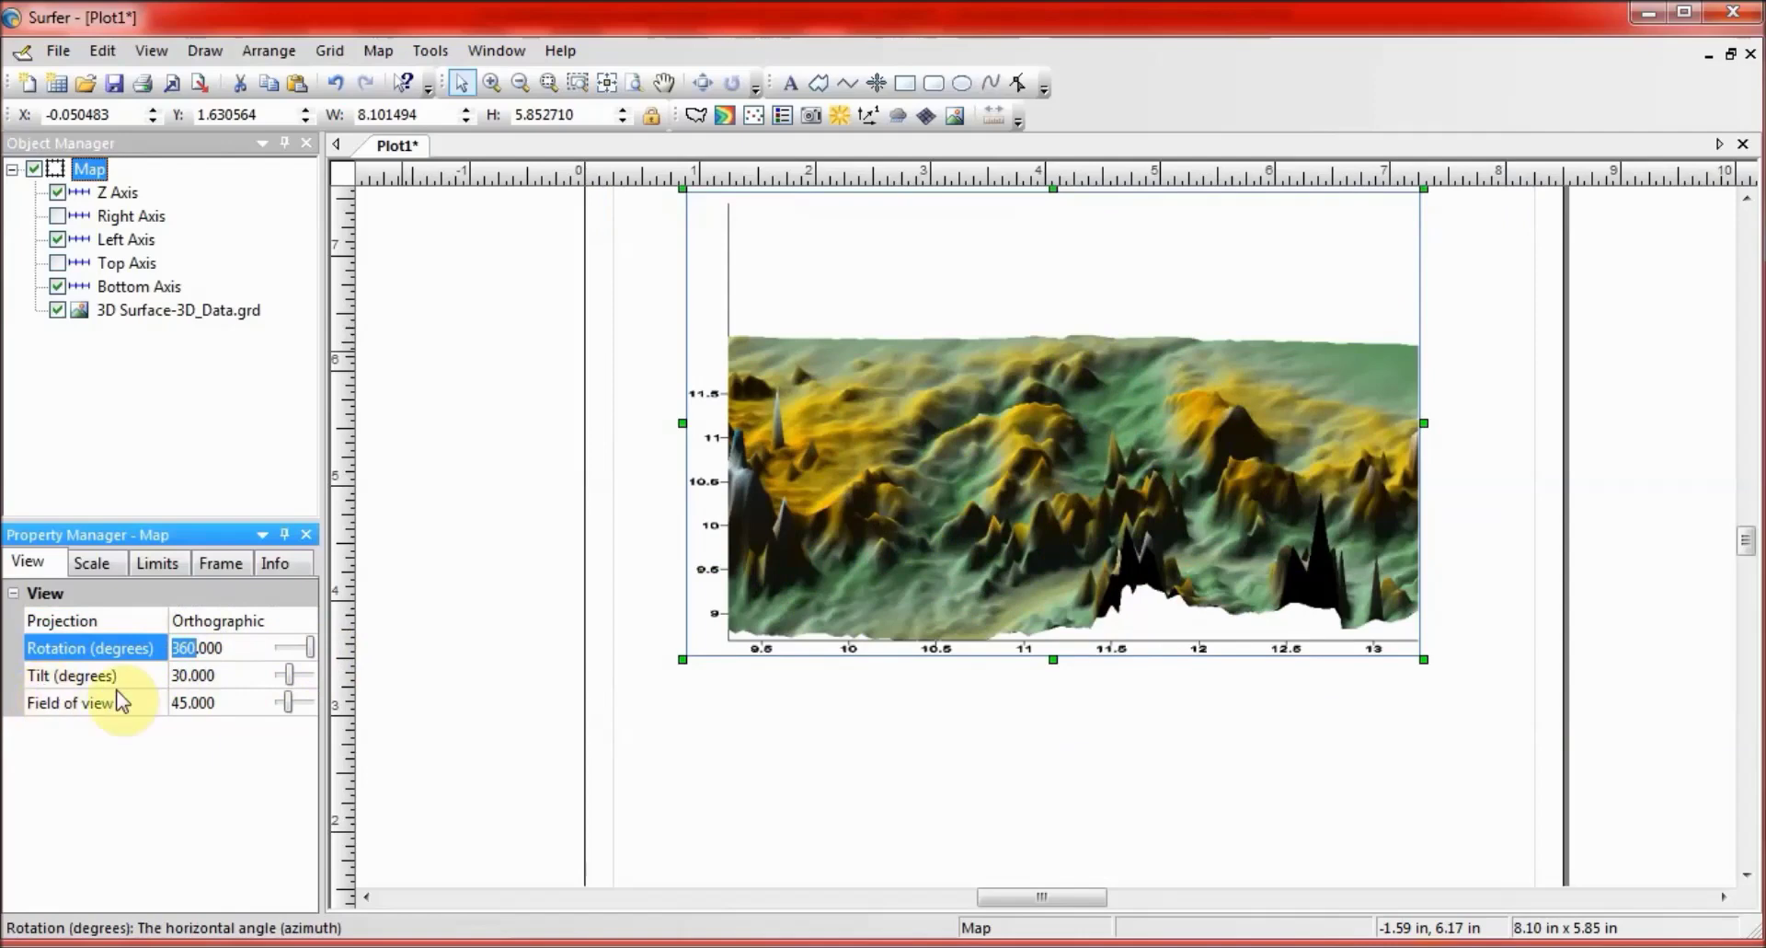
{"action": "left_click", "coordinate": [182, 681]}
{"action": "type", "text": "9"}
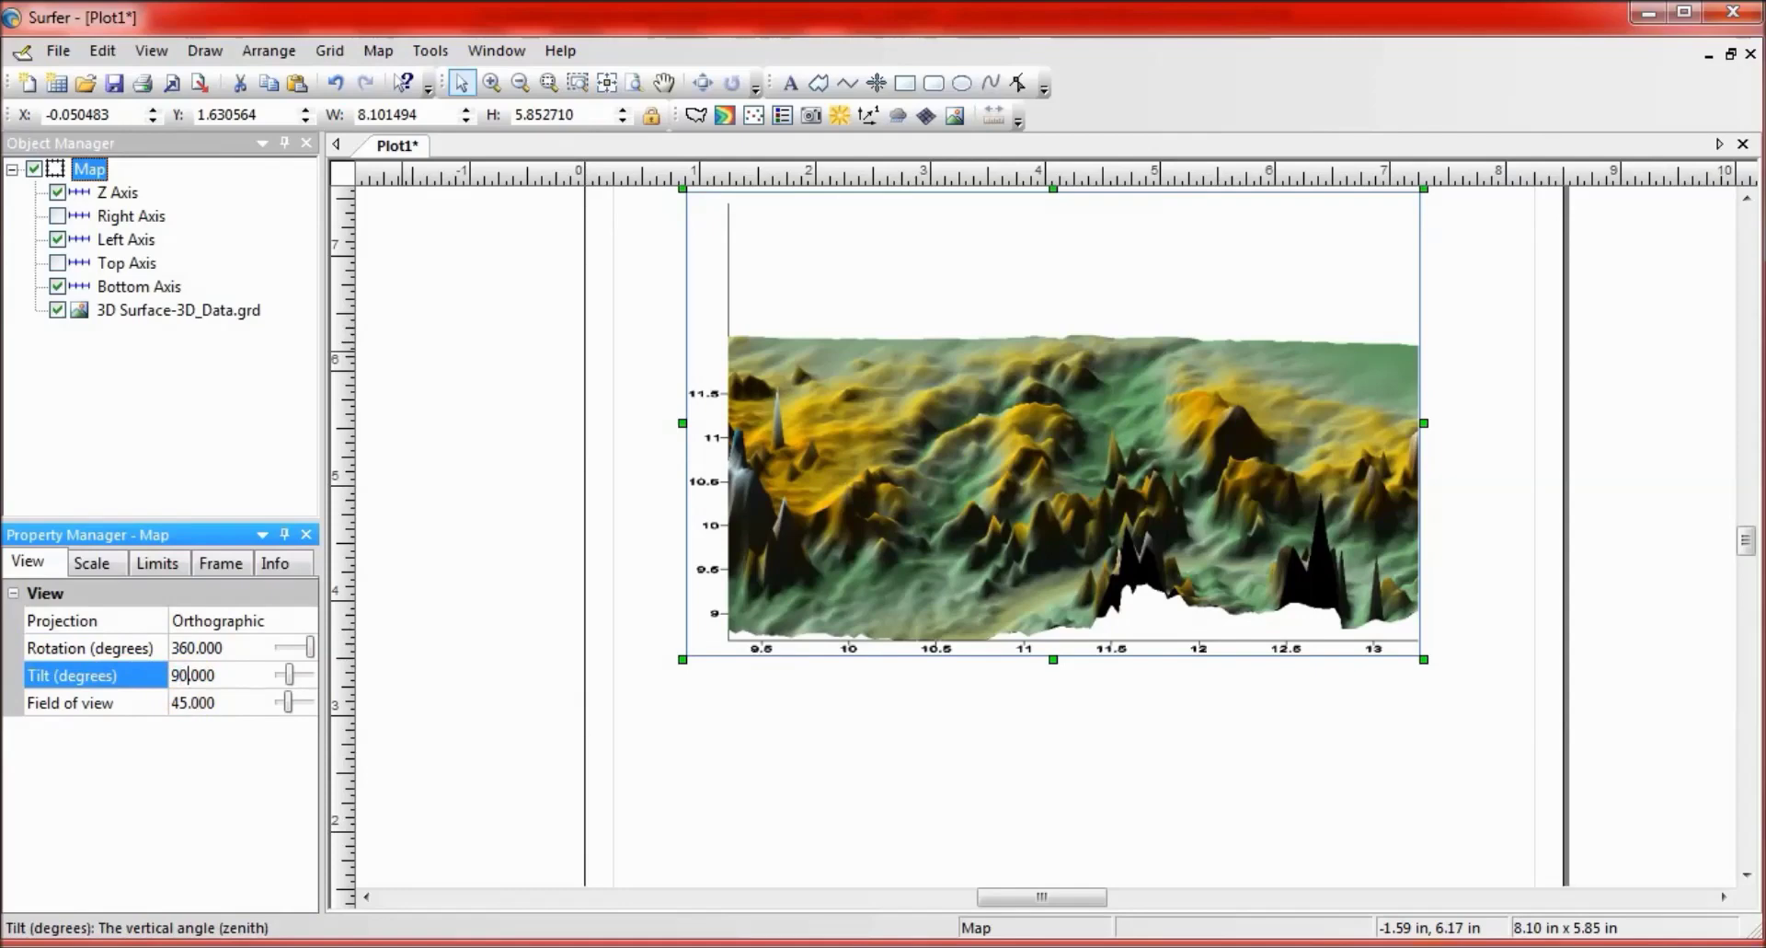
{"action": "key", "text": "Return"}
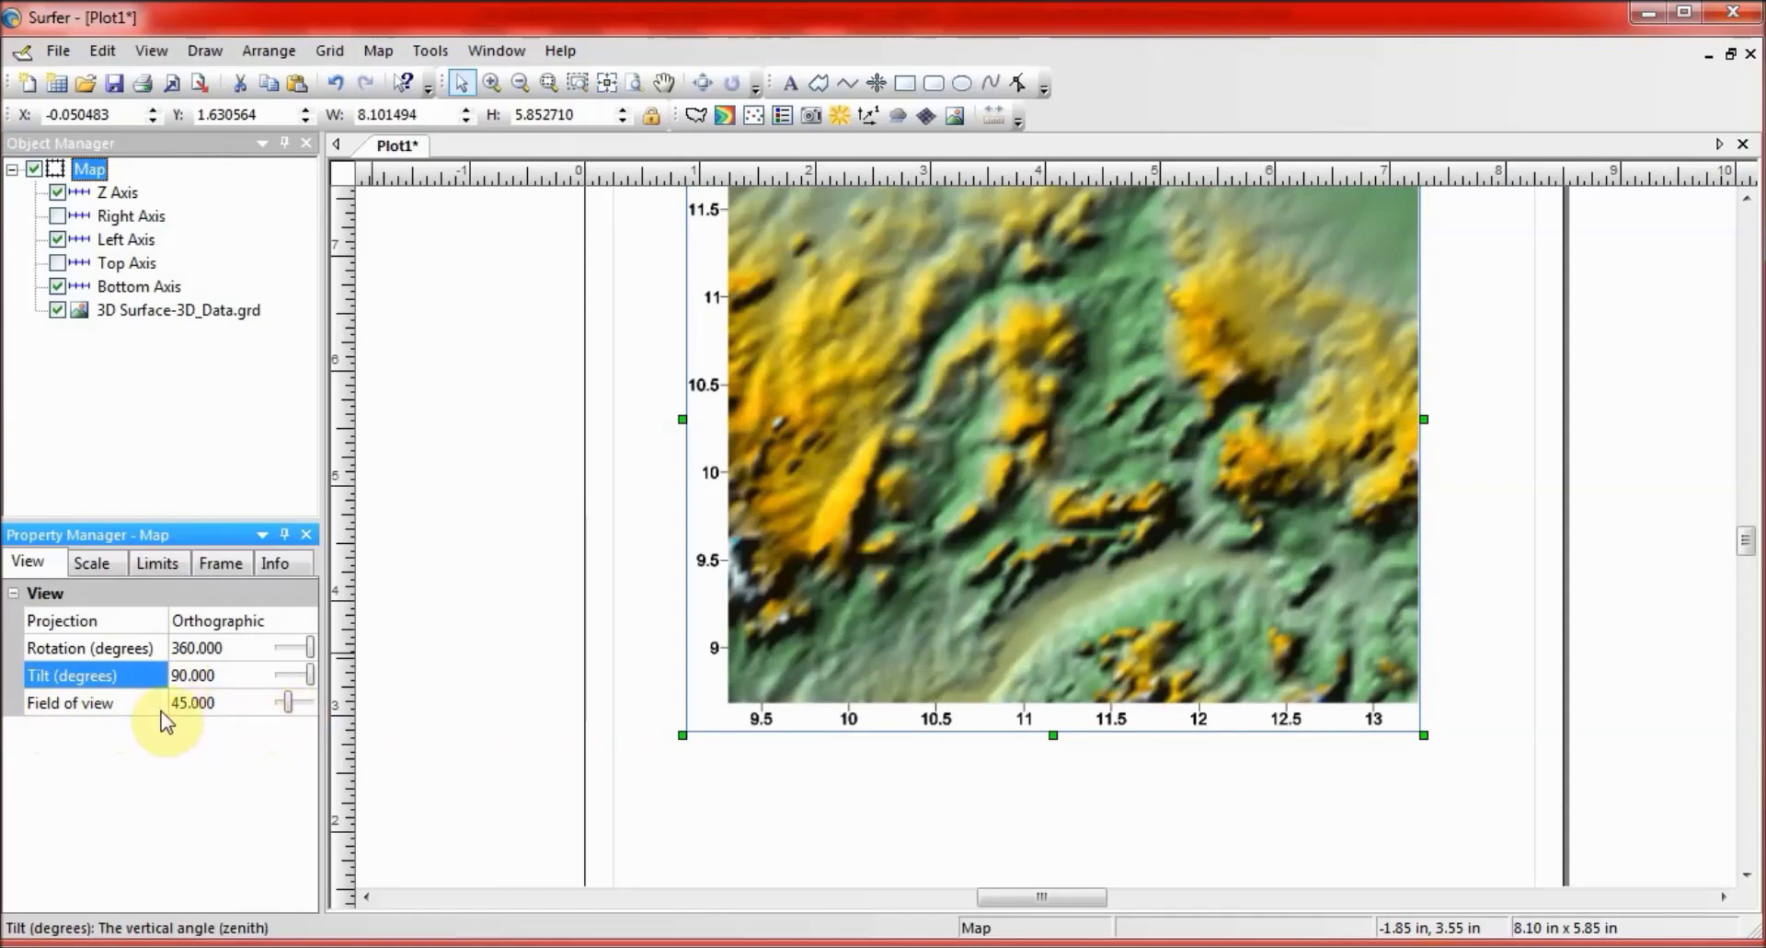
{"action": "left_click_drag", "start_coordinate": [1018, 552], "coordinate": [1018, 622]}
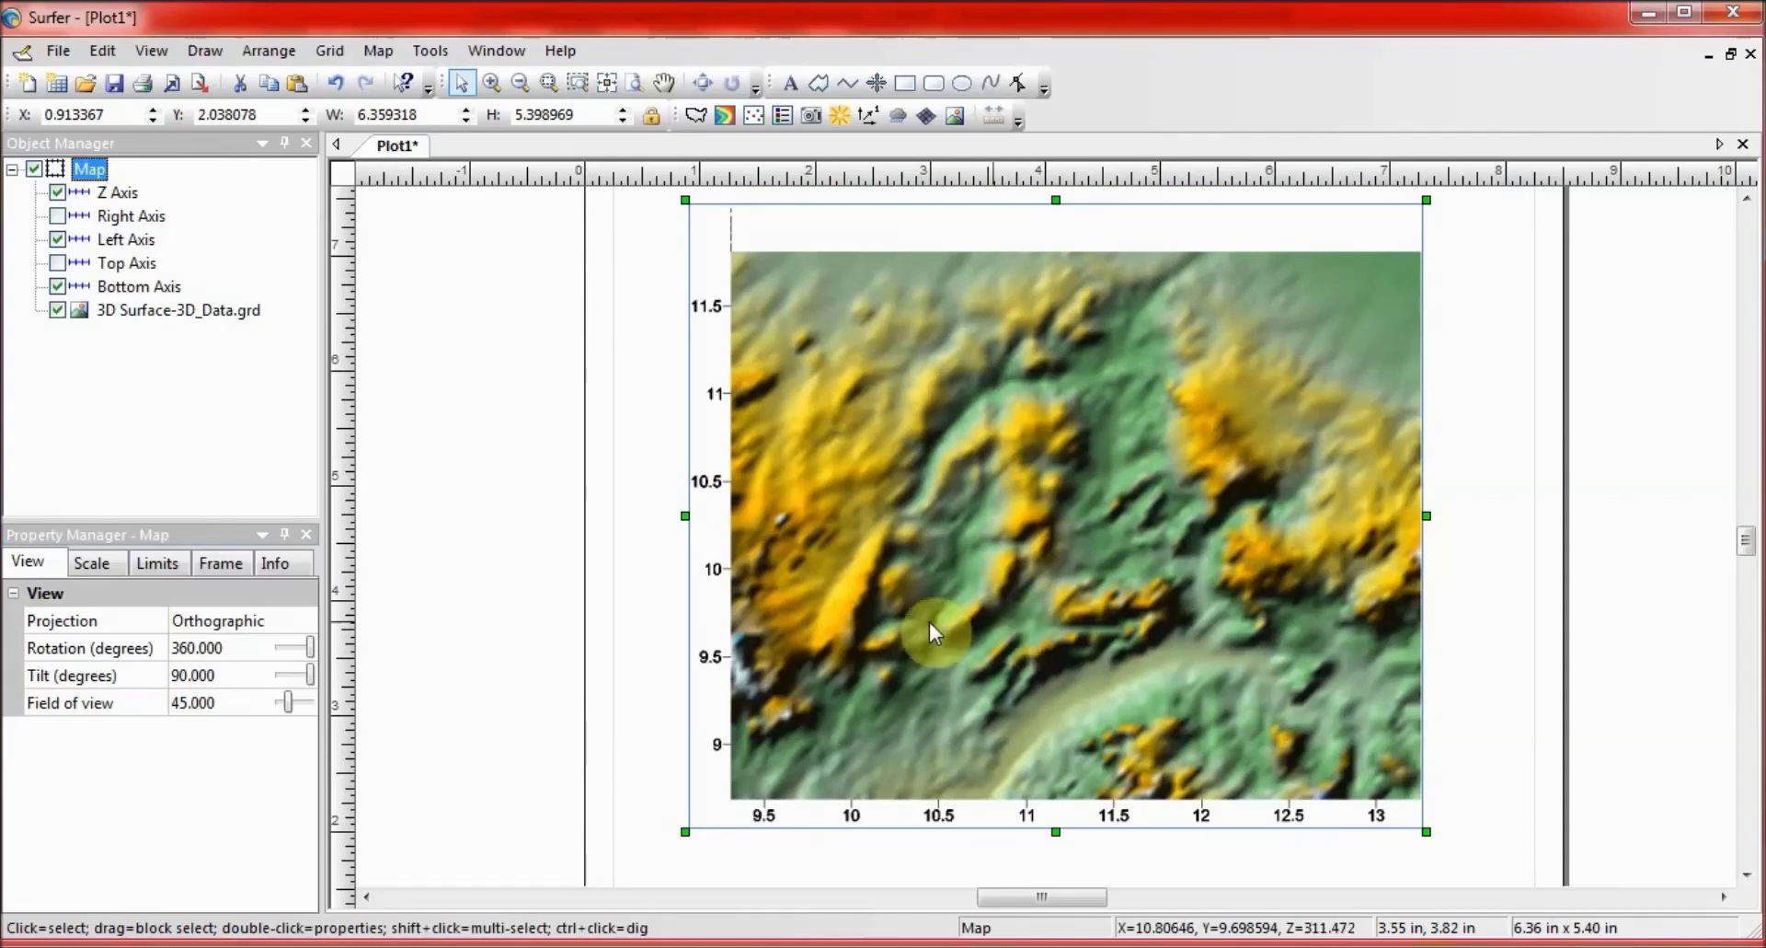
Draw a profile line from map centre to its lower edge, creating Profile 6.
{"action": "right_click", "coordinate": [847, 574]}
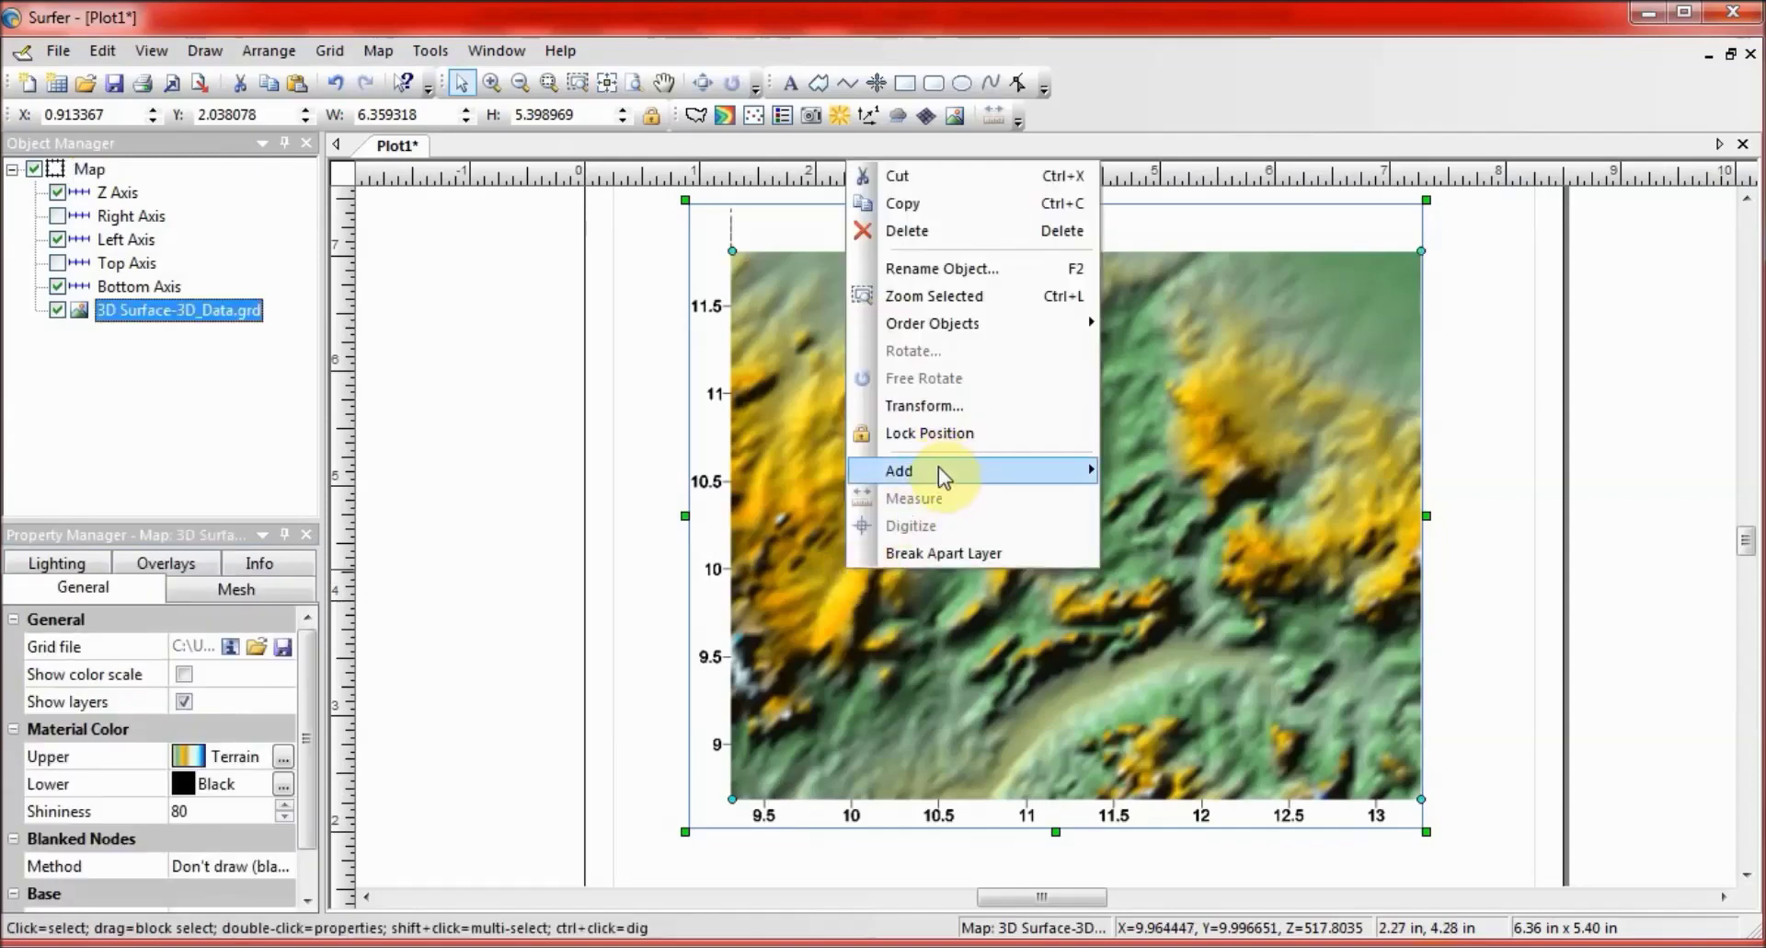
{"action": "mouse_move", "coordinate": [970, 468]}
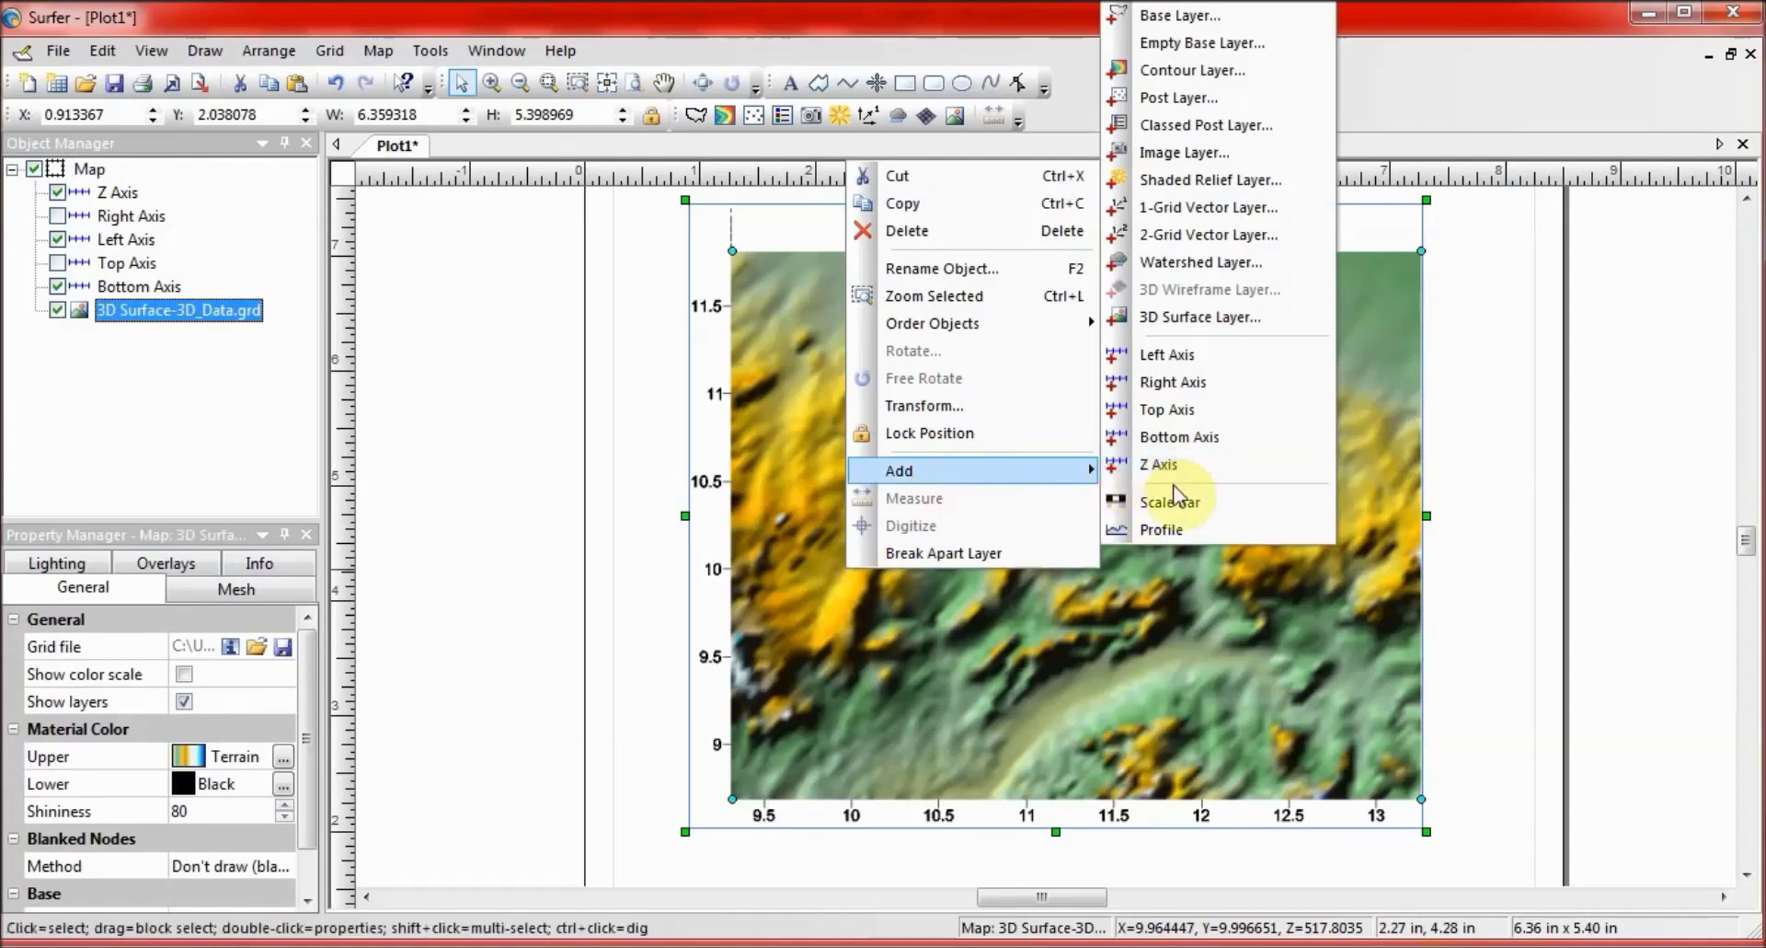
{"action": "left_click", "coordinate": [1161, 530]}
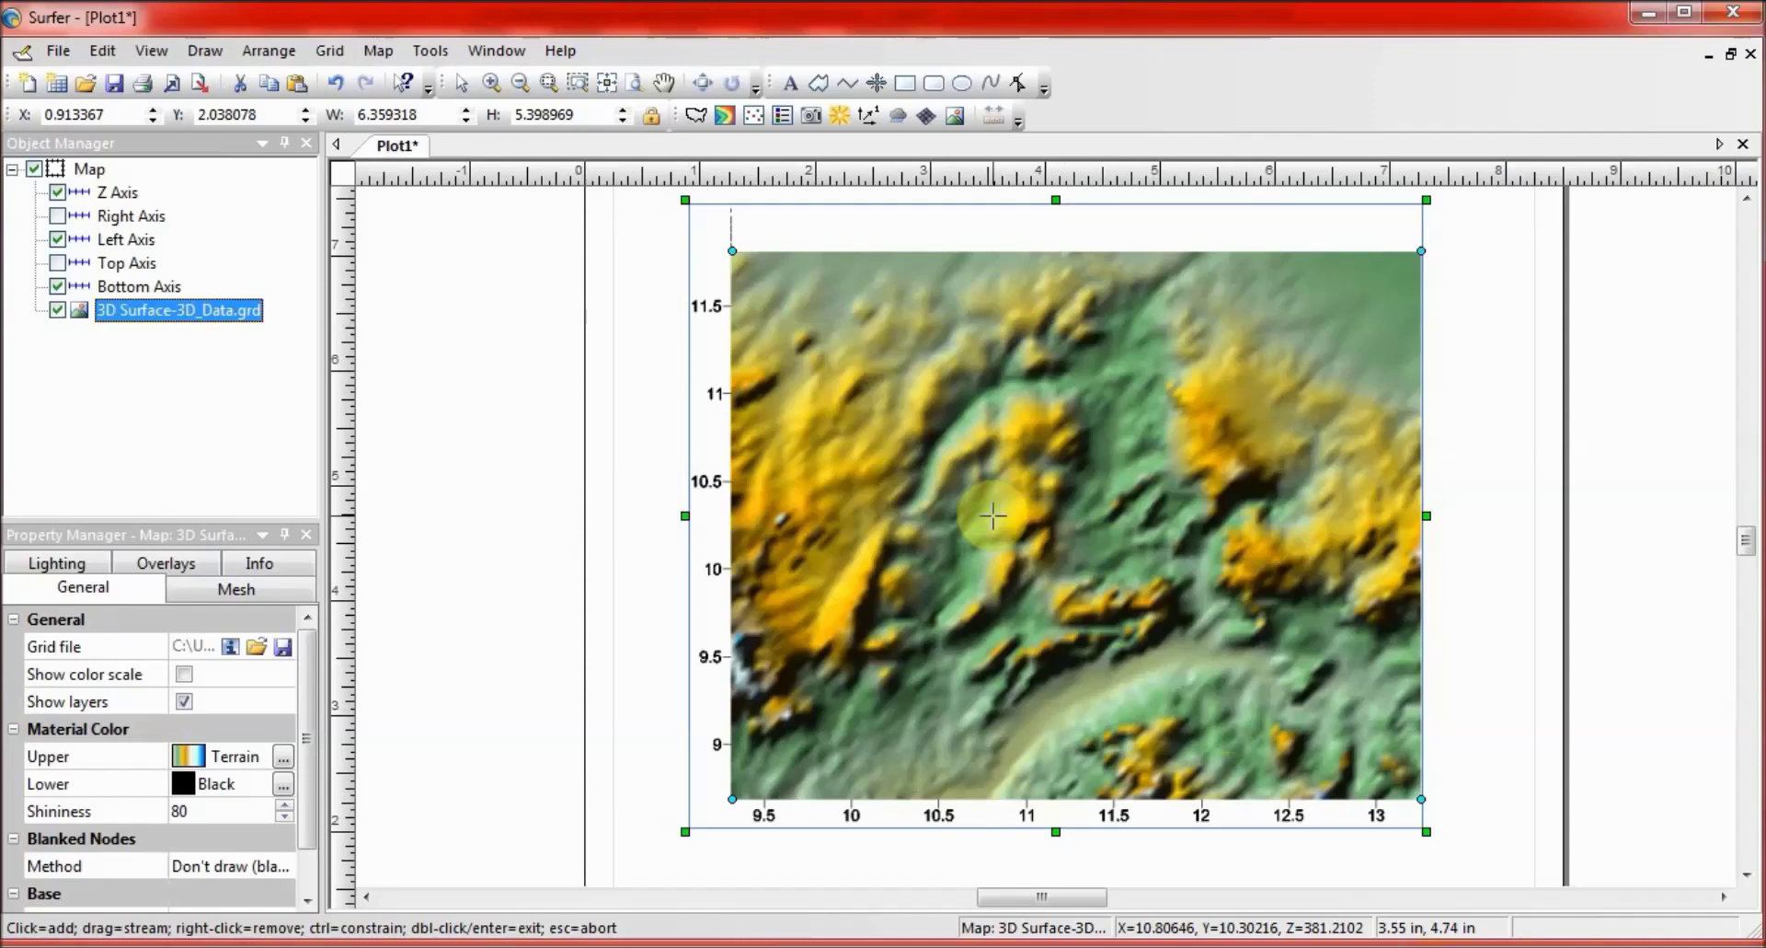
{"action": "left_click", "coordinate": [1040, 621]}
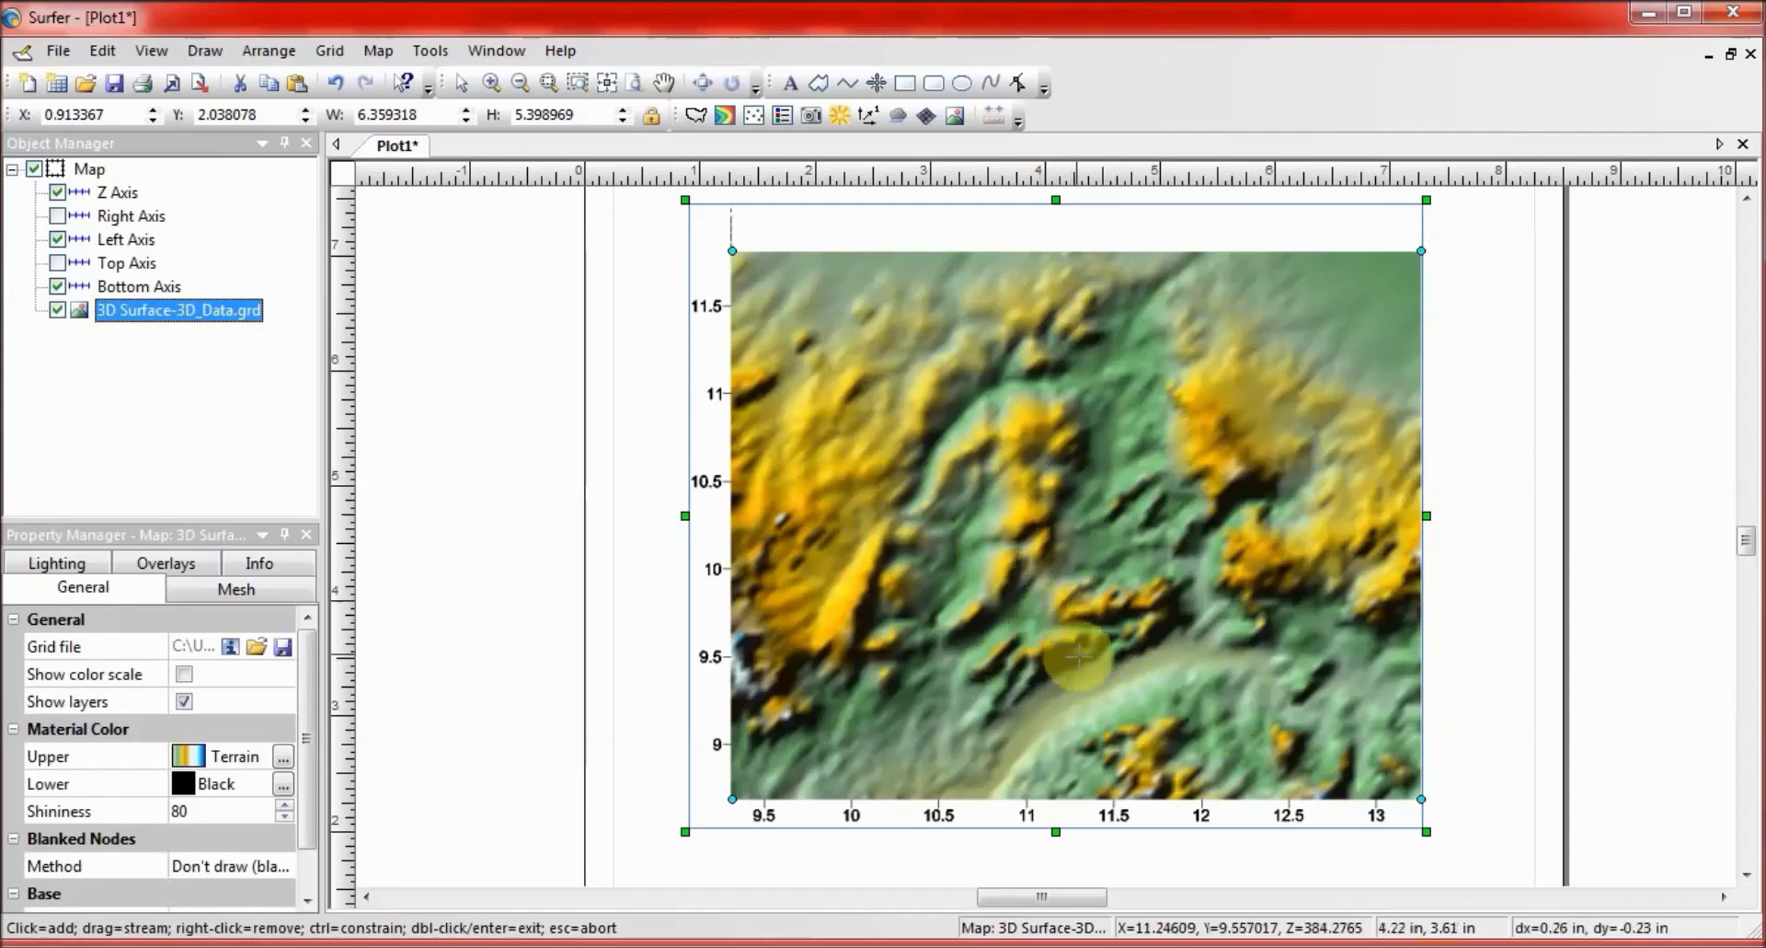
{"action": "double_click", "coordinate": [1151, 740]}
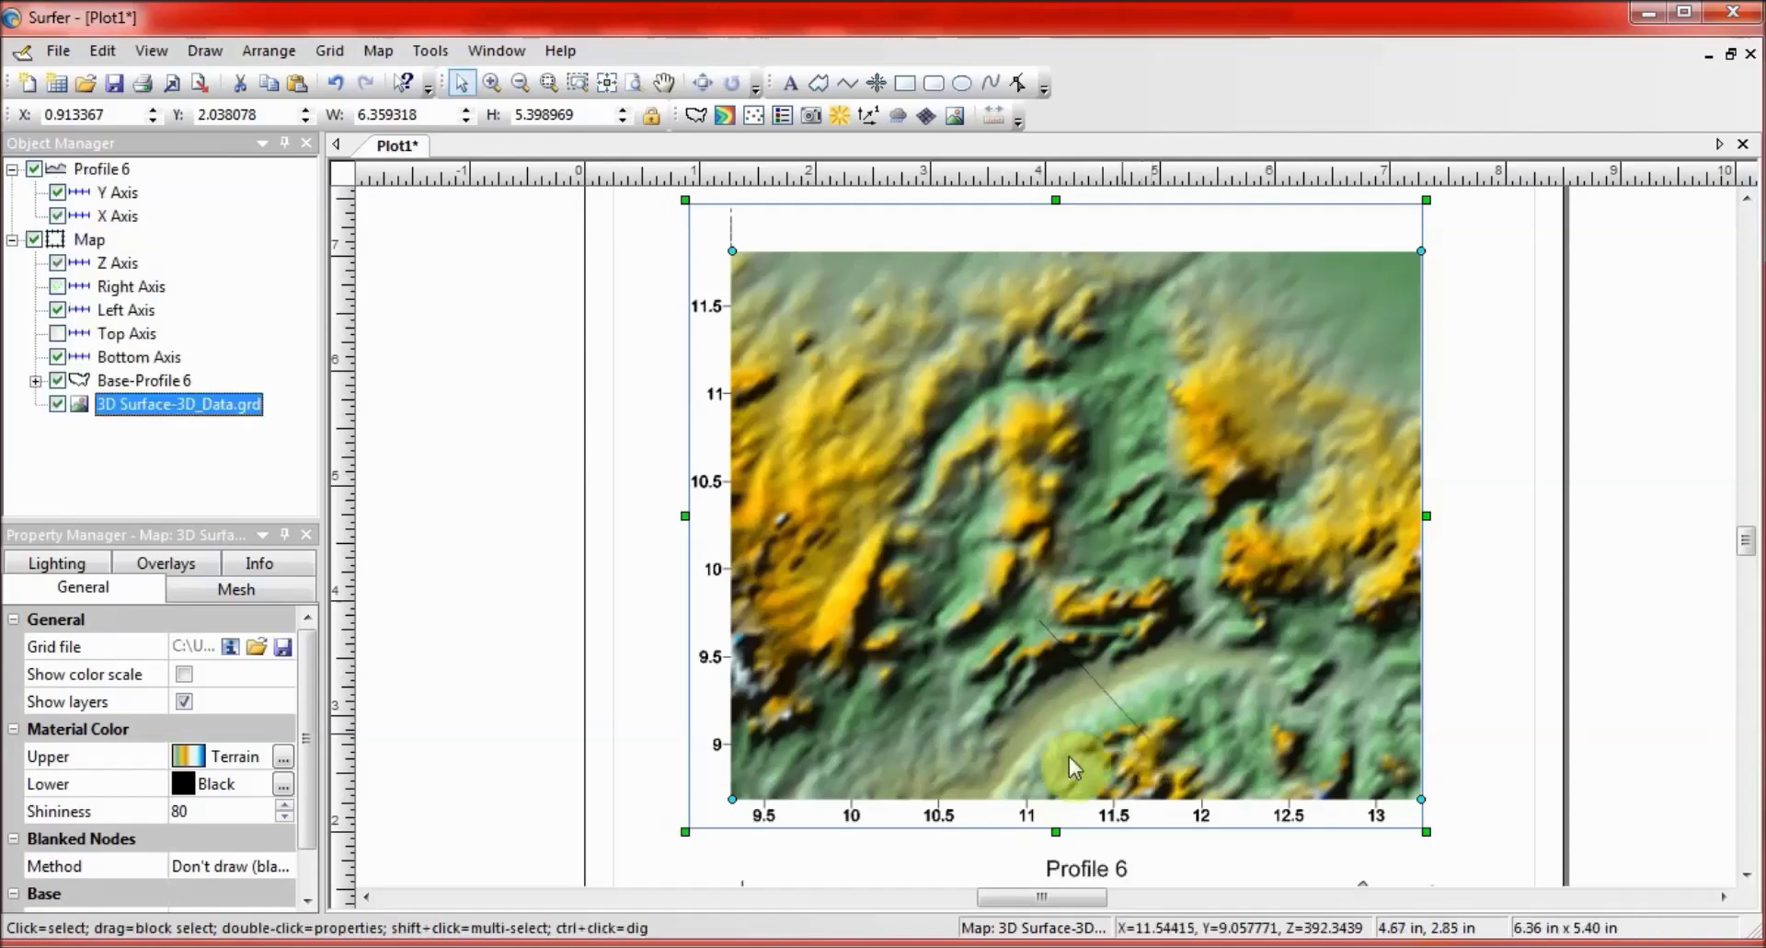
{"action": "left_click", "coordinate": [1746, 874]}
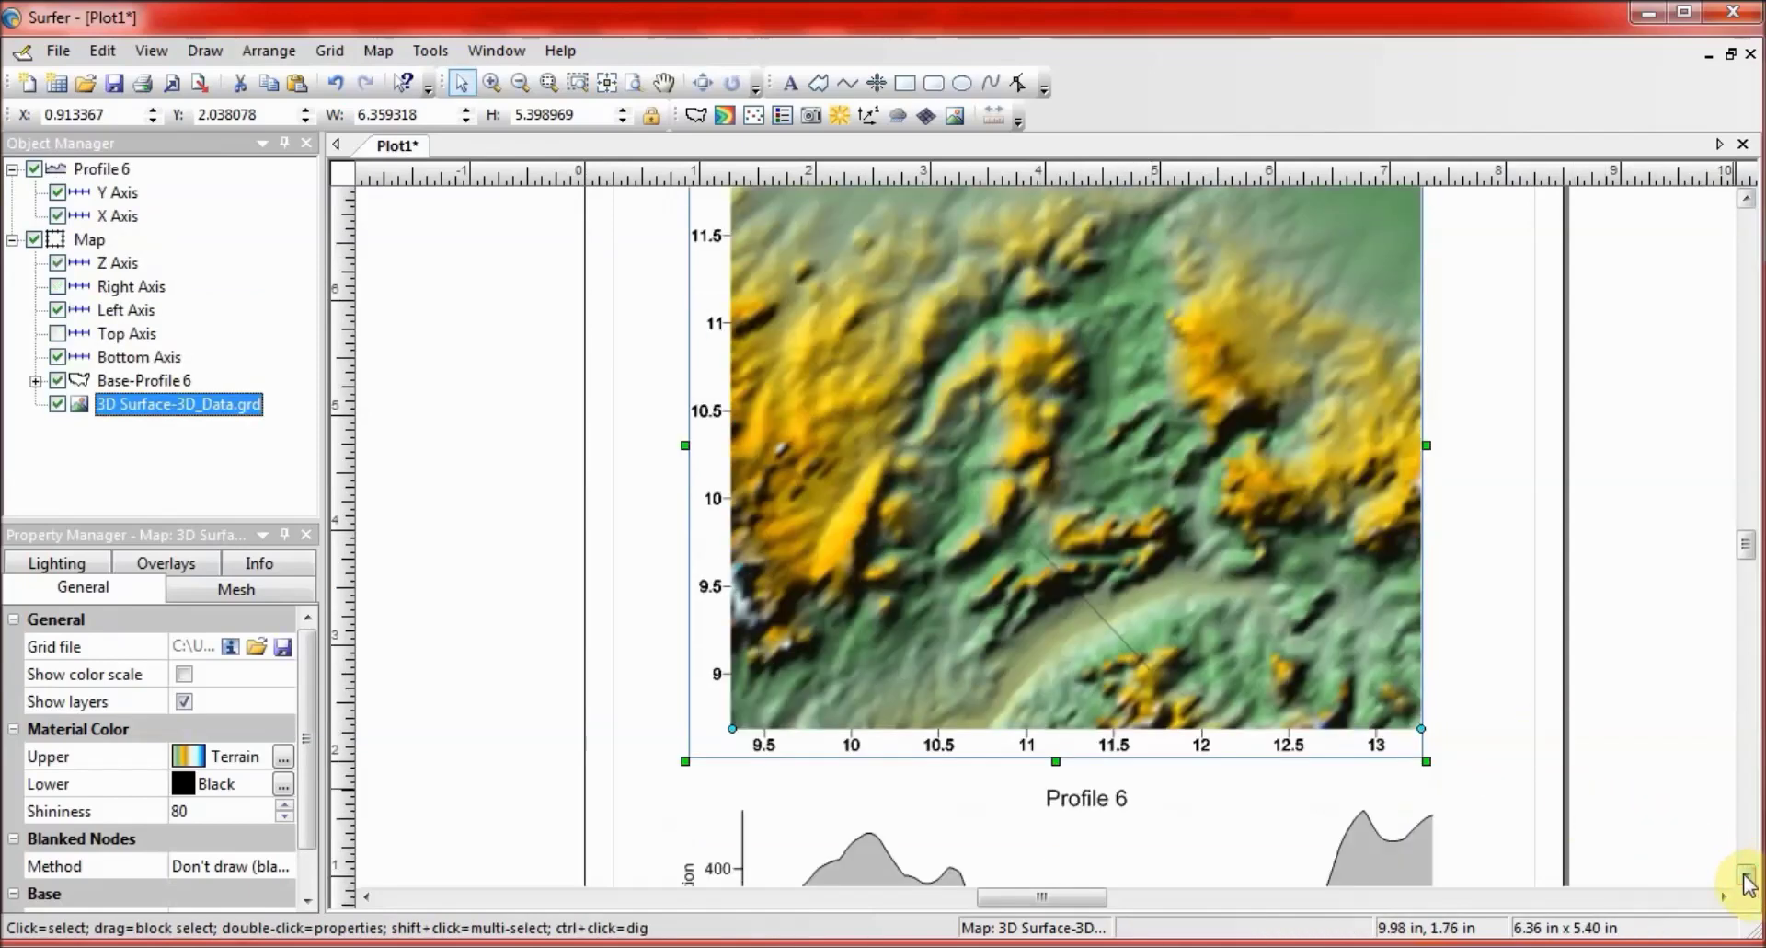
Move Profile 6 up under the map, then delete all objects from the page.
{"action": "left_click", "coordinate": [1386, 855]}
{"action": "left_click_drag", "start_coordinate": [1386, 856], "coordinate": [1373, 725]}
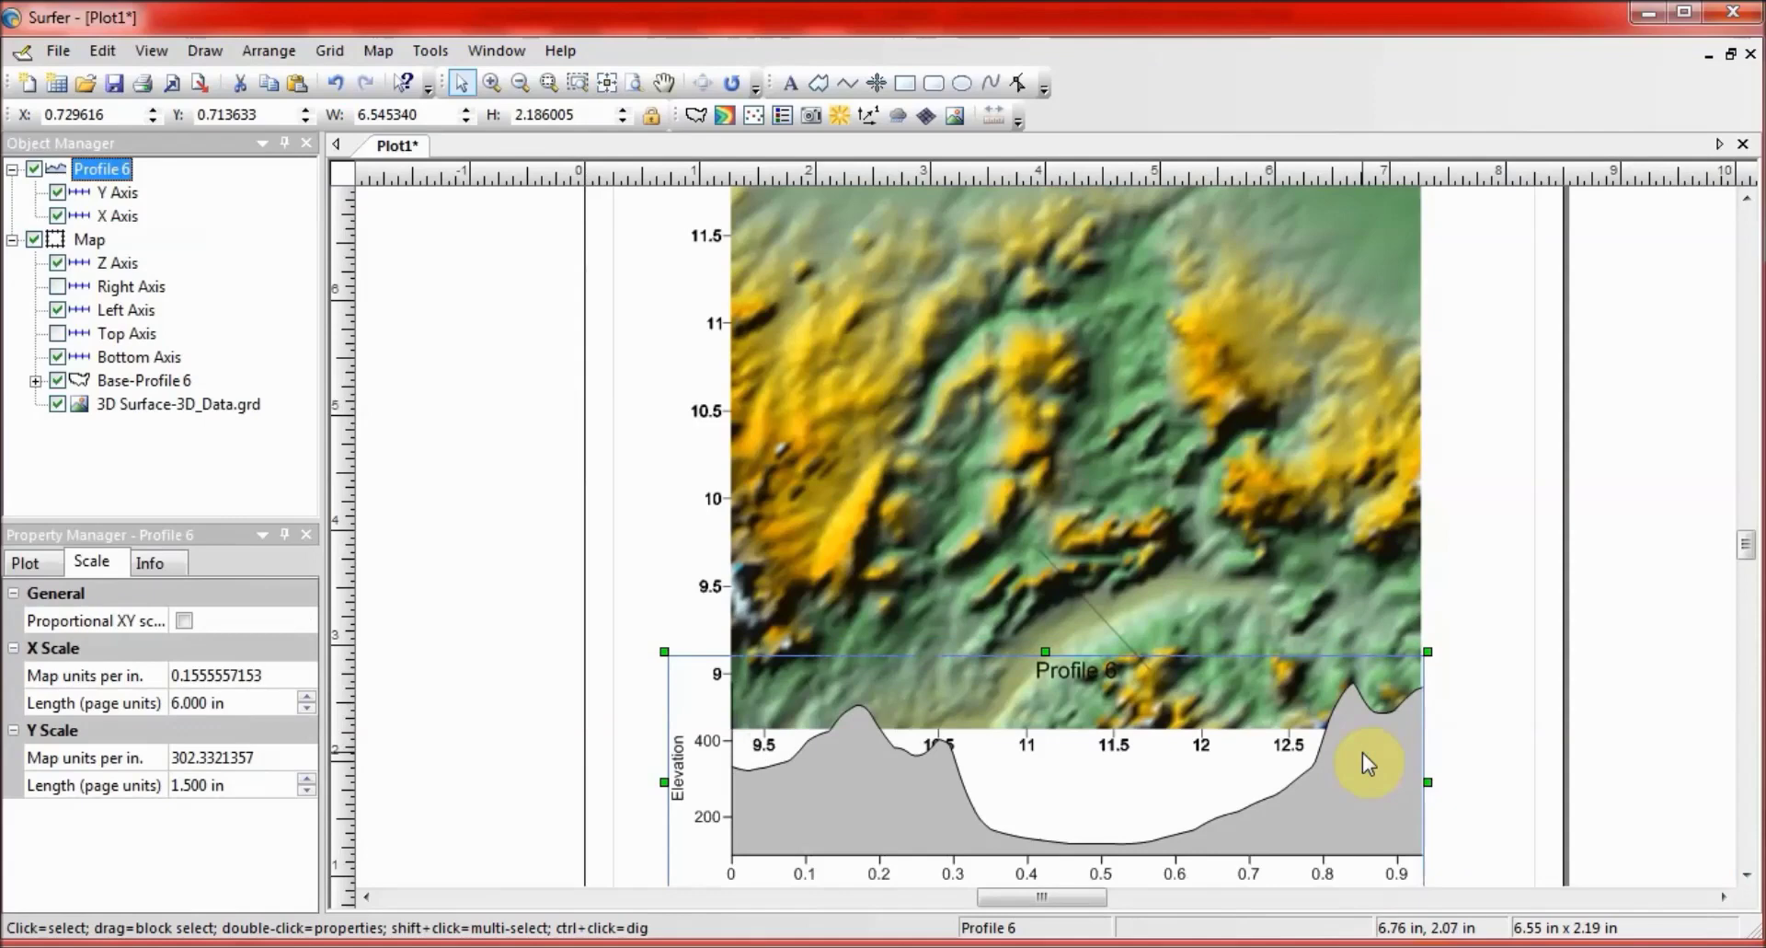
{"action": "left_click_drag", "start_coordinate": [1362, 753], "coordinate": [1364, 740]}
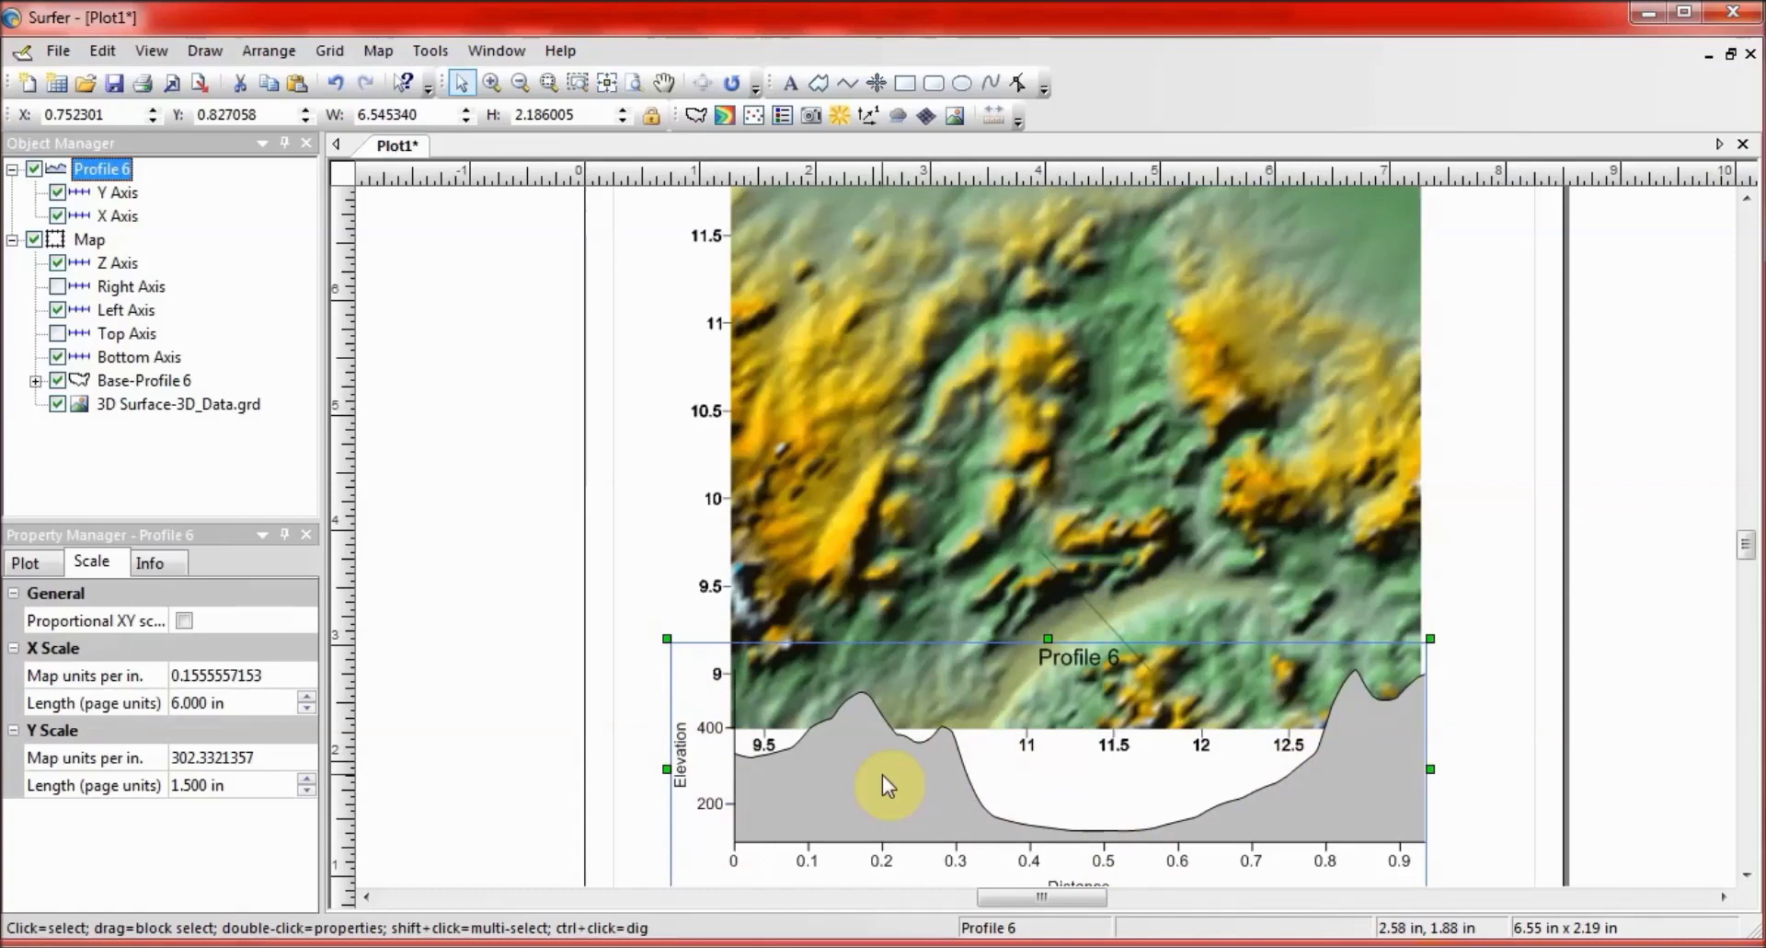
{"action": "left_click_drag", "start_coordinate": [882, 775], "coordinate": [876, 714]}
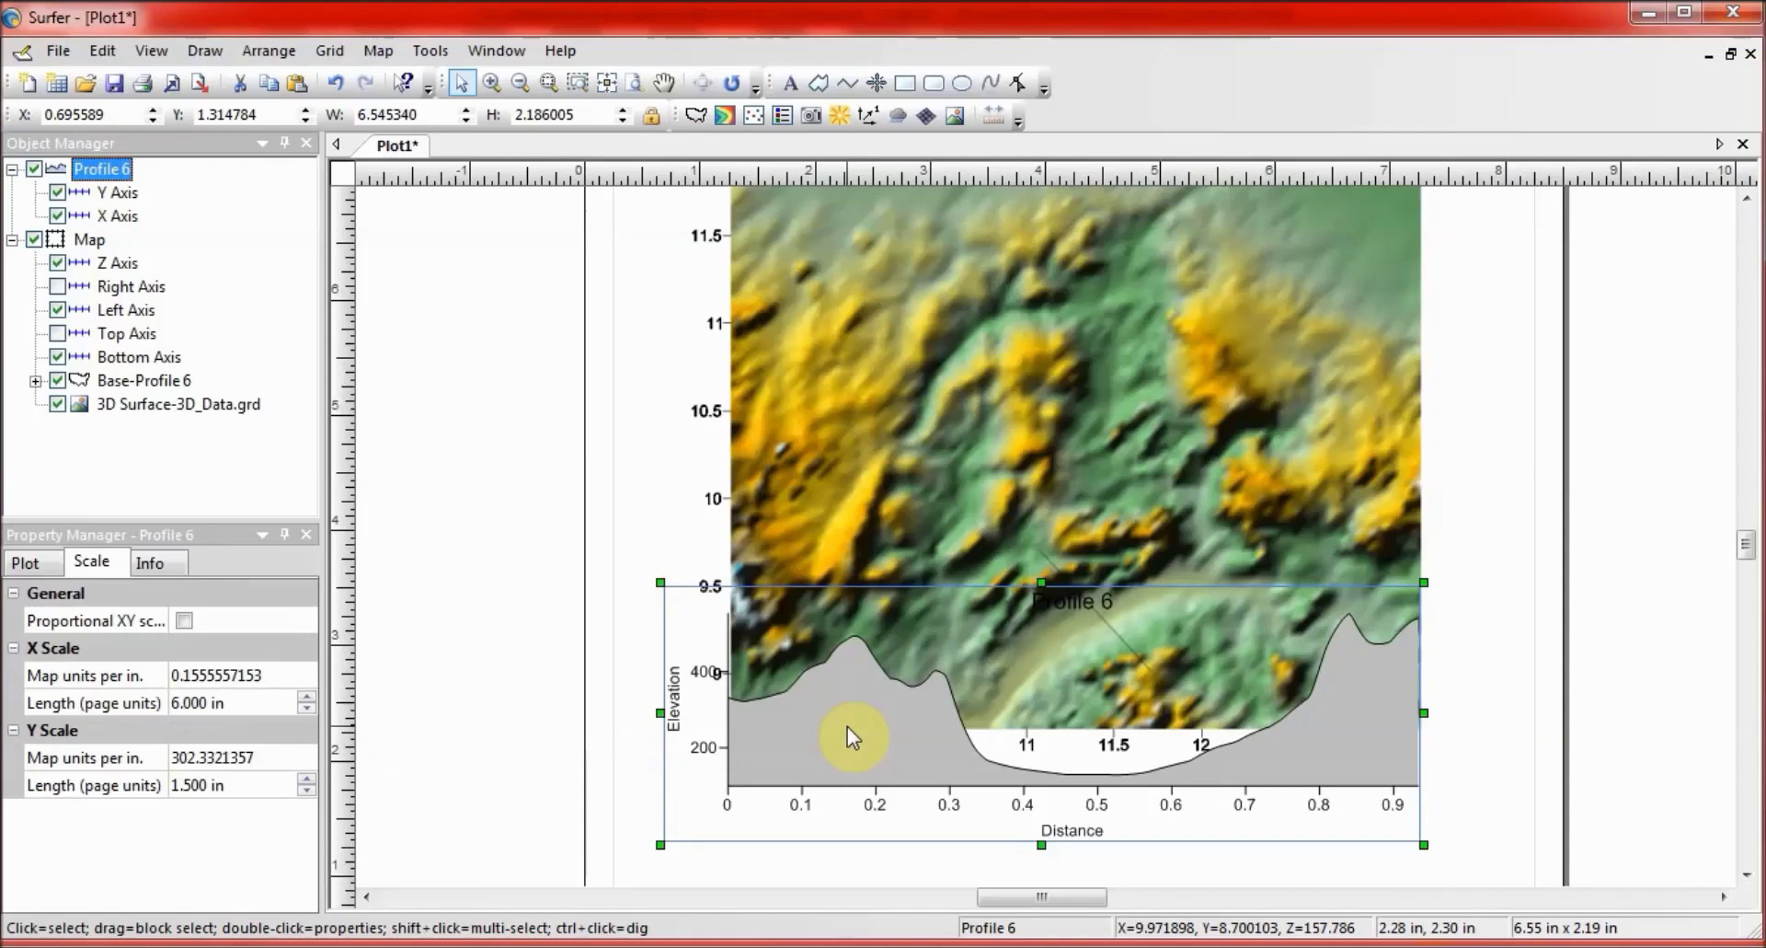
{"action": "key", "text": "ctrl+a"}
{"action": "key", "text": "Delete"}
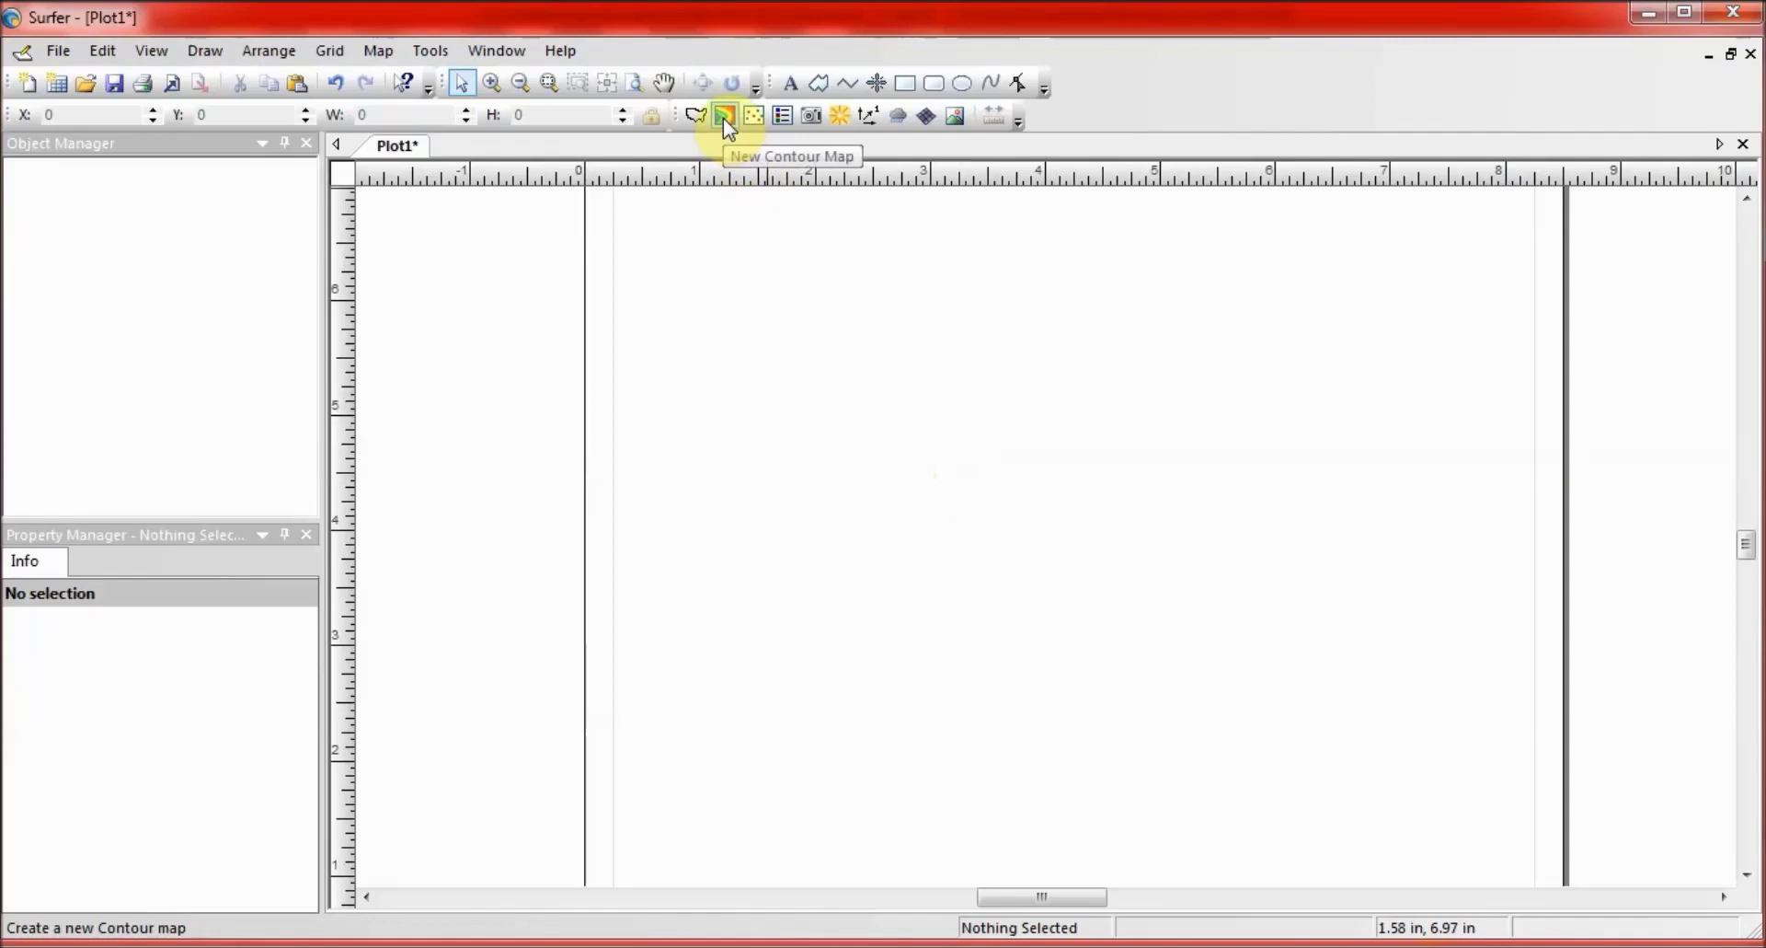
Create a new contour map from the 3D_Data.grd grid file.
{"action": "left_click", "coordinate": [378, 50]}
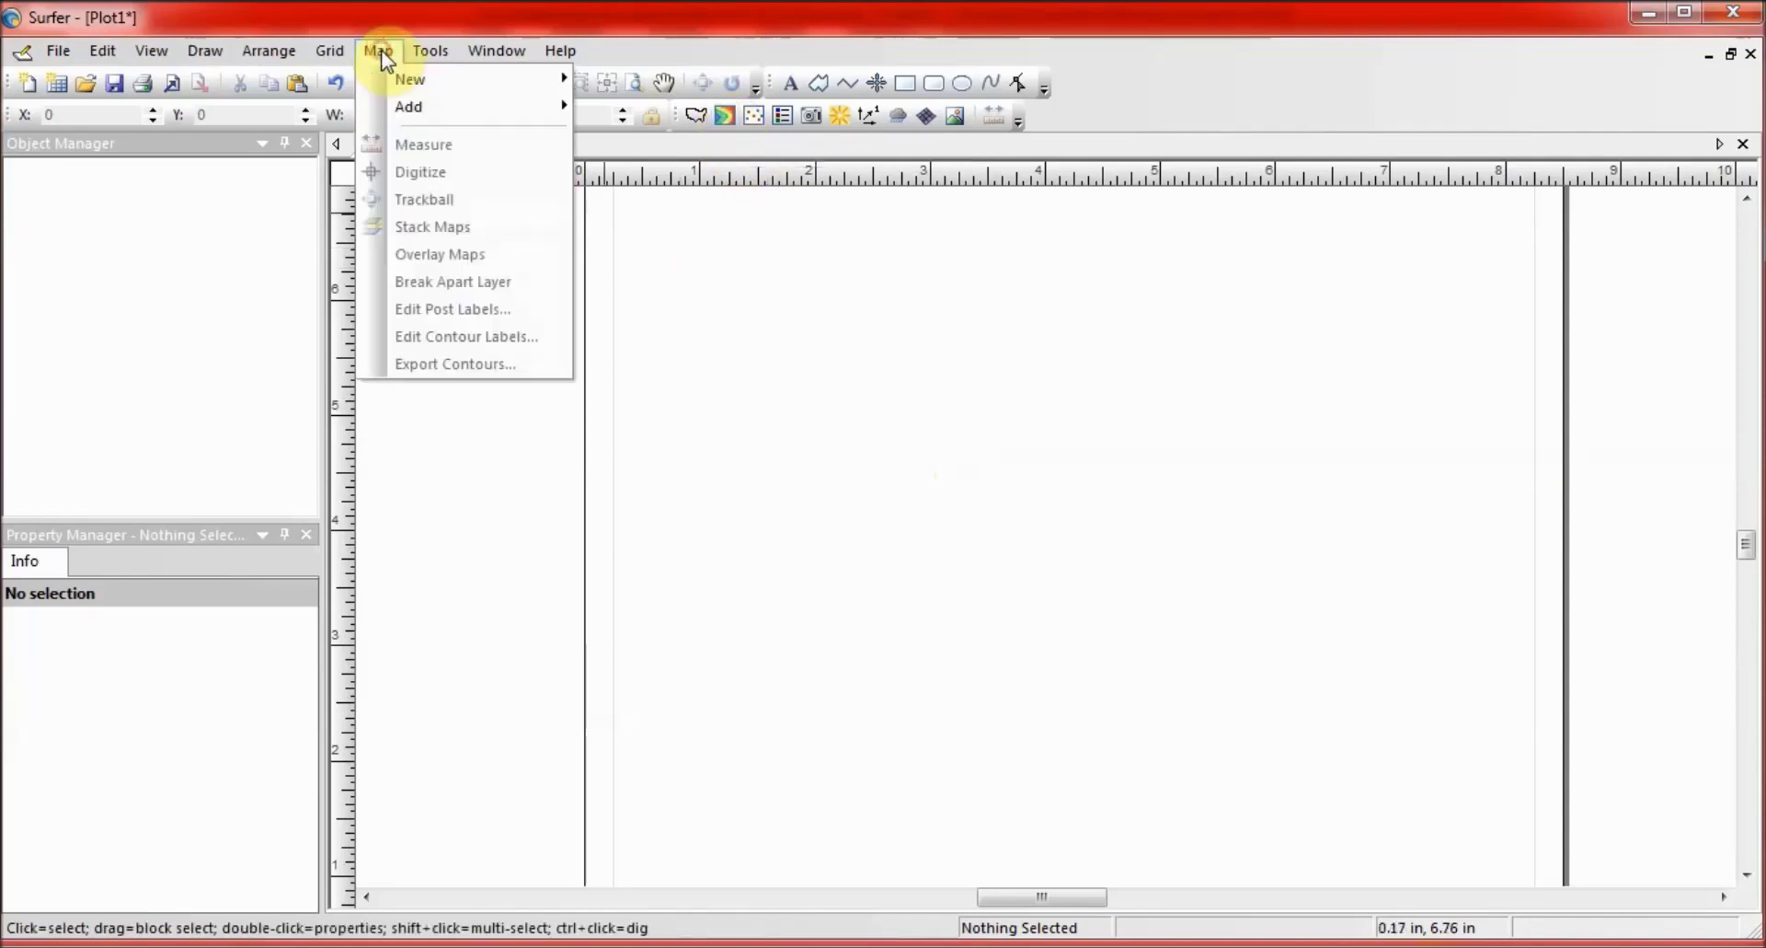
{"action": "mouse_move", "coordinate": [534, 80]}
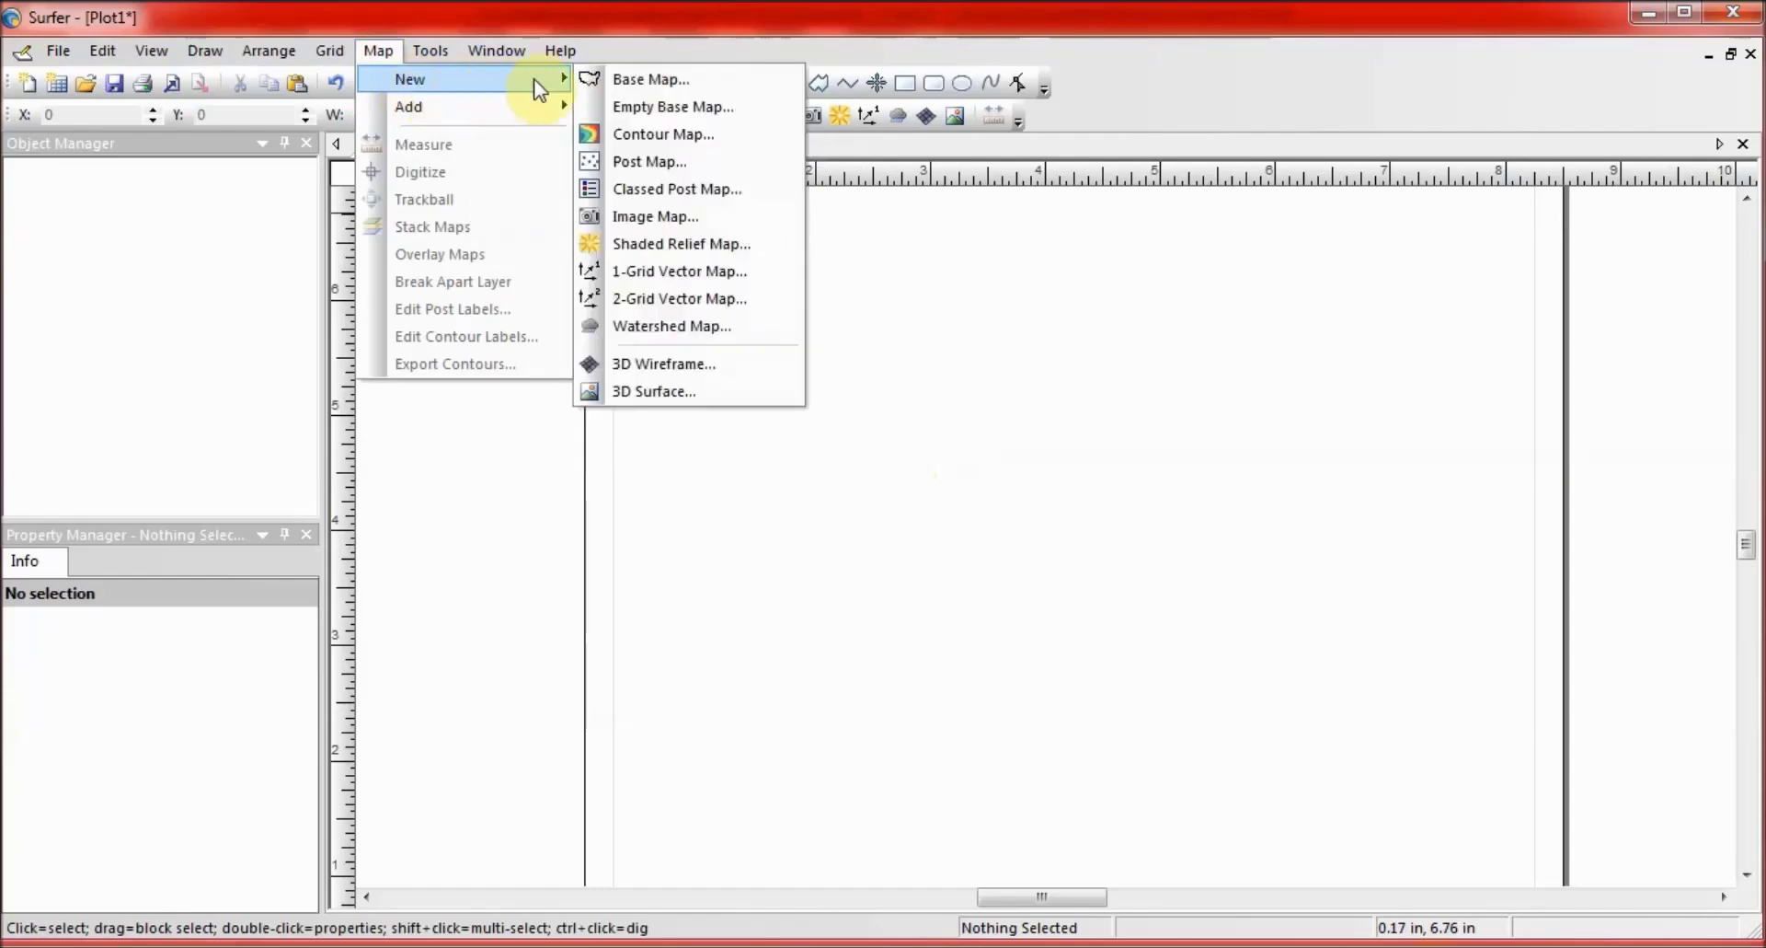
{"action": "left_click", "coordinate": [648, 136]}
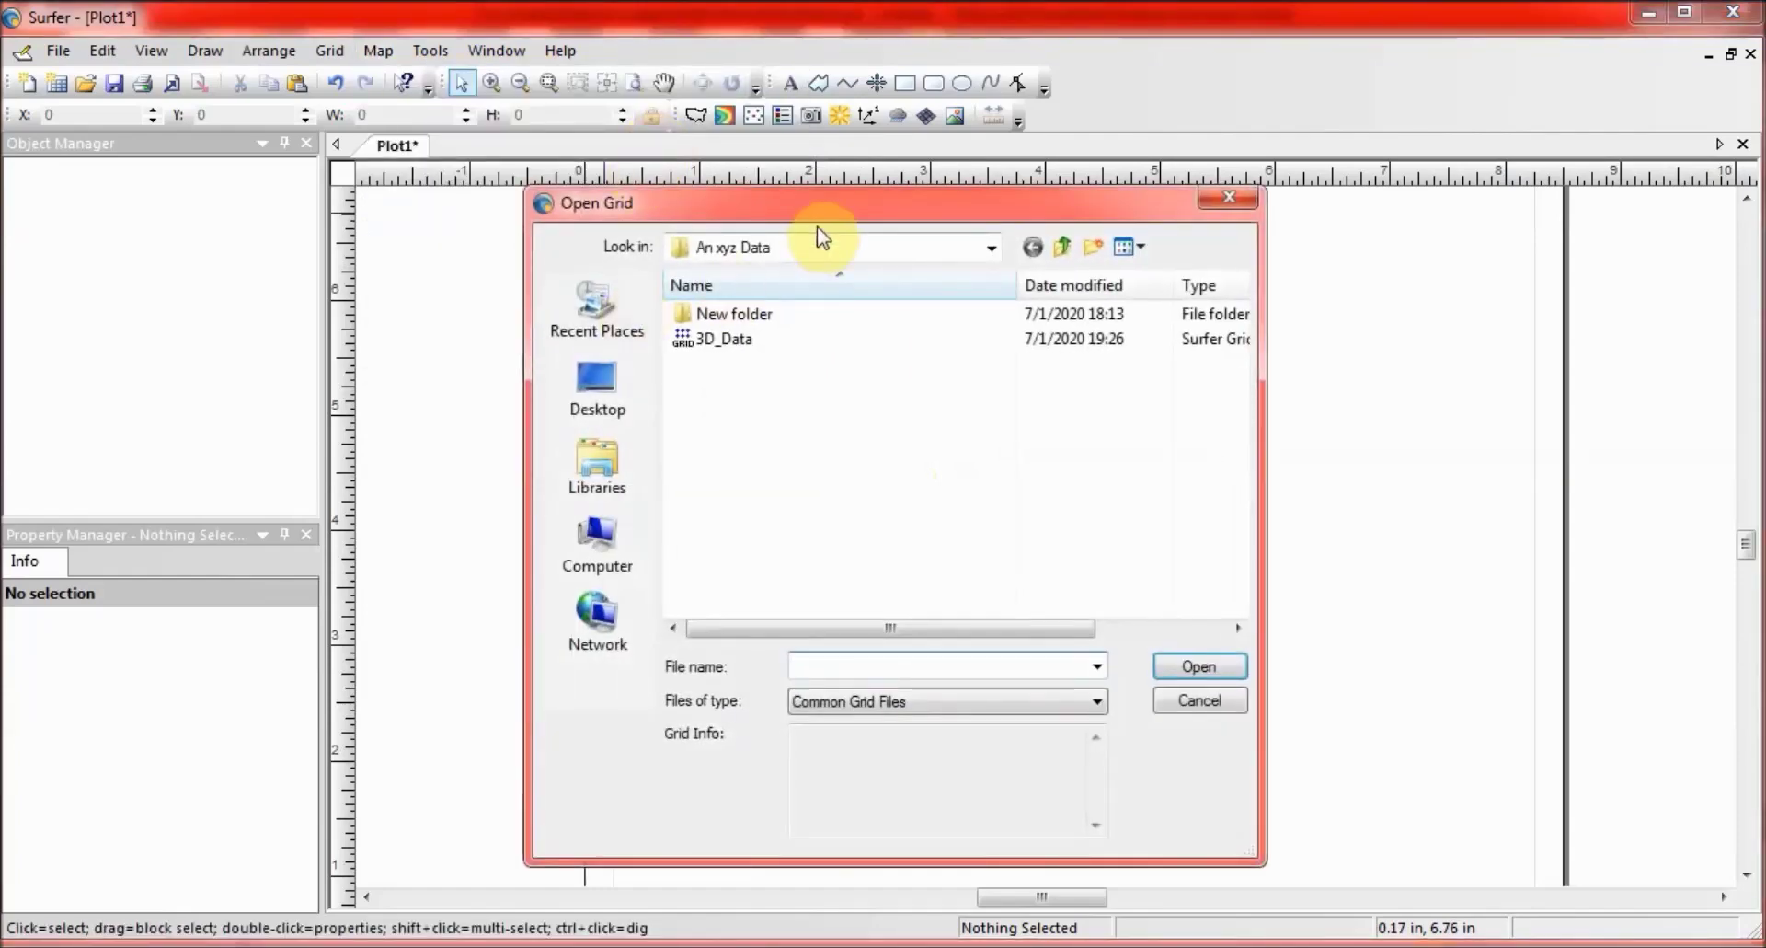
{"action": "left_click_drag", "start_coordinate": [836, 237], "coordinate": [836, 247]}
{"action": "left_click", "coordinate": [724, 353]}
{"action": "left_click", "coordinate": [1203, 681]}
Select the new contour map and shift it slightly into position on the page.
{"action": "left_click", "coordinate": [1112, 521]}
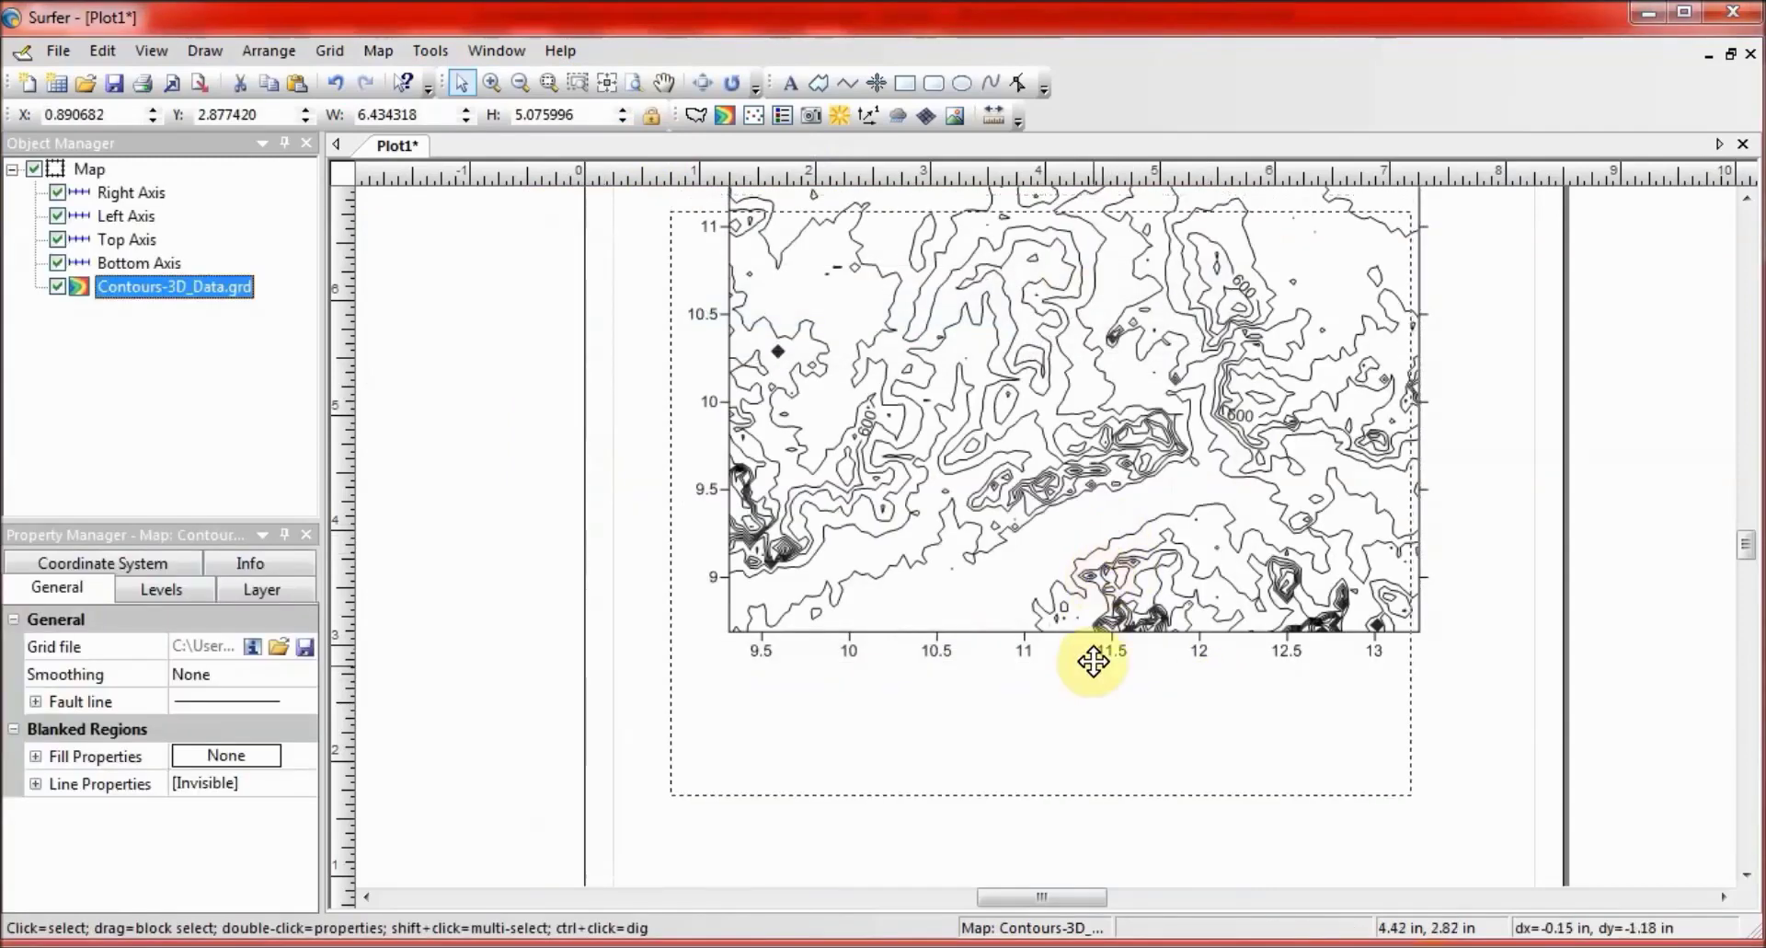
{"action": "left_click_drag", "start_coordinate": [1090, 615], "coordinate": [1075, 621]}
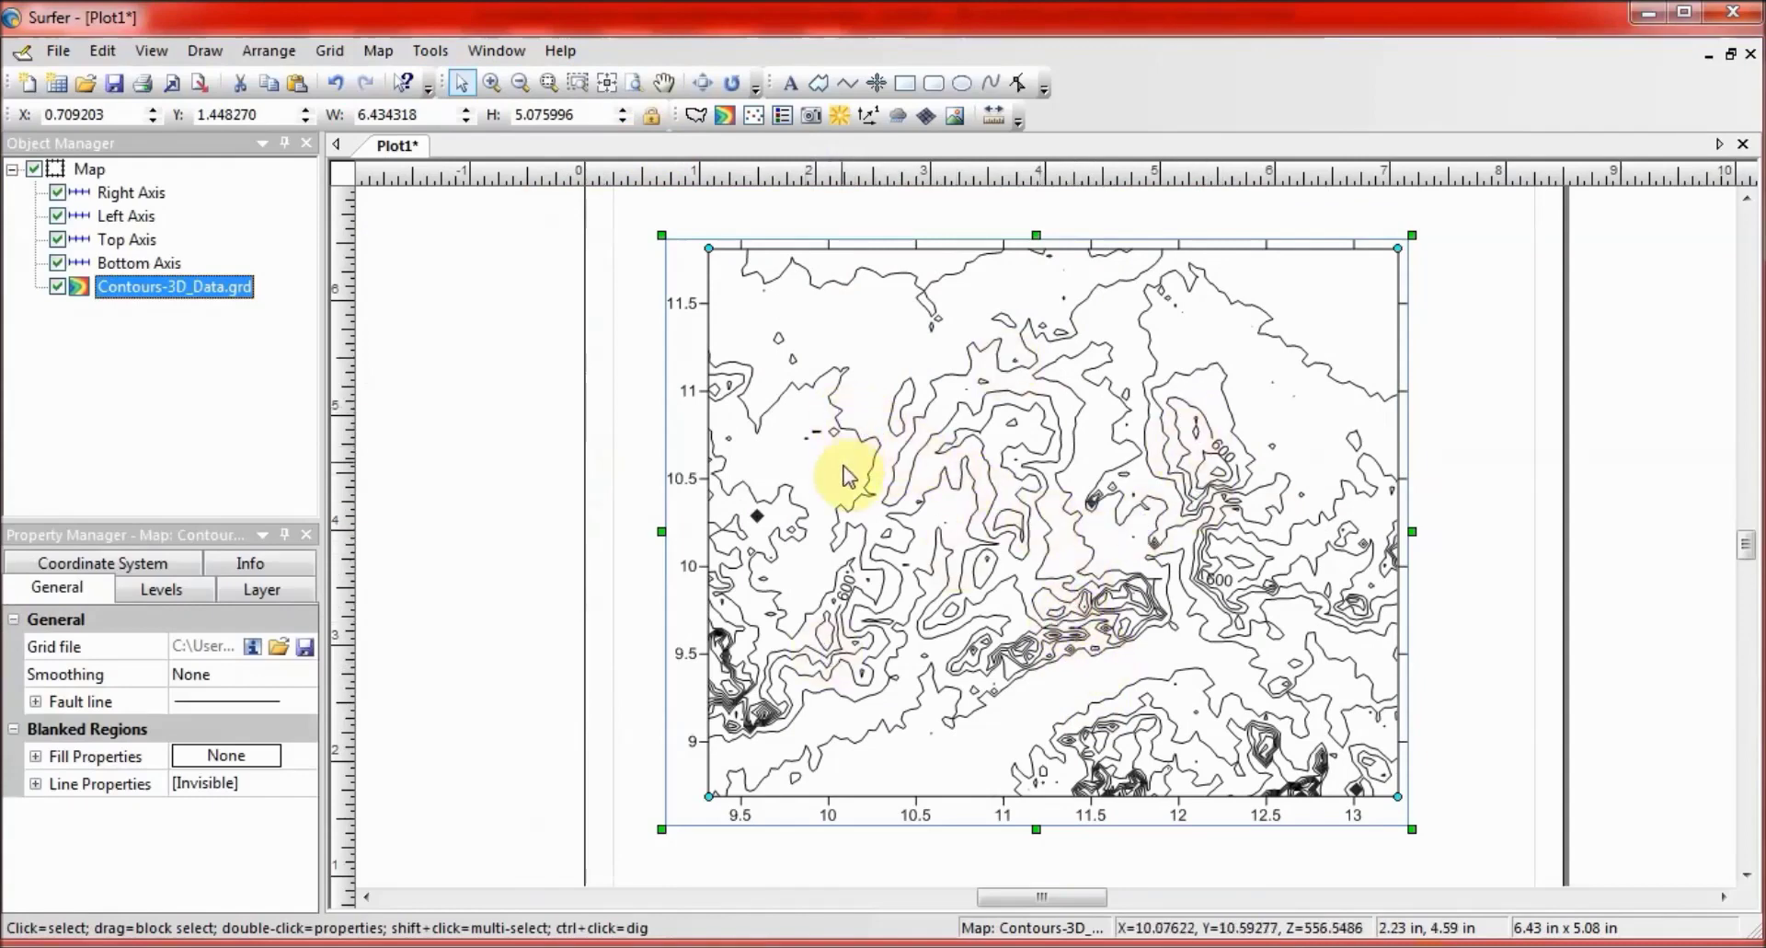
{"action": "left_click", "coordinate": [368, 50]}
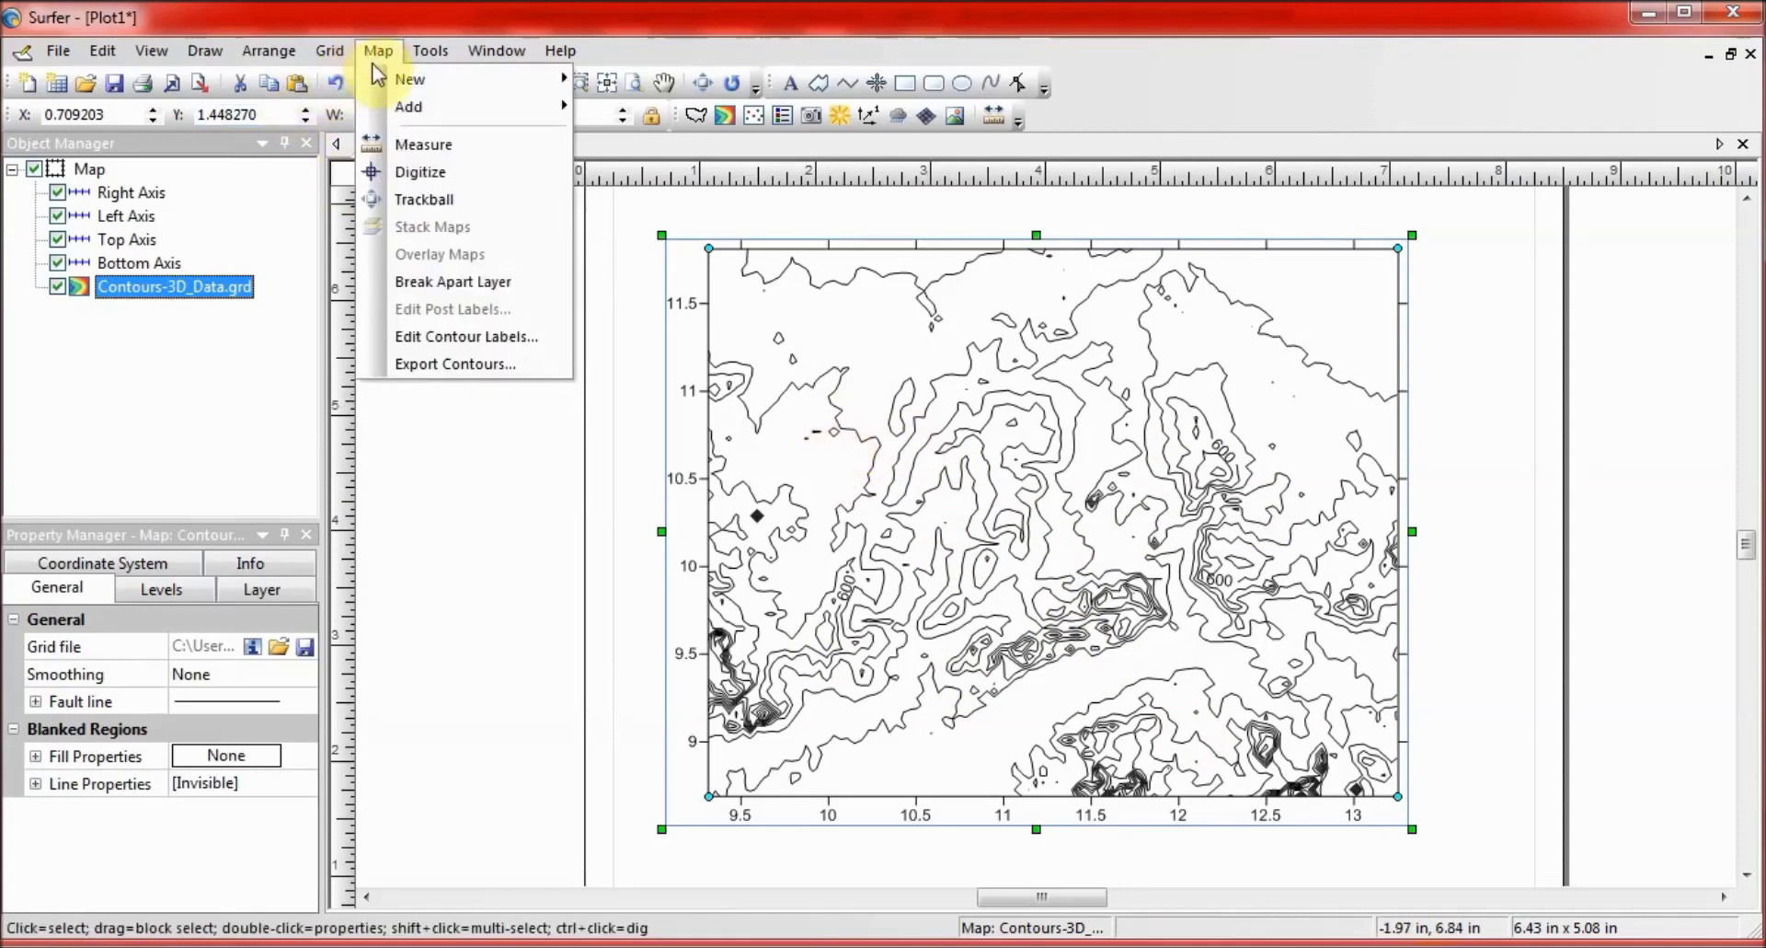
Add a 3D Surface layer from 3D_Data.grd and hide the Contours-3D_Data.grd layer.
{"action": "mouse_move", "coordinate": [414, 107]}
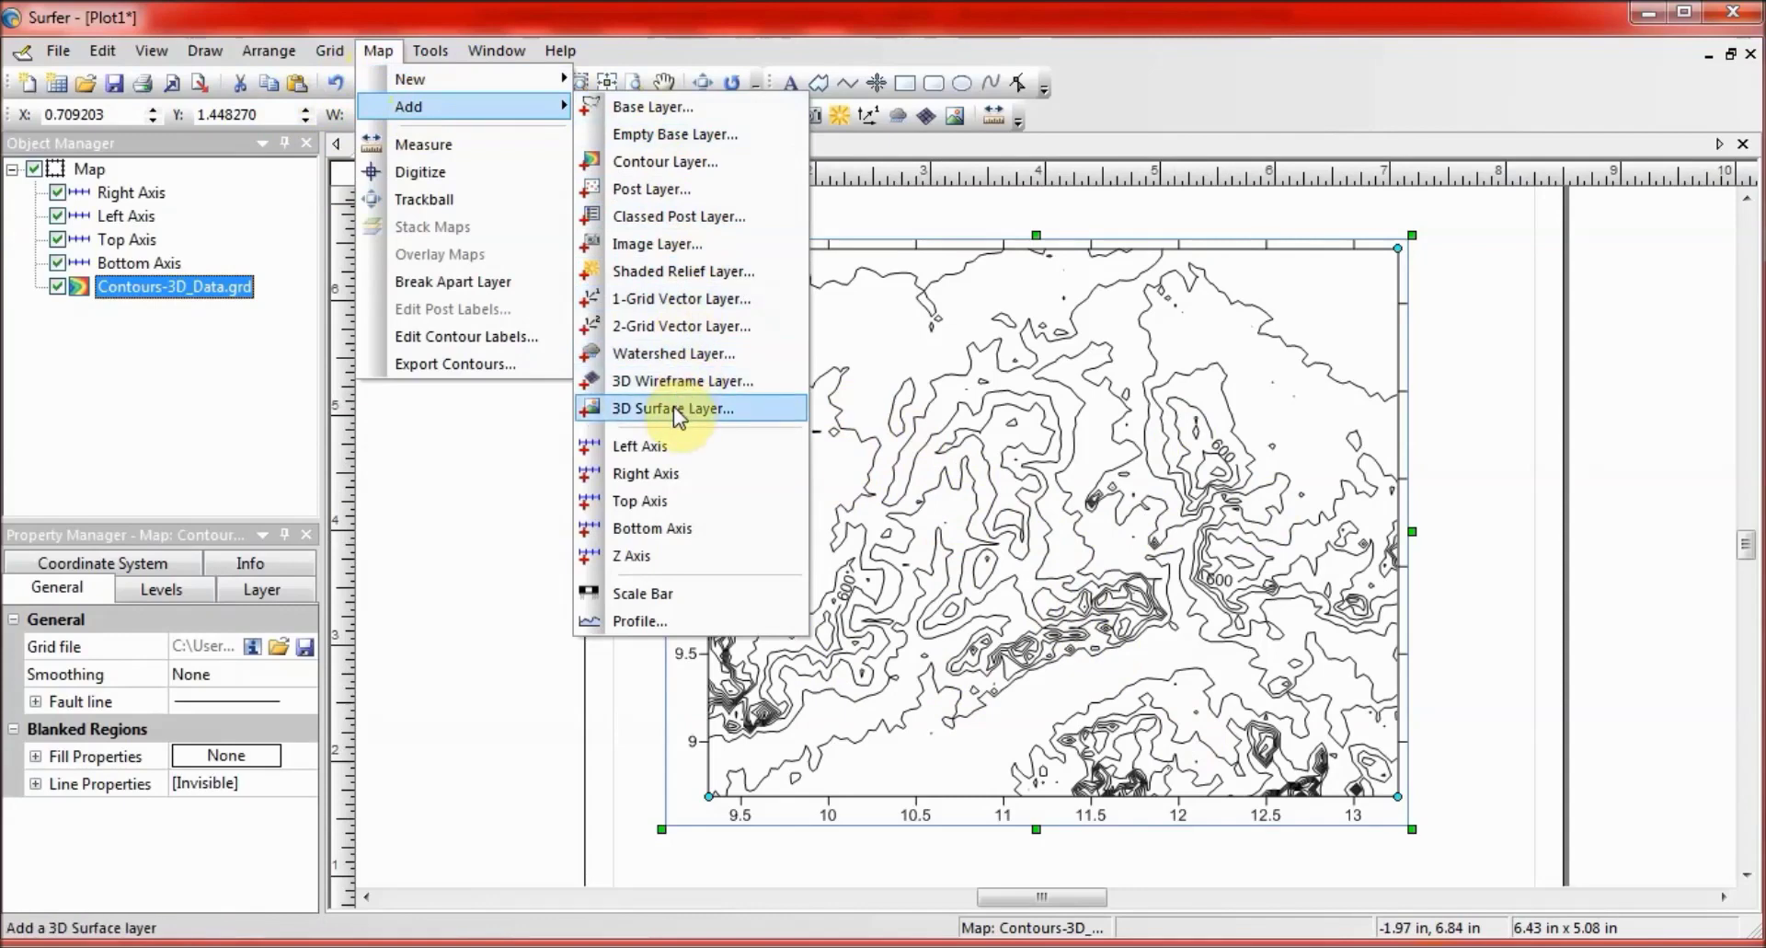
{"action": "left_click", "coordinate": [1037, 502]}
{"action": "right_click", "coordinate": [874, 423]}
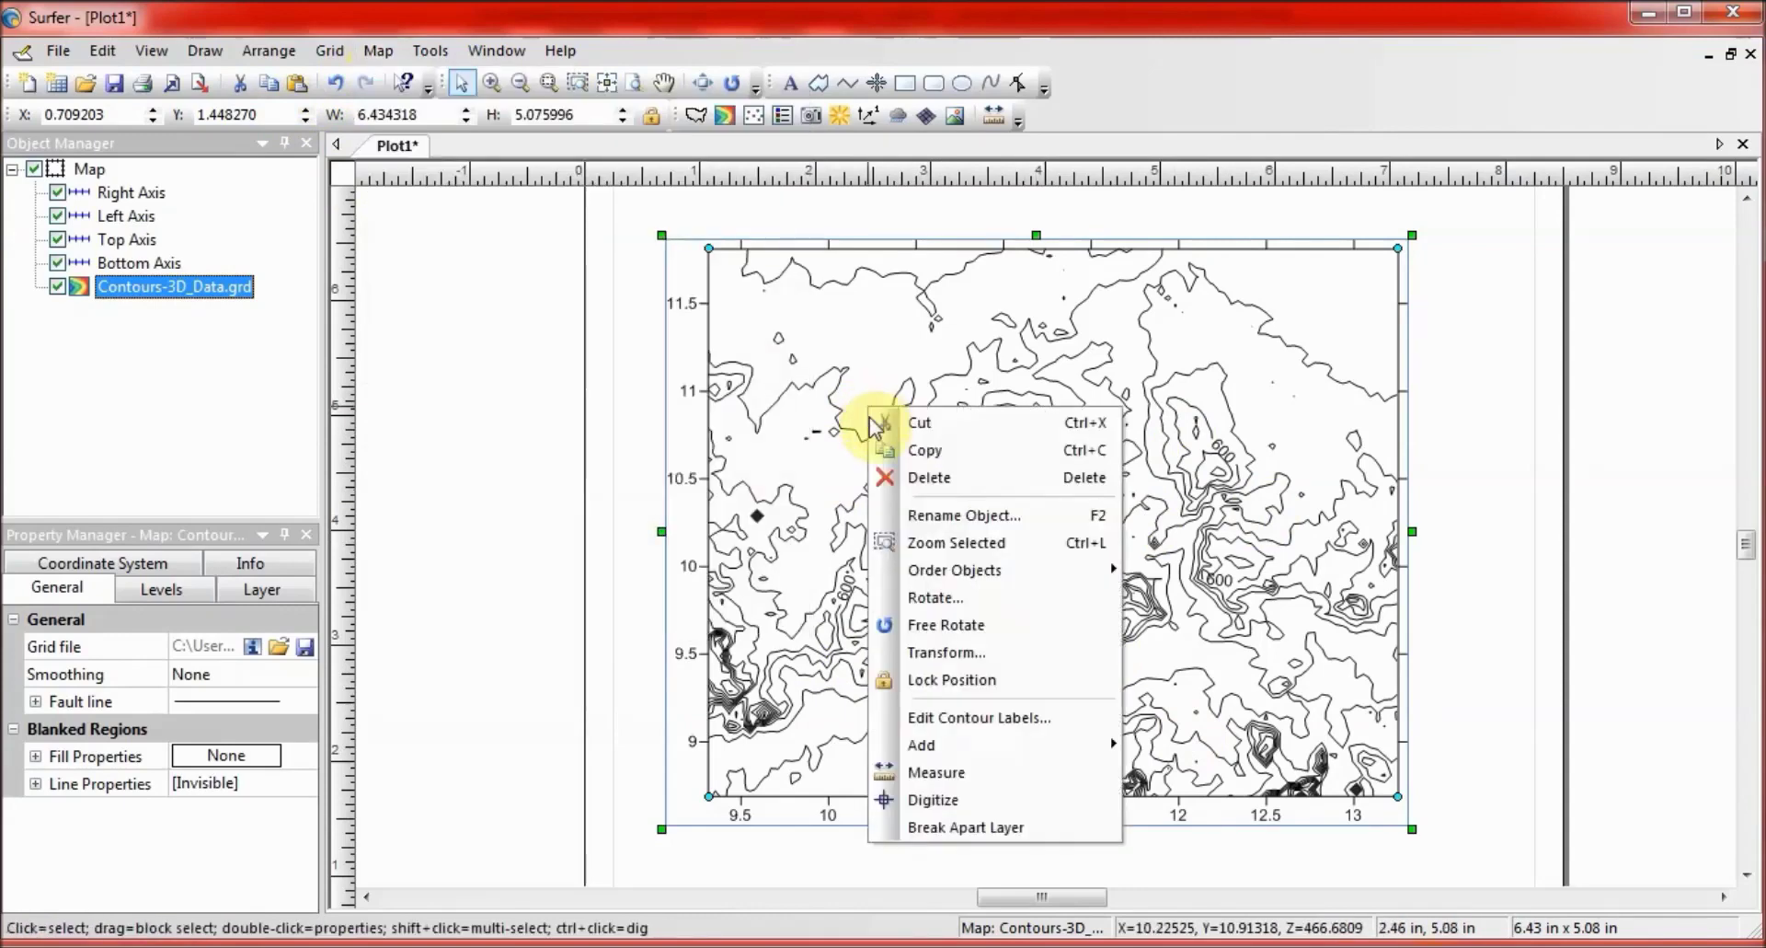
{"action": "mouse_move", "coordinate": [931, 740]}
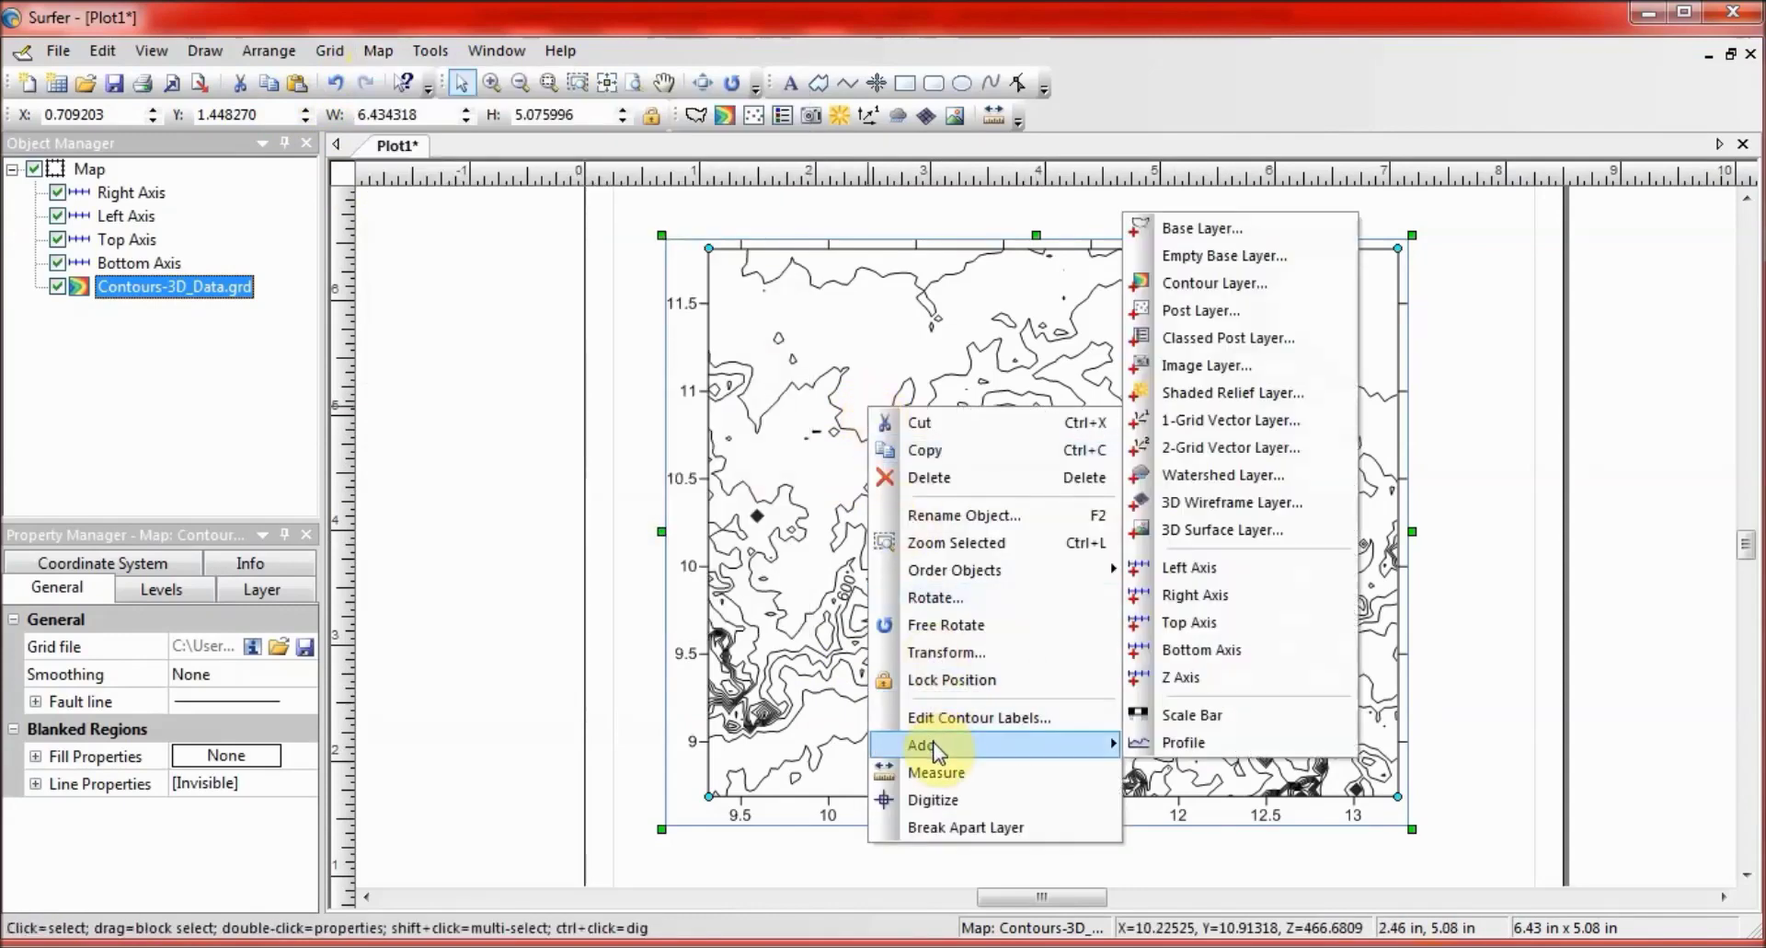
{"action": "left_click", "coordinate": [1245, 531]}
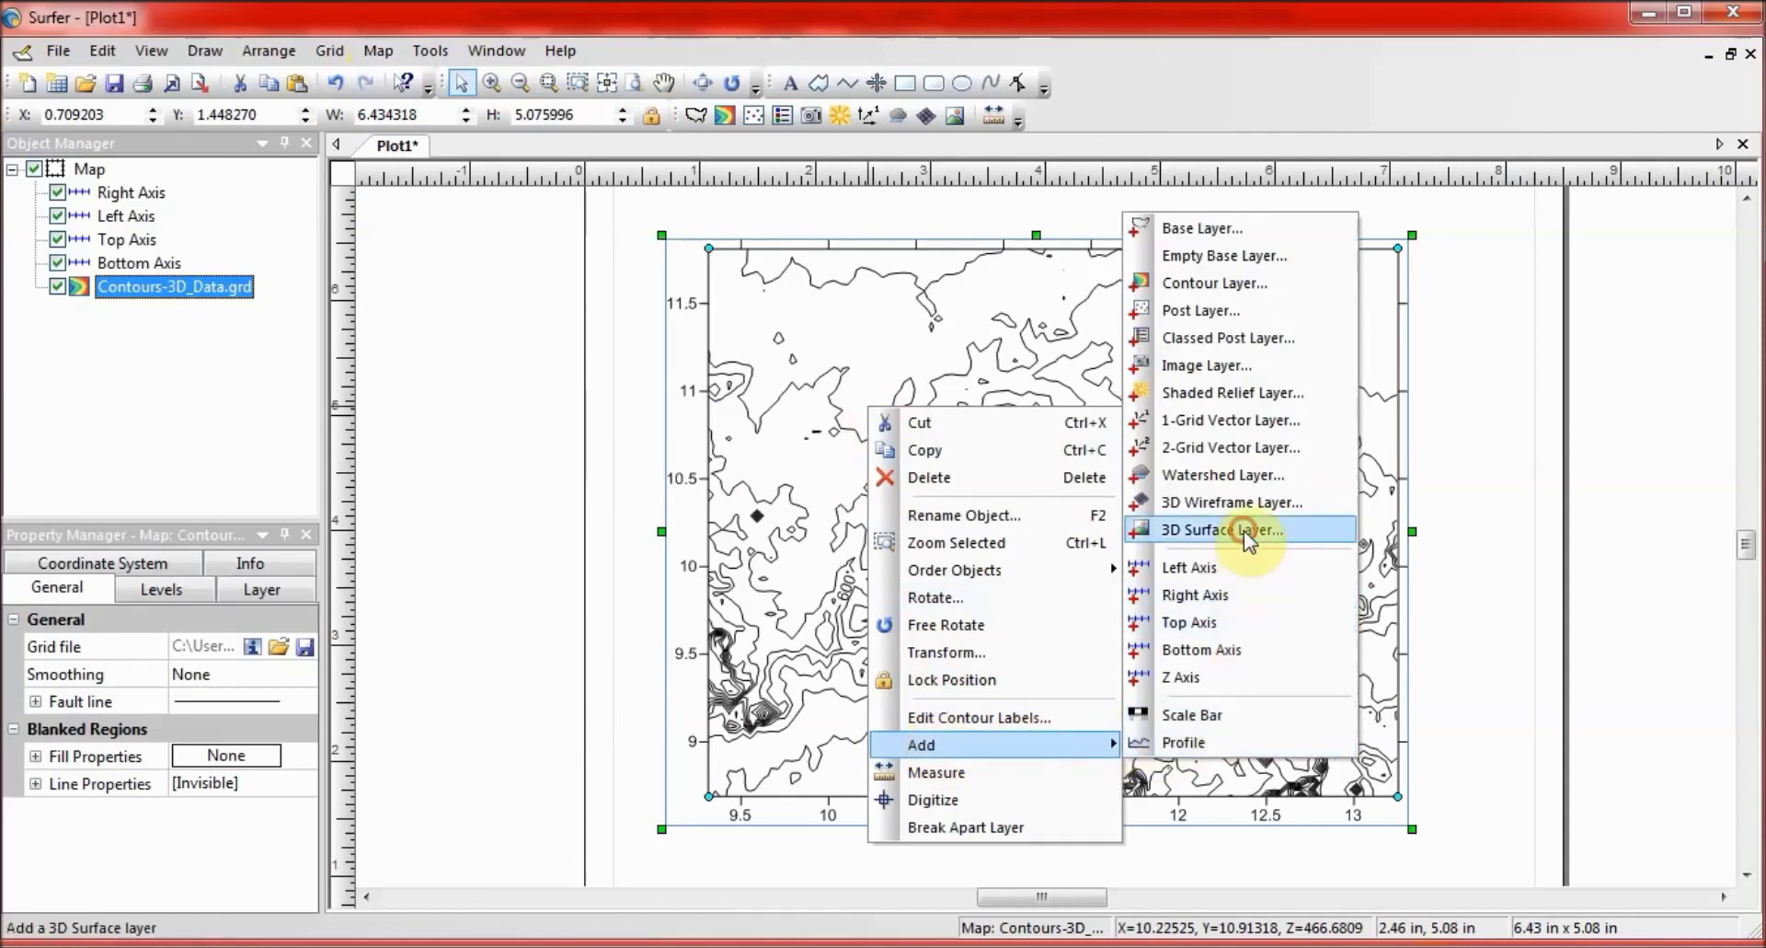
{"action": "left_click", "coordinate": [730, 357]}
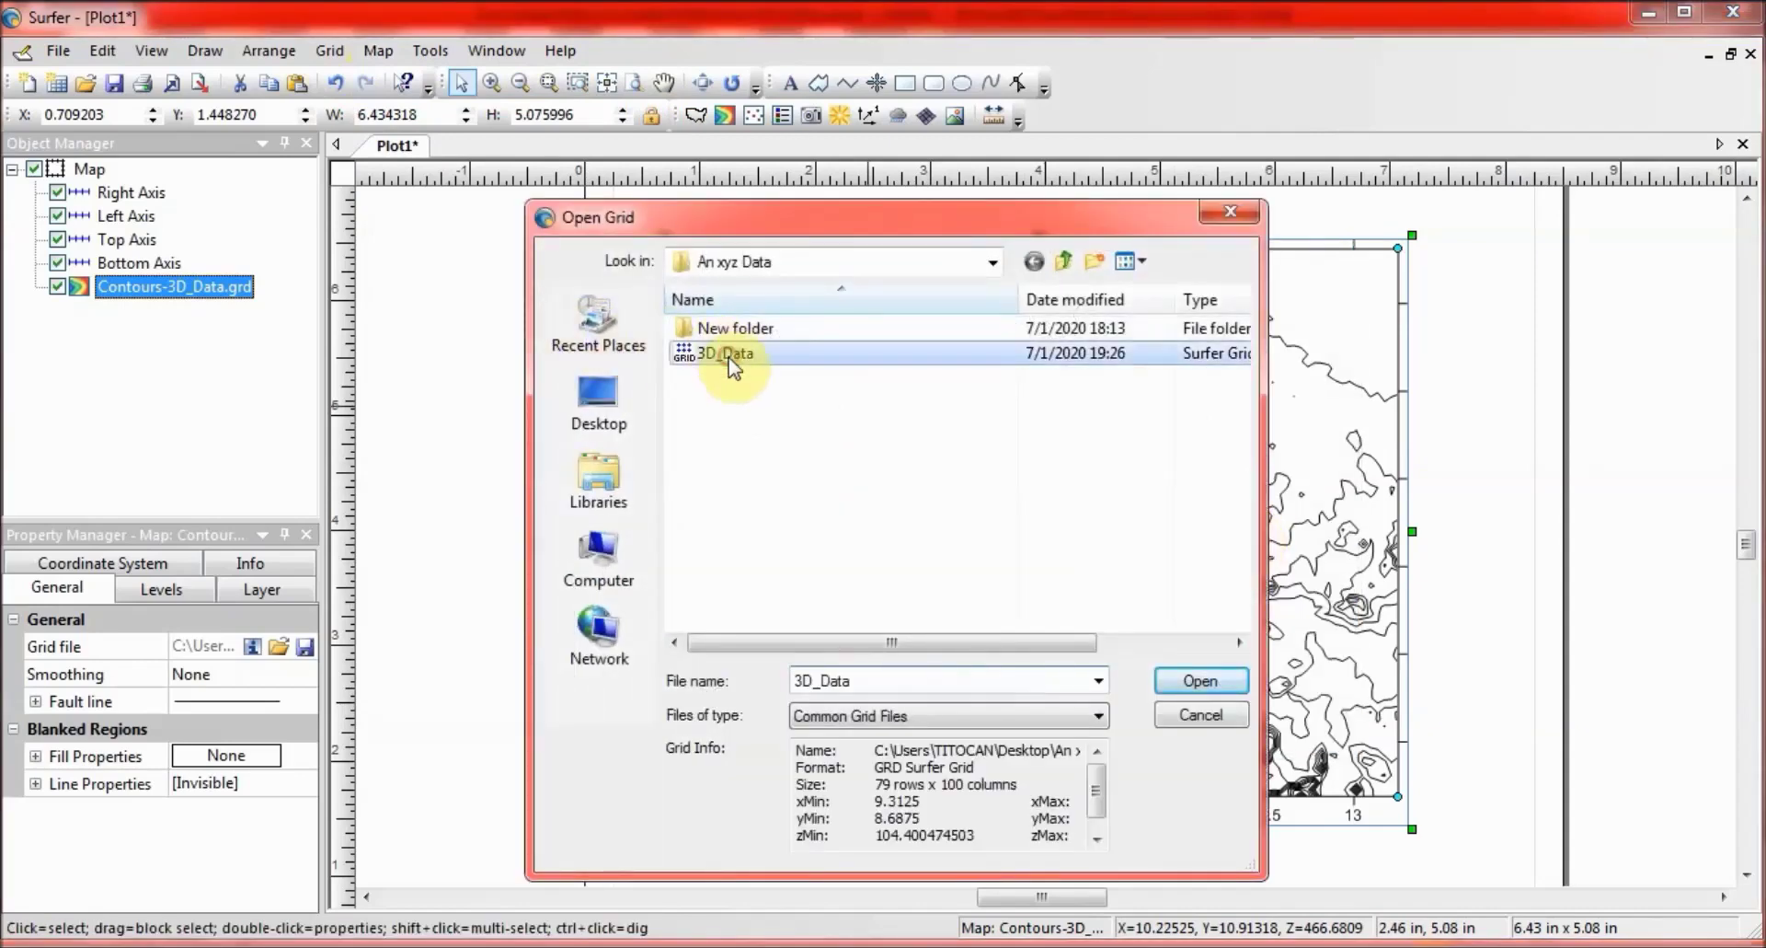
{"action": "left_click", "coordinate": [1187, 679]}
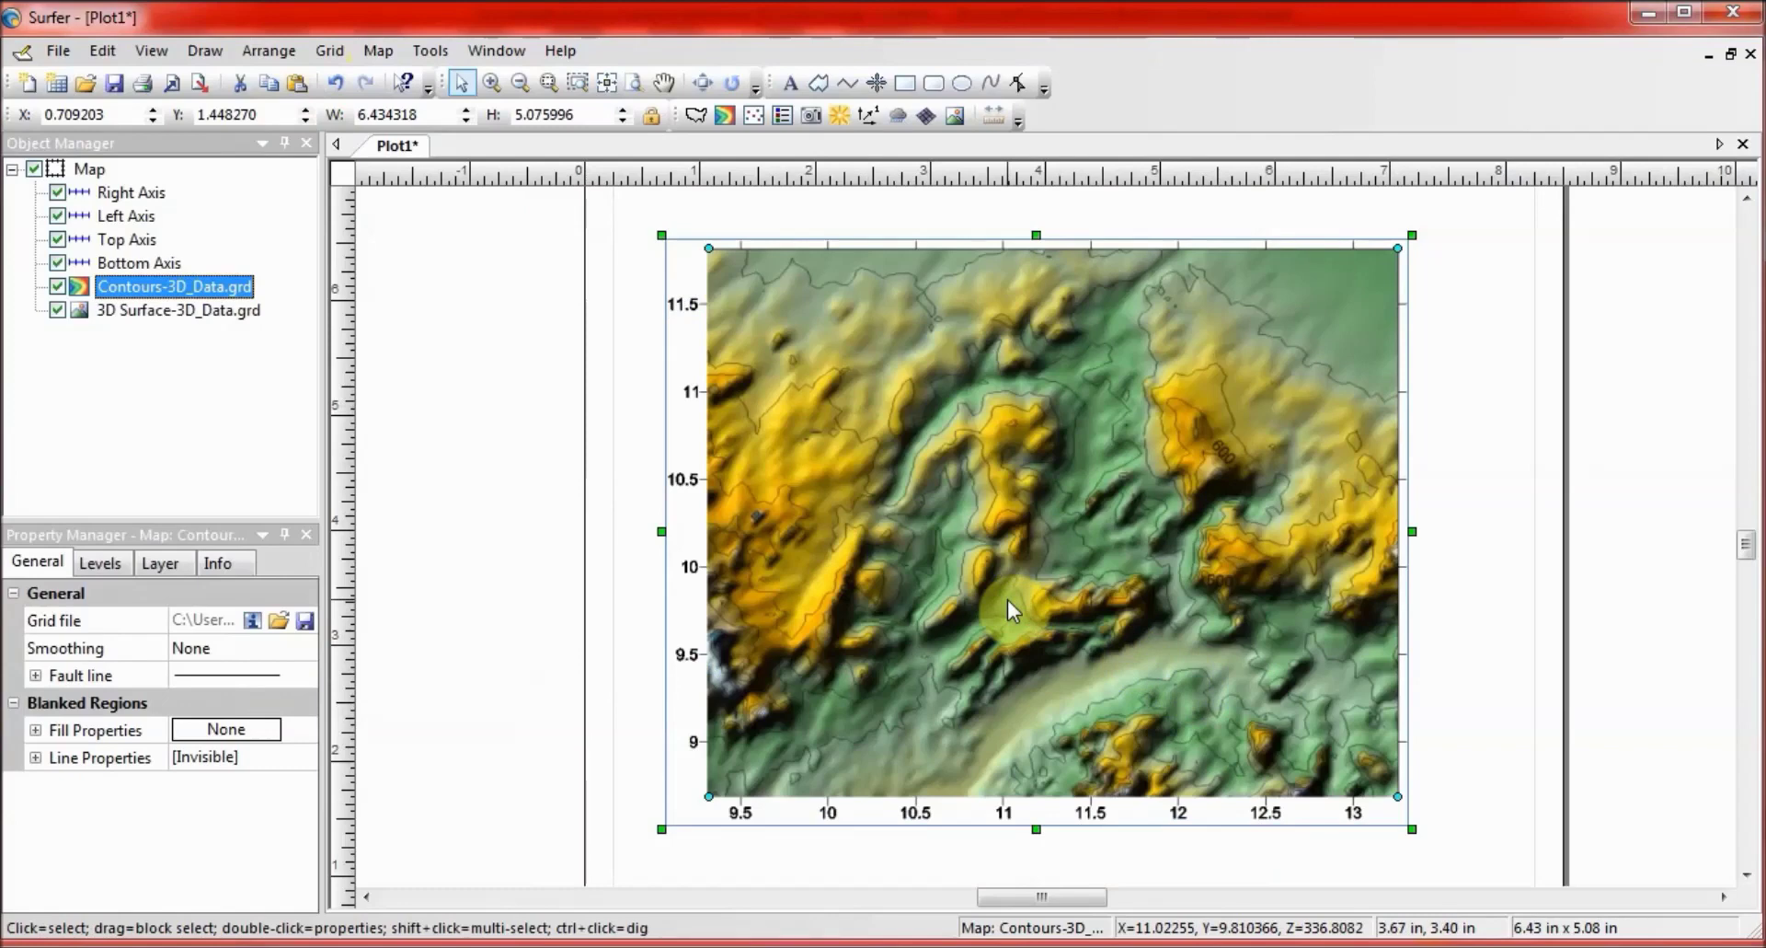
{"action": "left_click", "coordinate": [59, 285]}
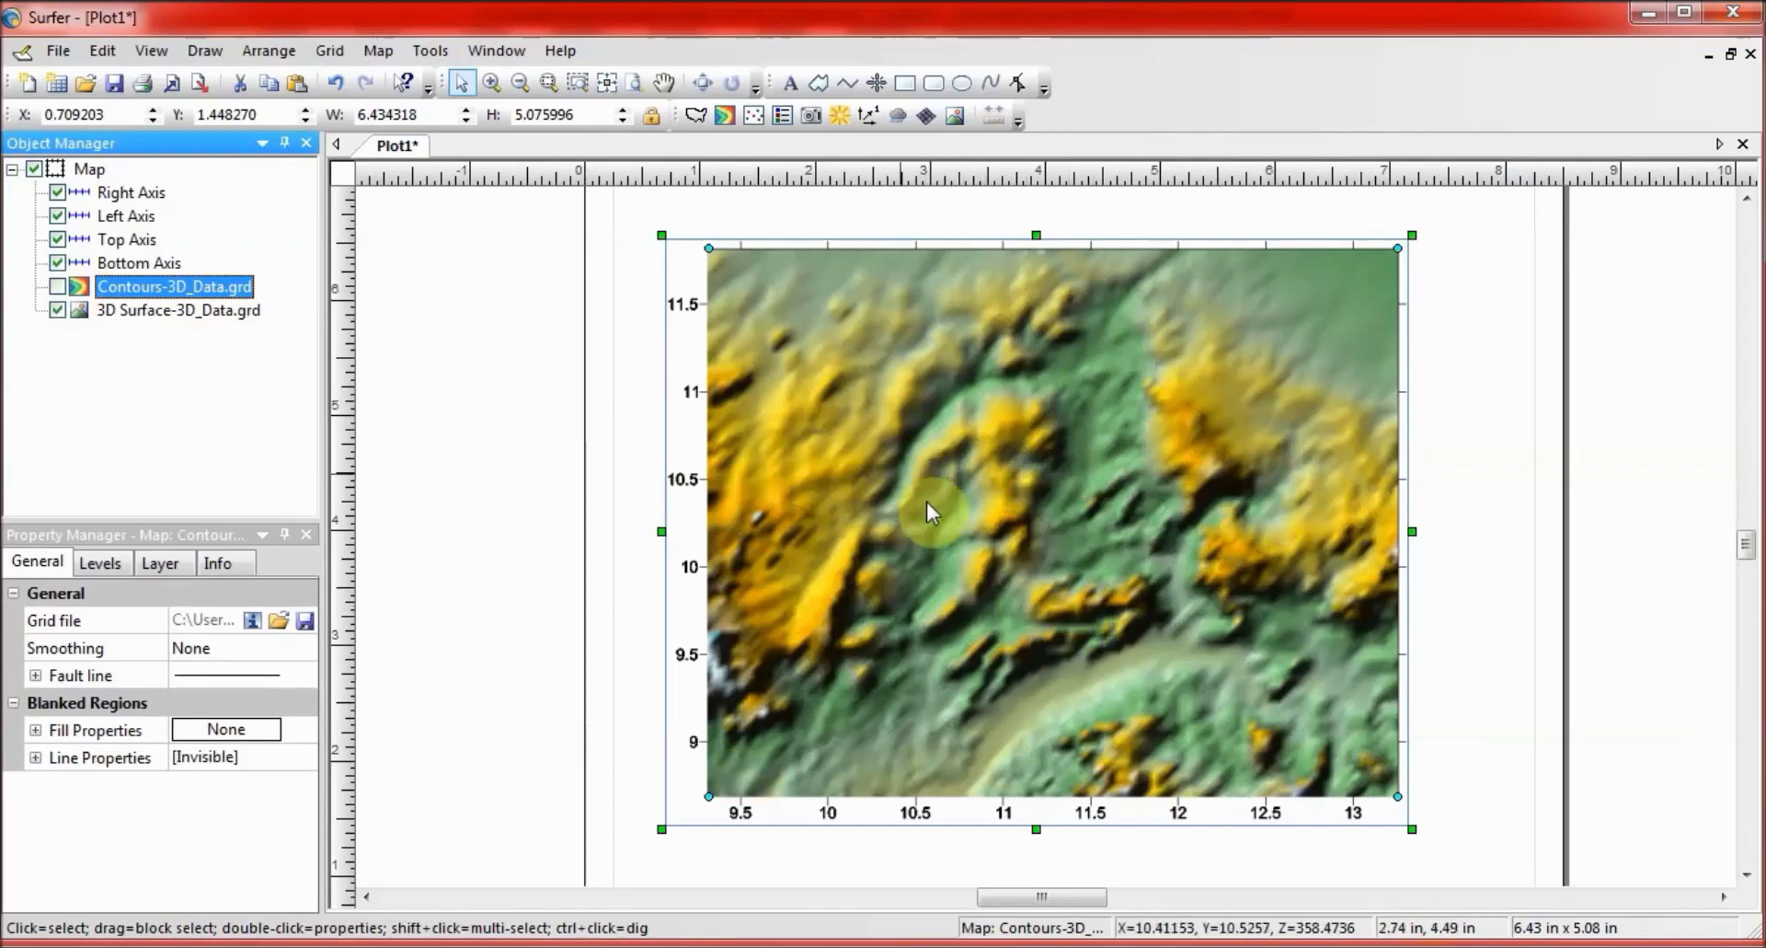
Draw a profile line from near the map centre to about 11.8, 9.1, creating Profile 7.
{"action": "right_click", "coordinate": [870, 454]}
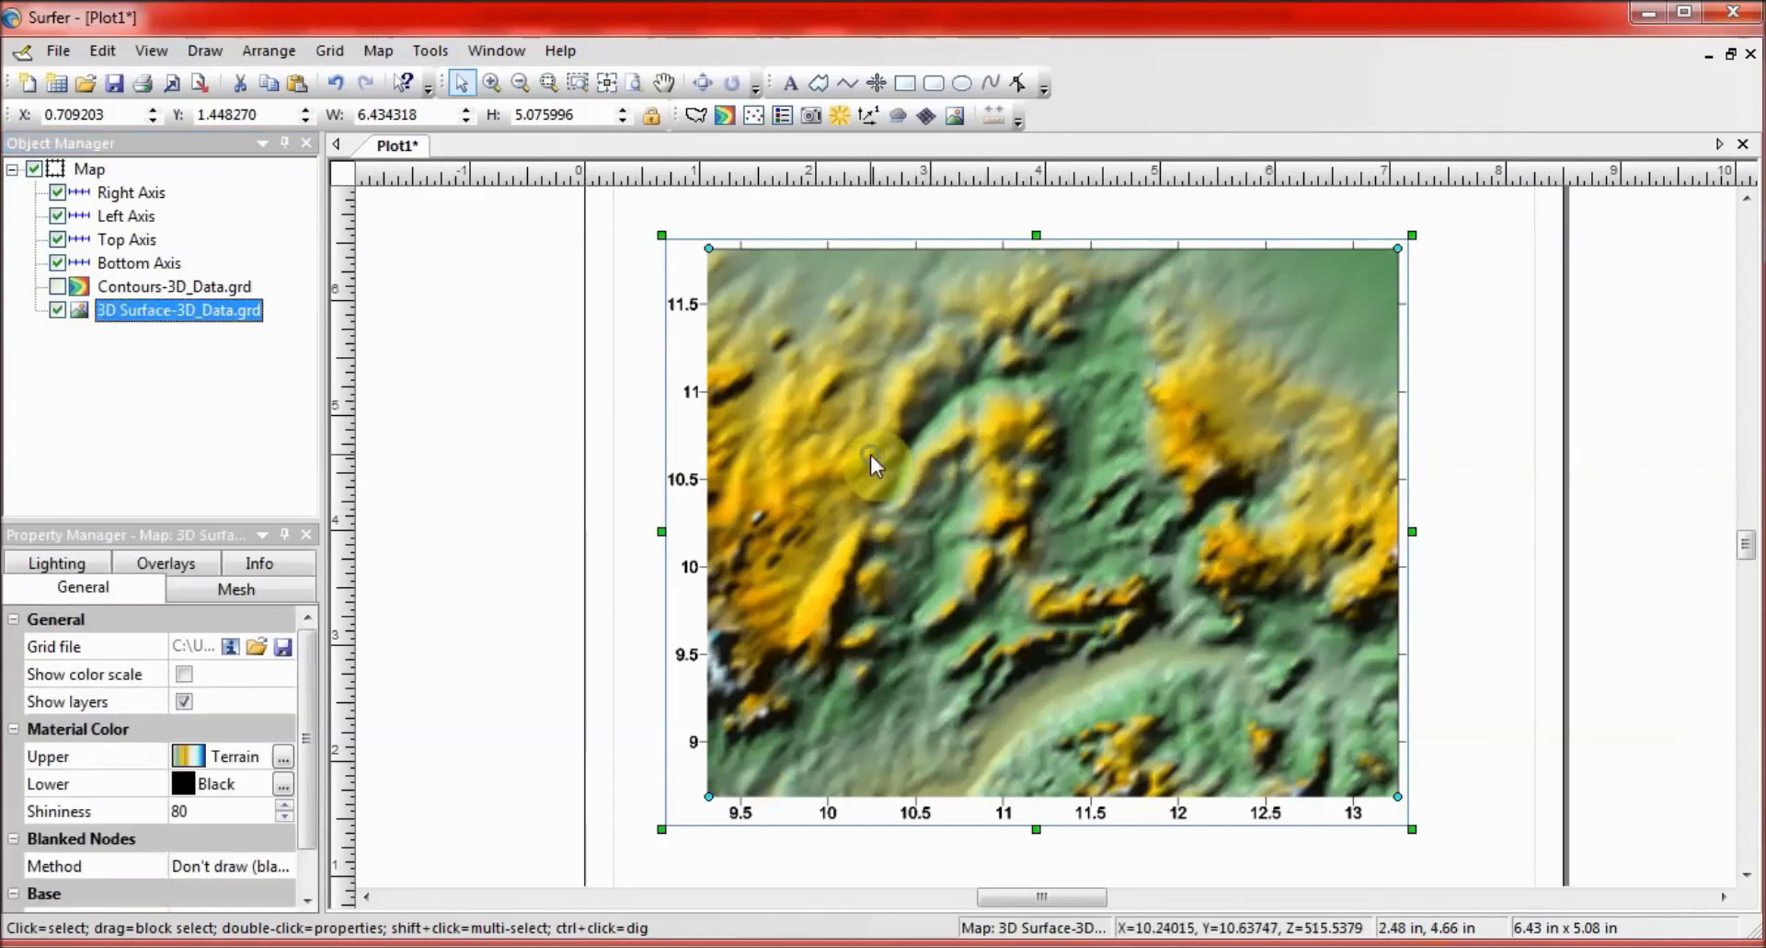
{"action": "mouse_move", "coordinate": [1018, 764]}
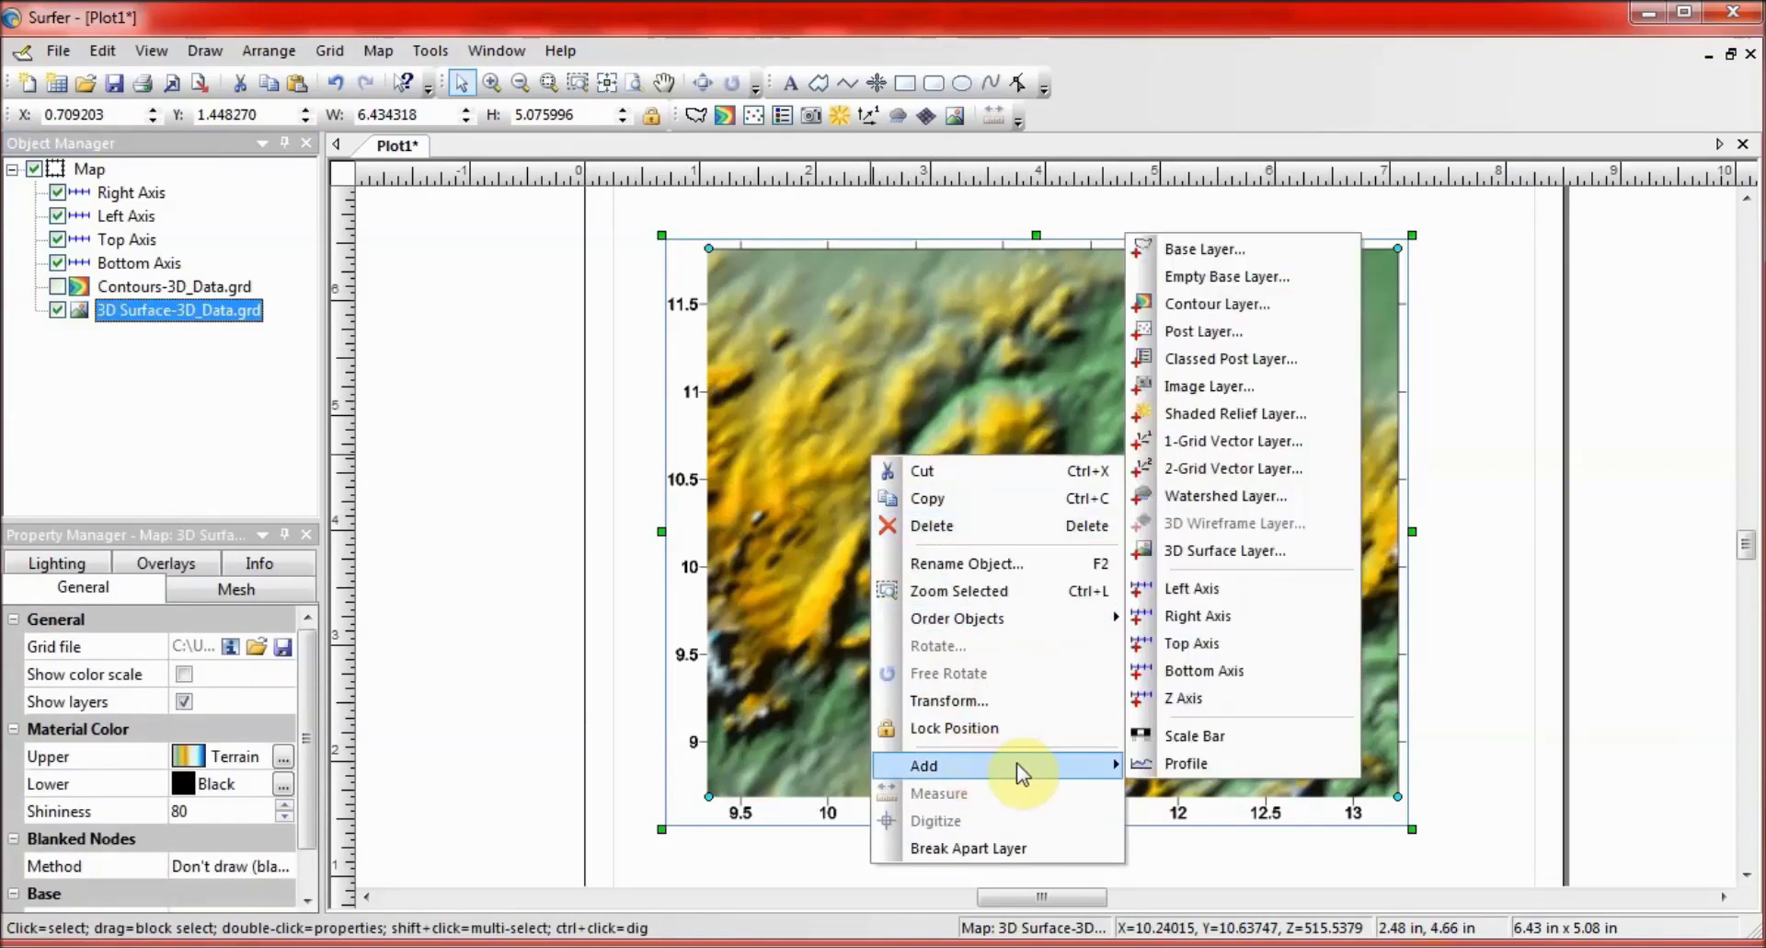
{"action": "left_click", "coordinate": [1216, 765]}
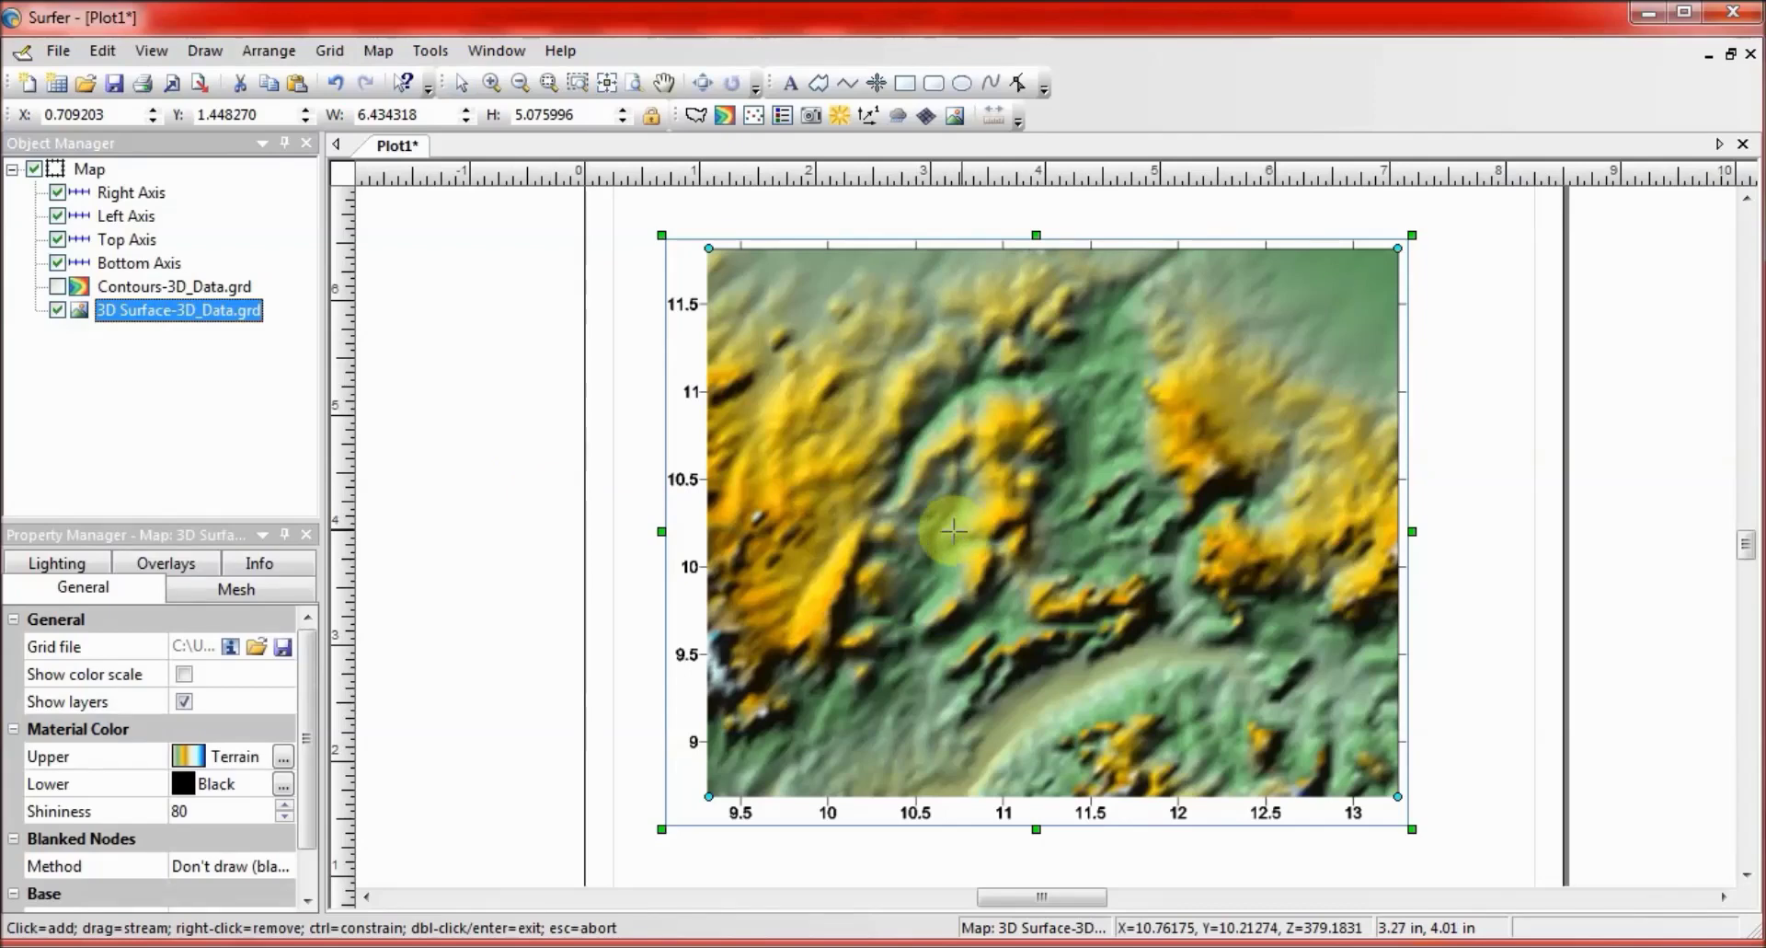
{"action": "left_click", "coordinate": [1016, 614]}
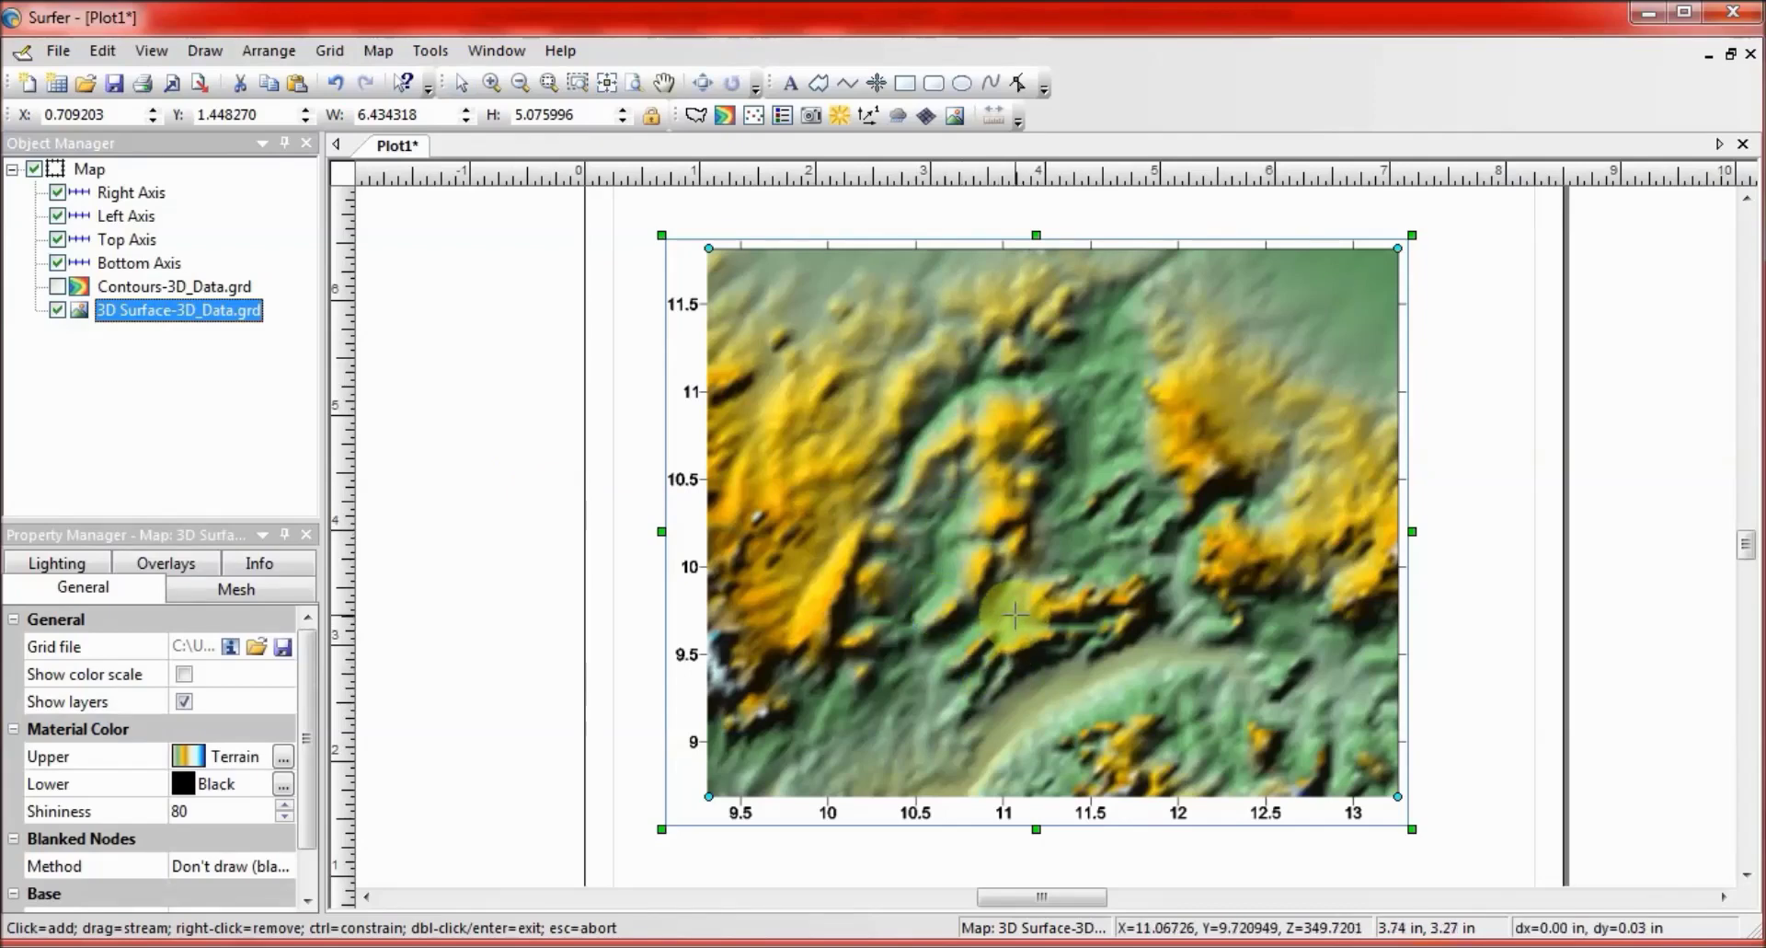
{"action": "double_click", "coordinate": [1141, 722]}
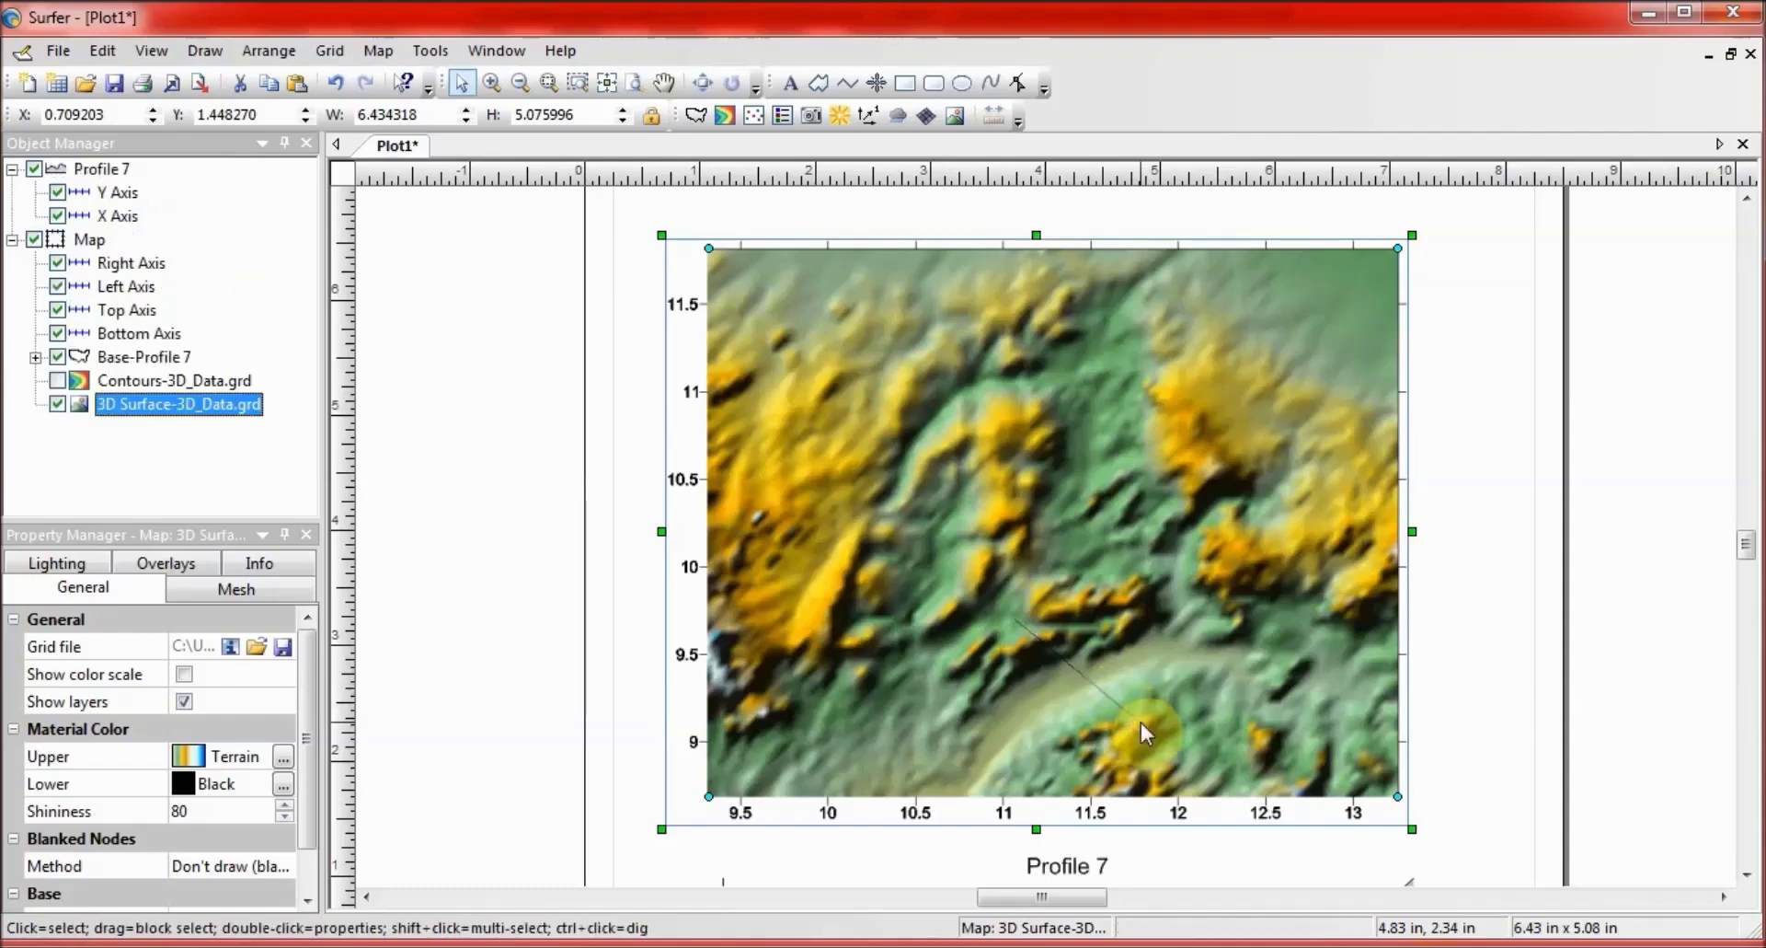
{"action": "left_click", "coordinate": [1745, 874]}
Drag the Profile 7 graph upward until it overlaps the bottom of the shaded map.
{"action": "left_click_drag", "start_coordinate": [1399, 845], "coordinate": [1357, 745]}
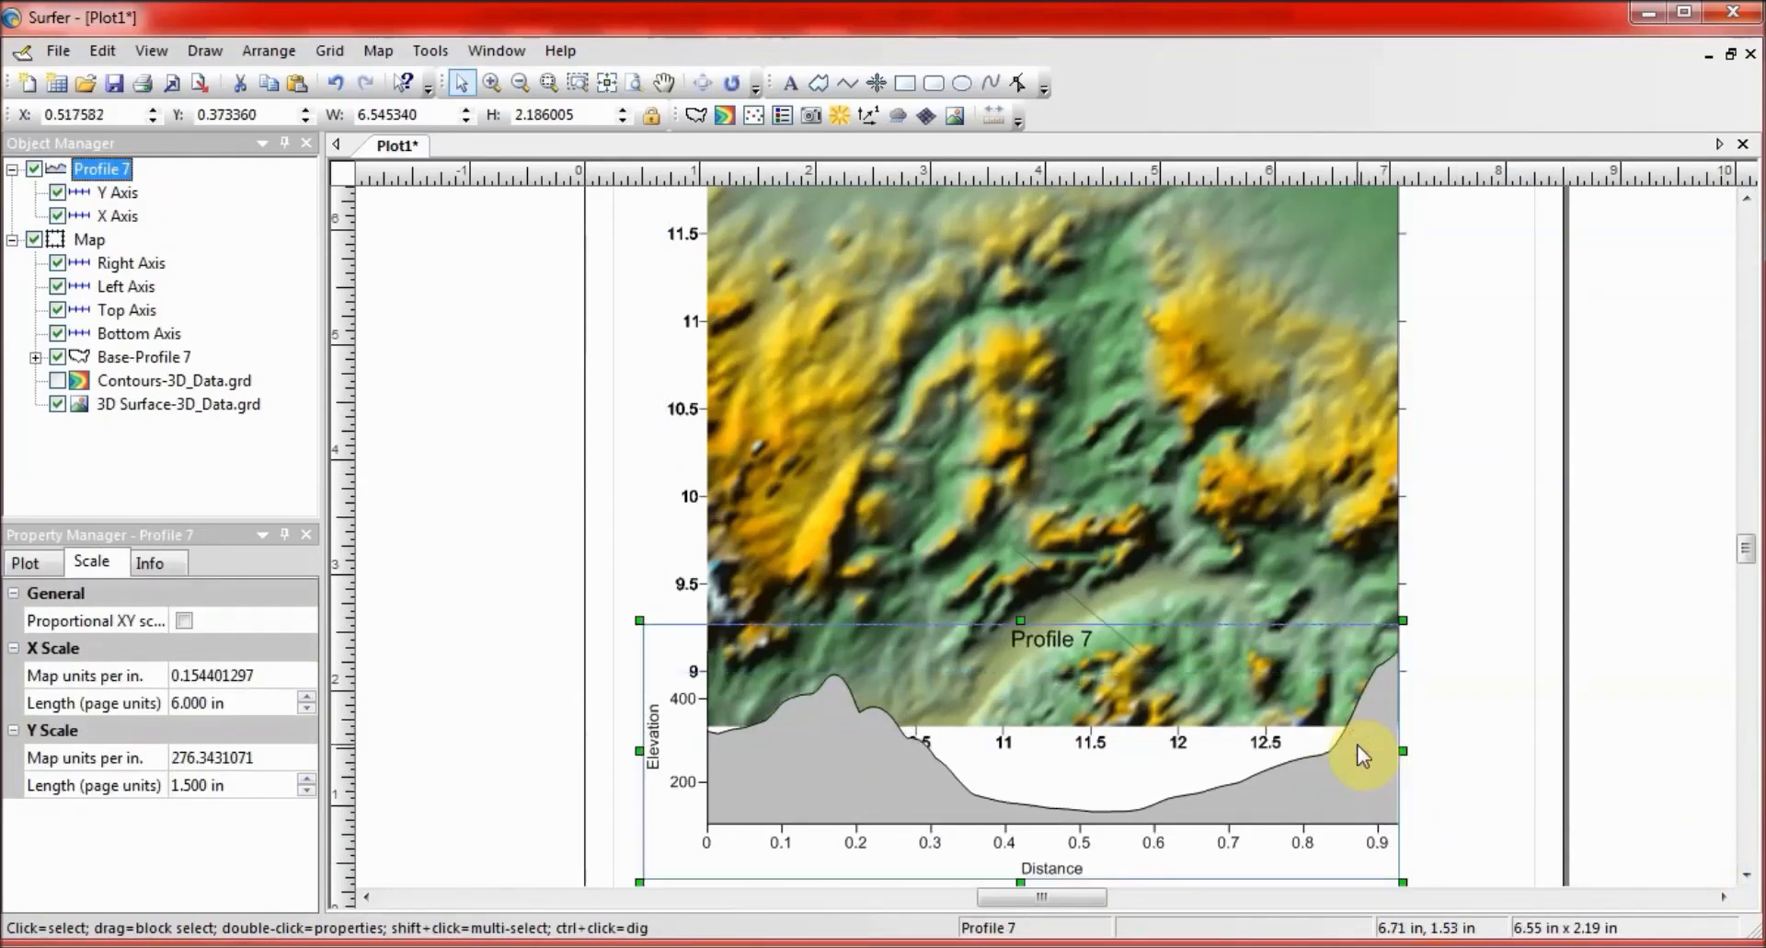
{"action": "left_click_drag", "start_coordinate": [1356, 743], "coordinate": [1357, 729]}
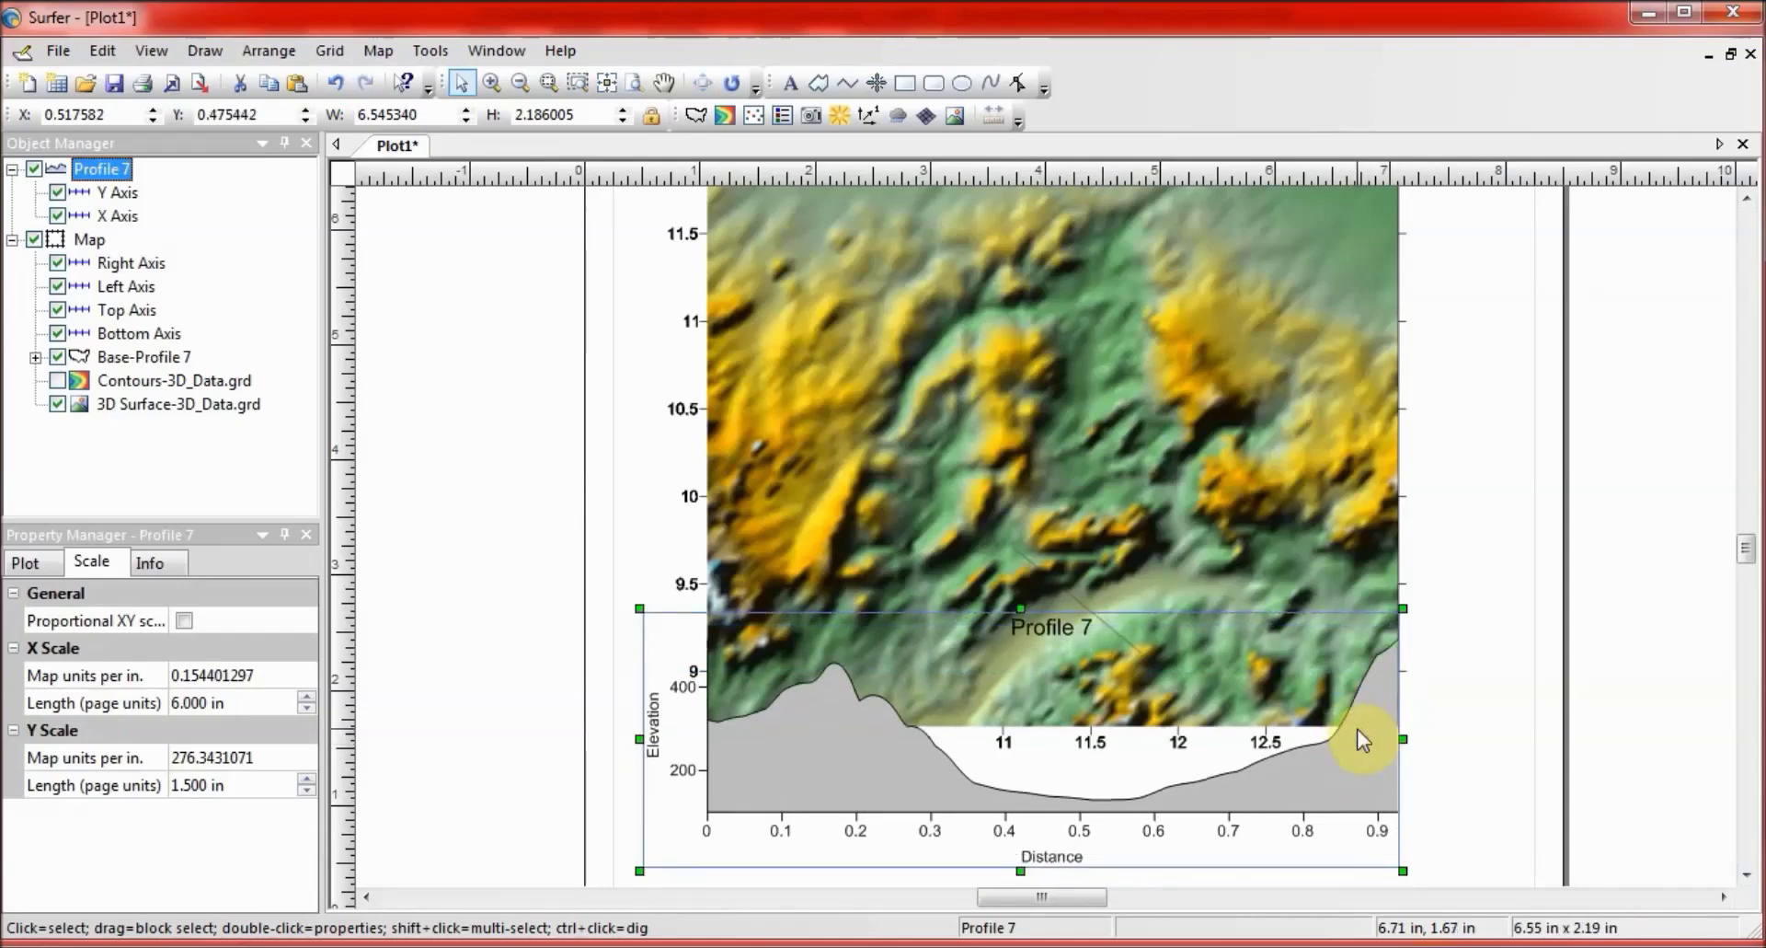